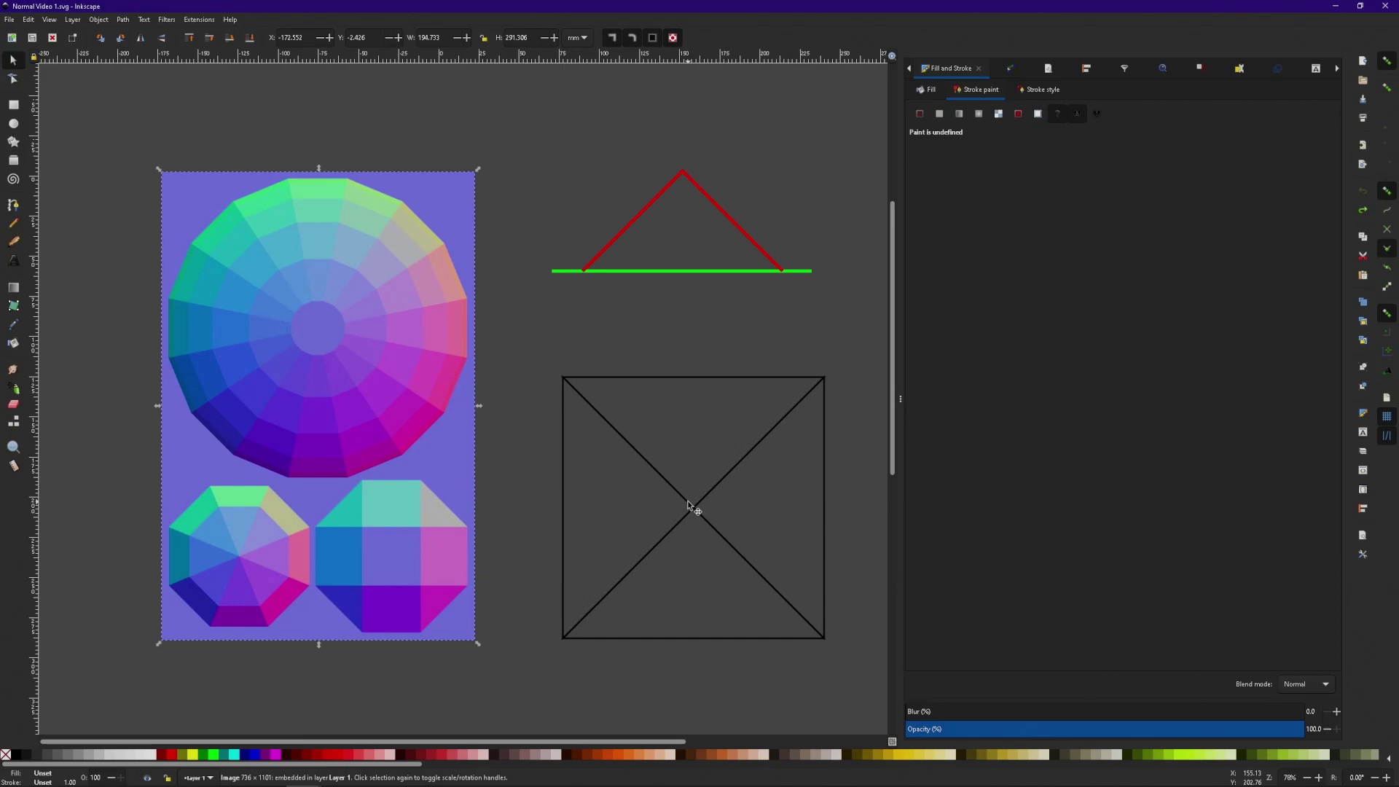
- Fill the square's left triangle with the flat teal sampled from the left outer edge of the large reference disc
click(562, 486)
click(931, 90)
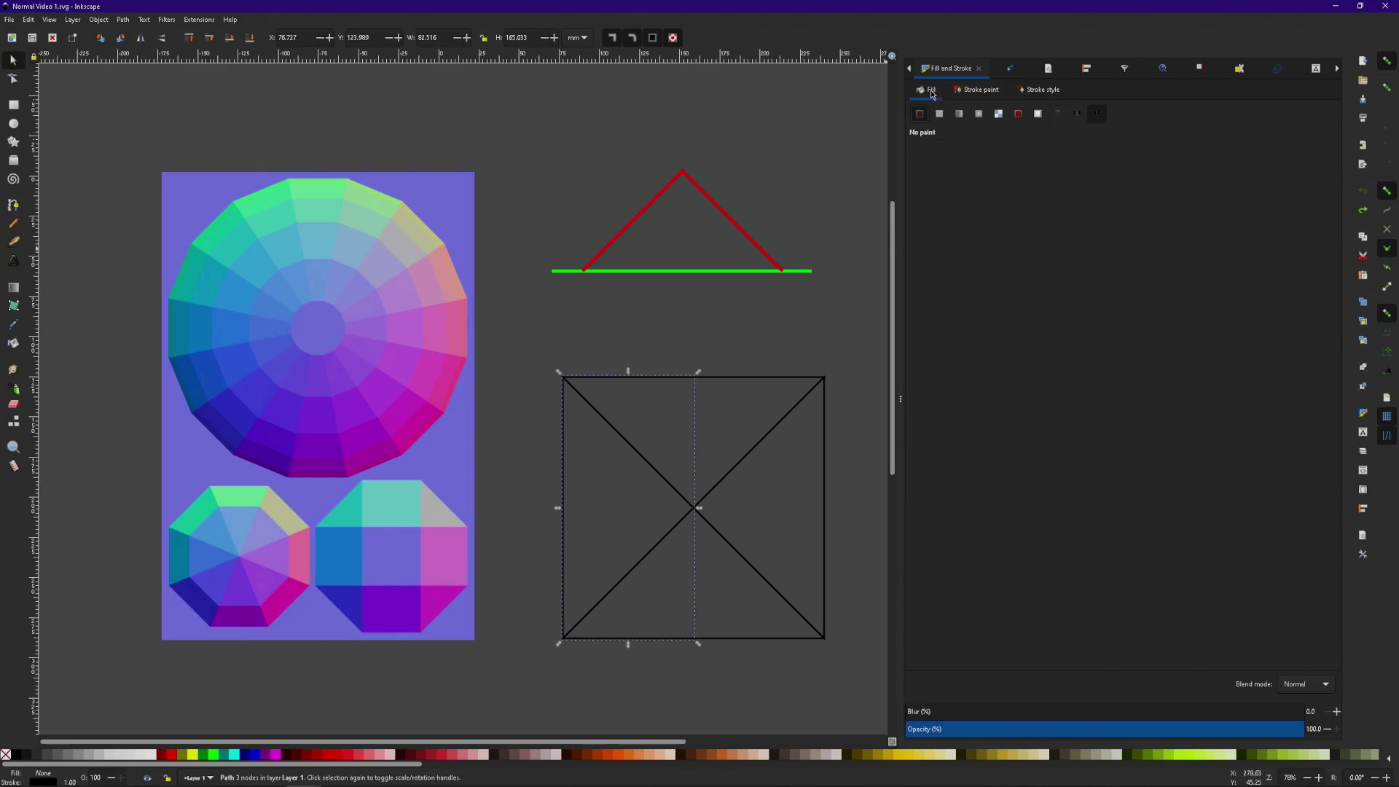
click(939, 113)
click(942, 658)
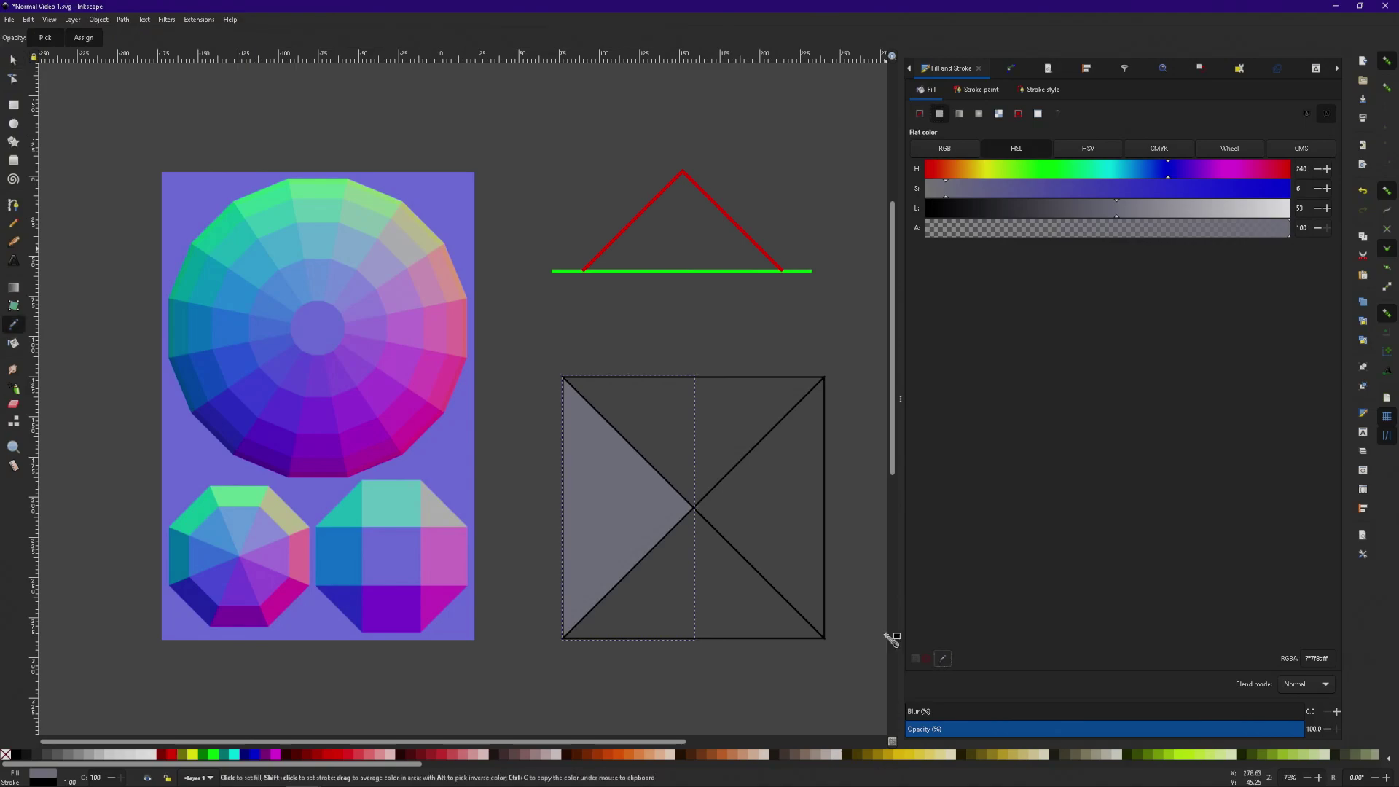
click(178, 333)
key(s)
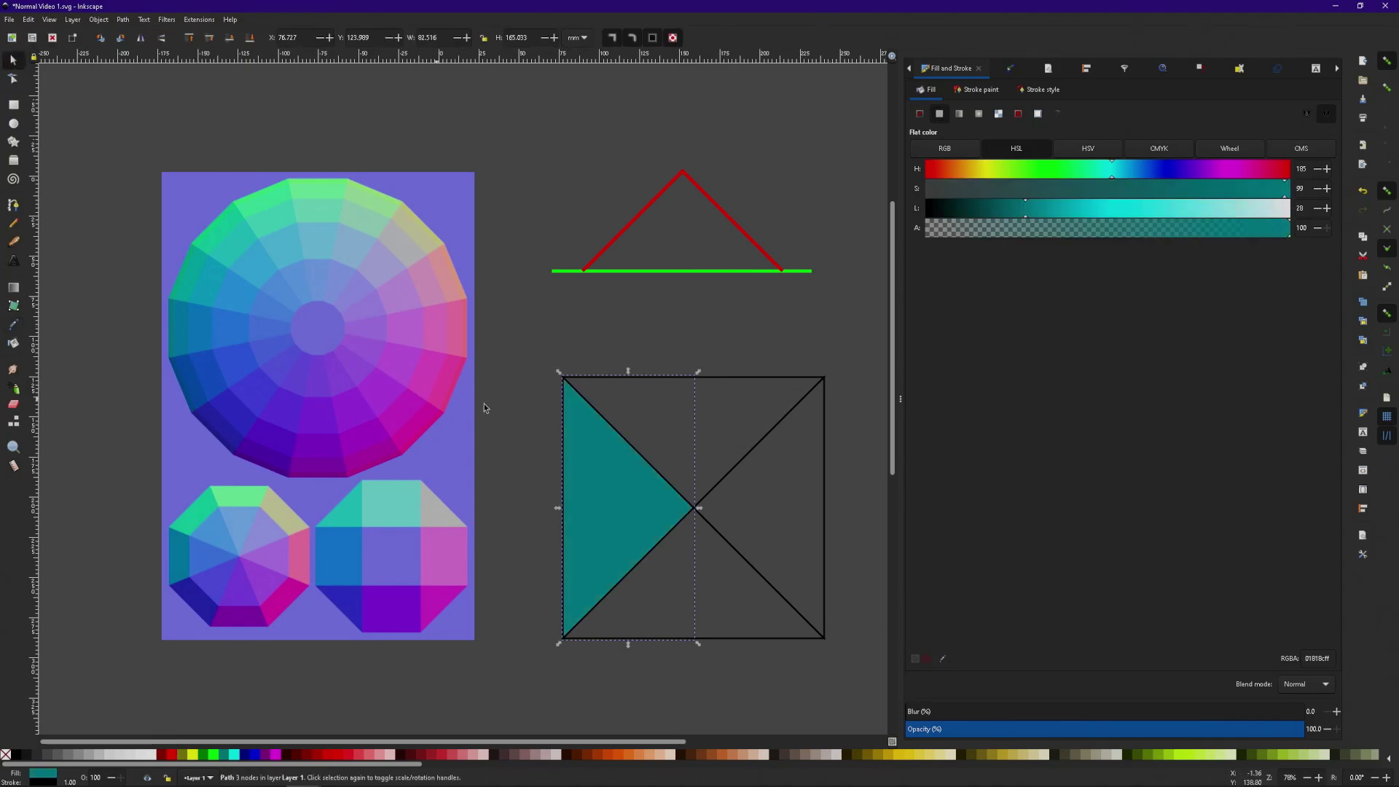
- Fill the square's upper triangle with the light green sampled from the upper outer ring of the large reference disc
click(724, 375)
click(939, 113)
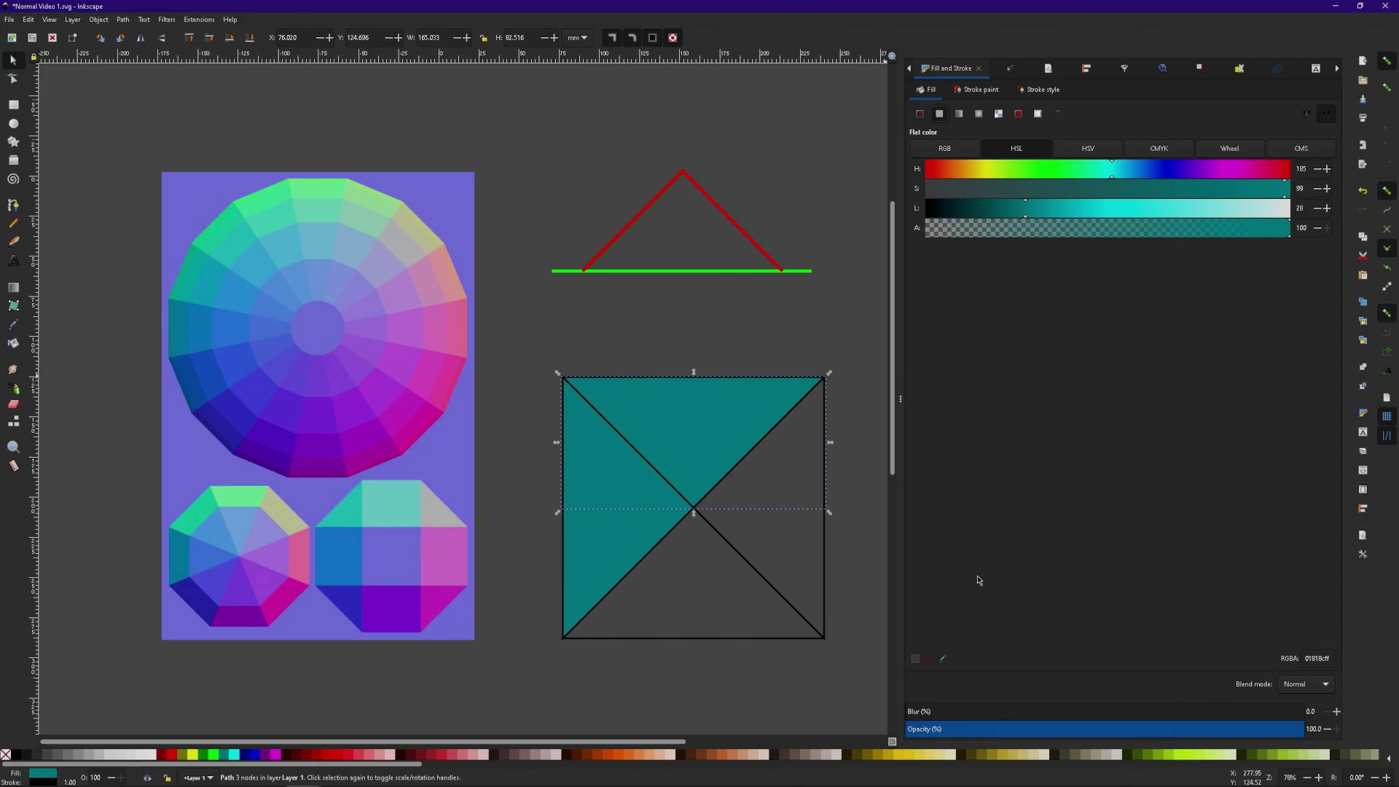
click(943, 662)
click(322, 184)
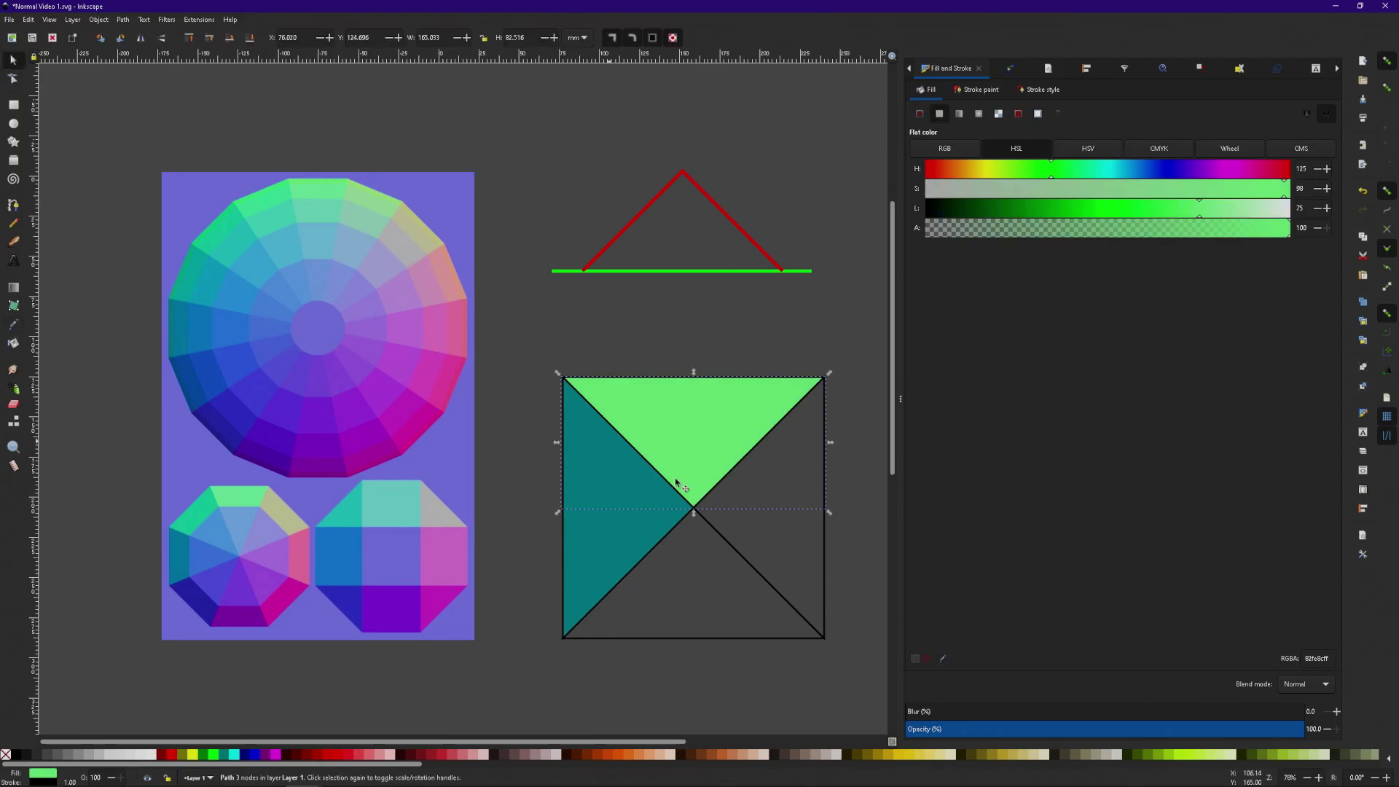
- Fill the square's right triangle with the pink sampled from the right outer edge of the large reference disc
click(824, 527)
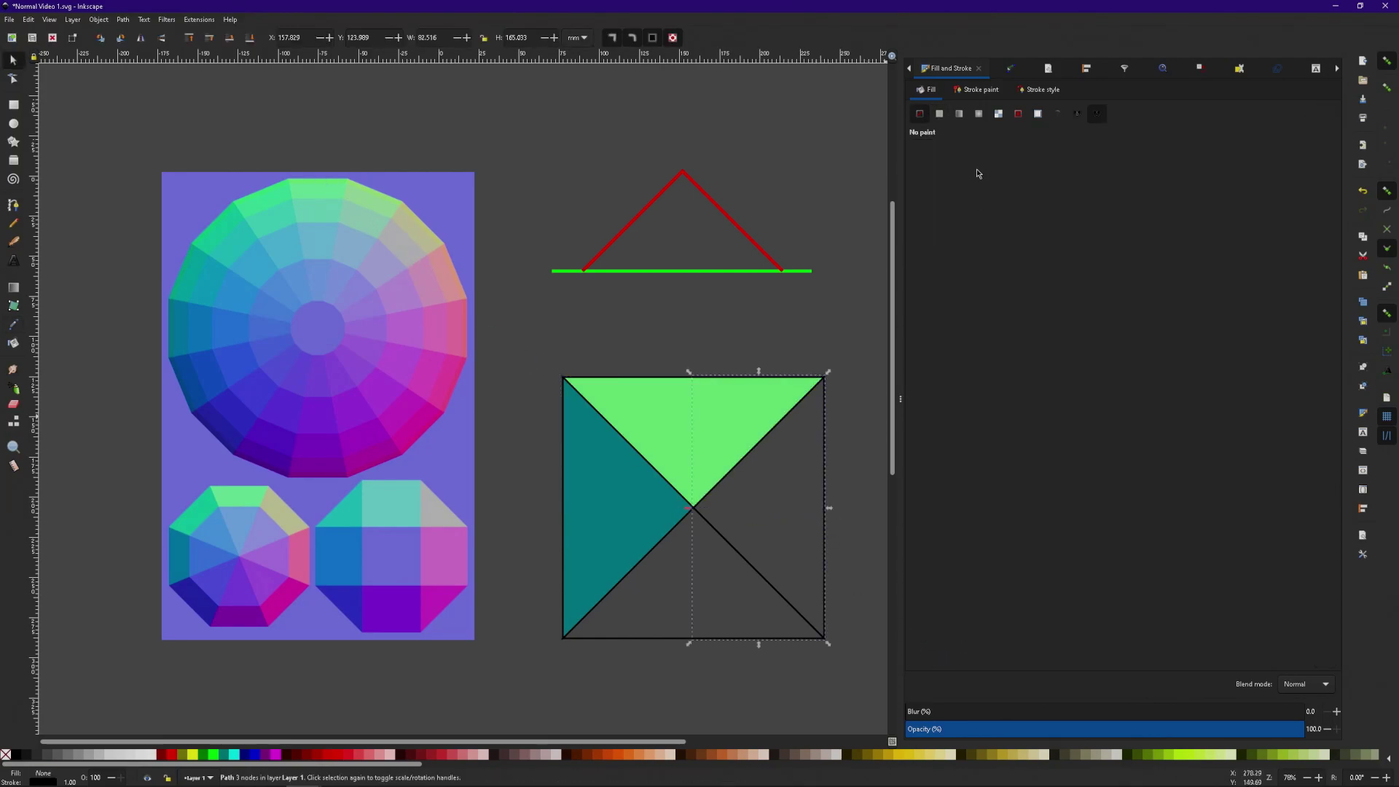
click(940, 114)
click(944, 659)
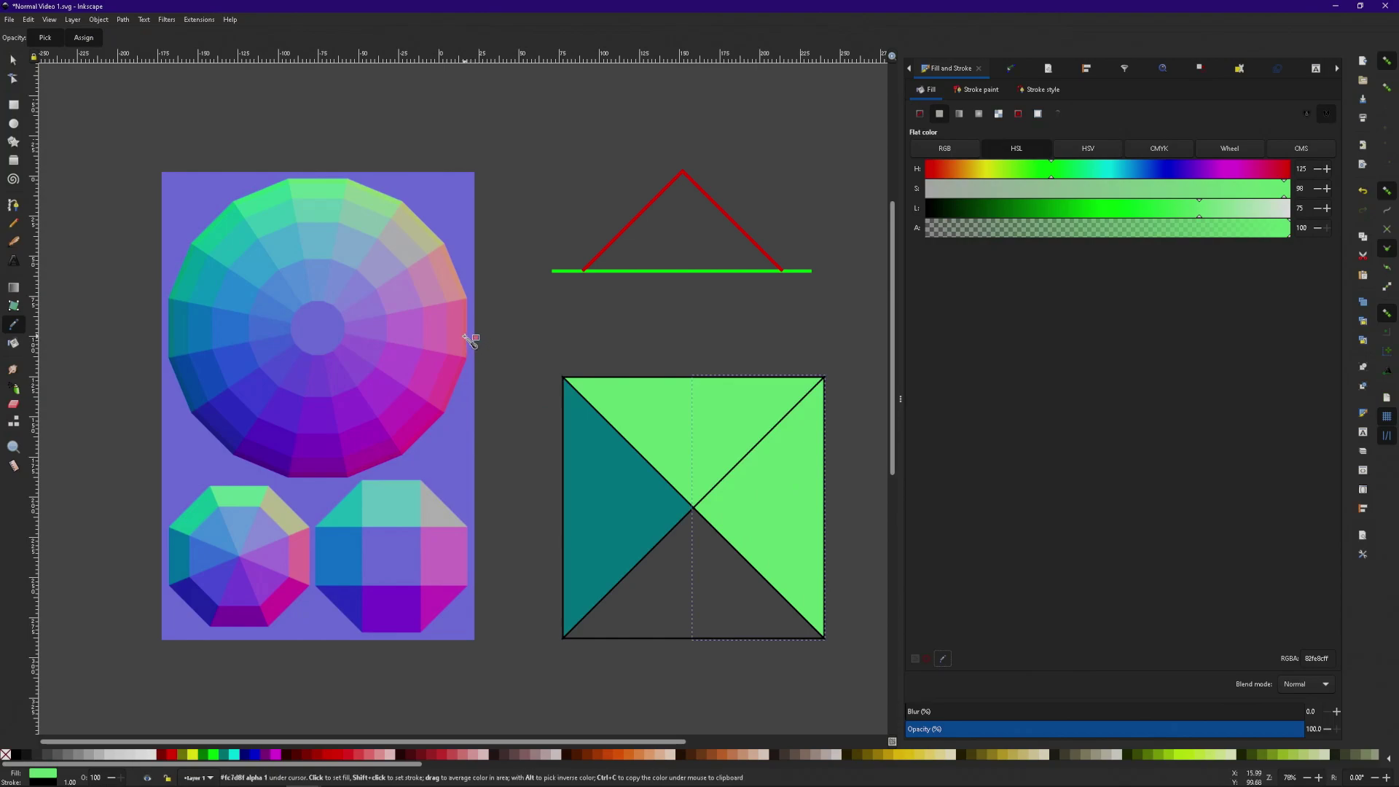
click(467, 337)
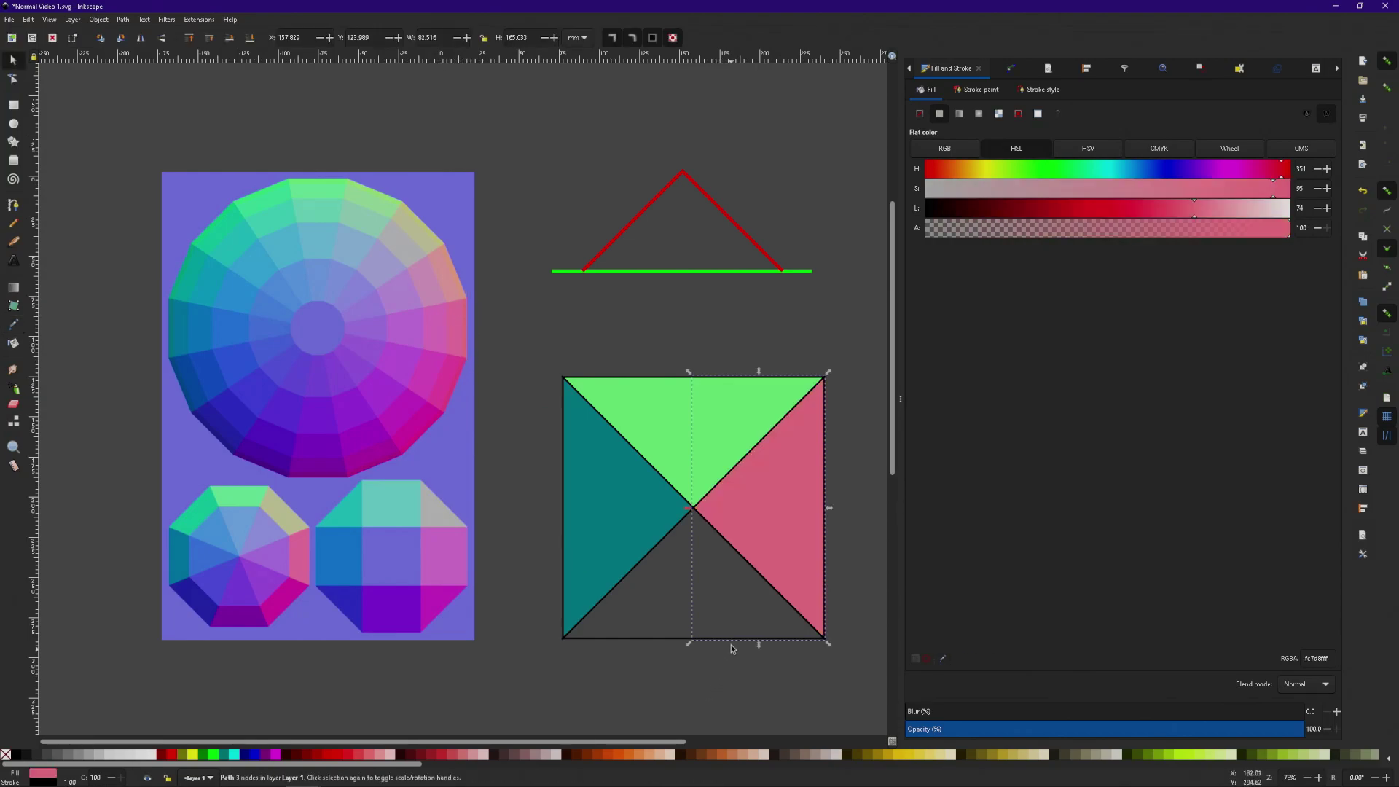
- Fill the square's lower triangle with the dark purple sampled from the lower outer edge of the large reference disc
click(672, 637)
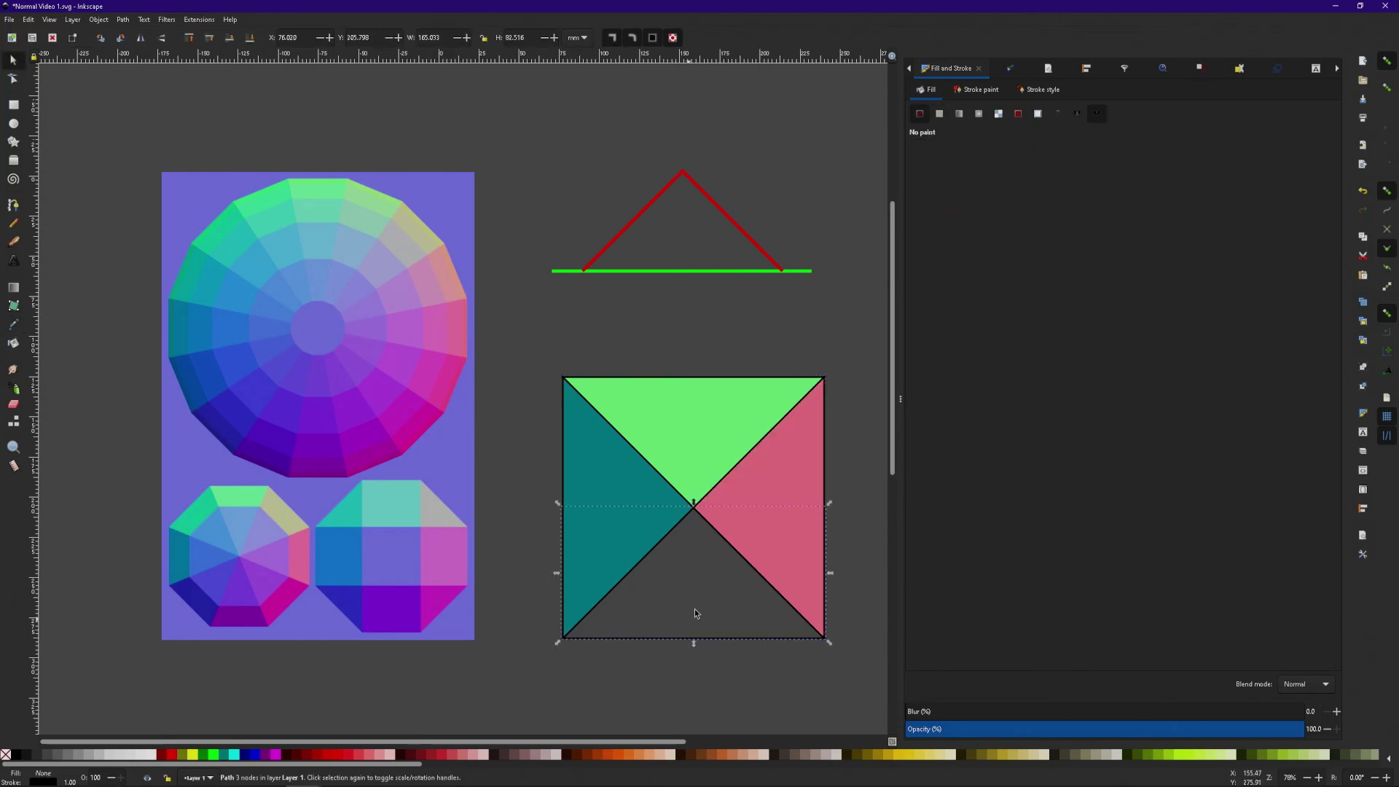
click(942, 115)
click(943, 659)
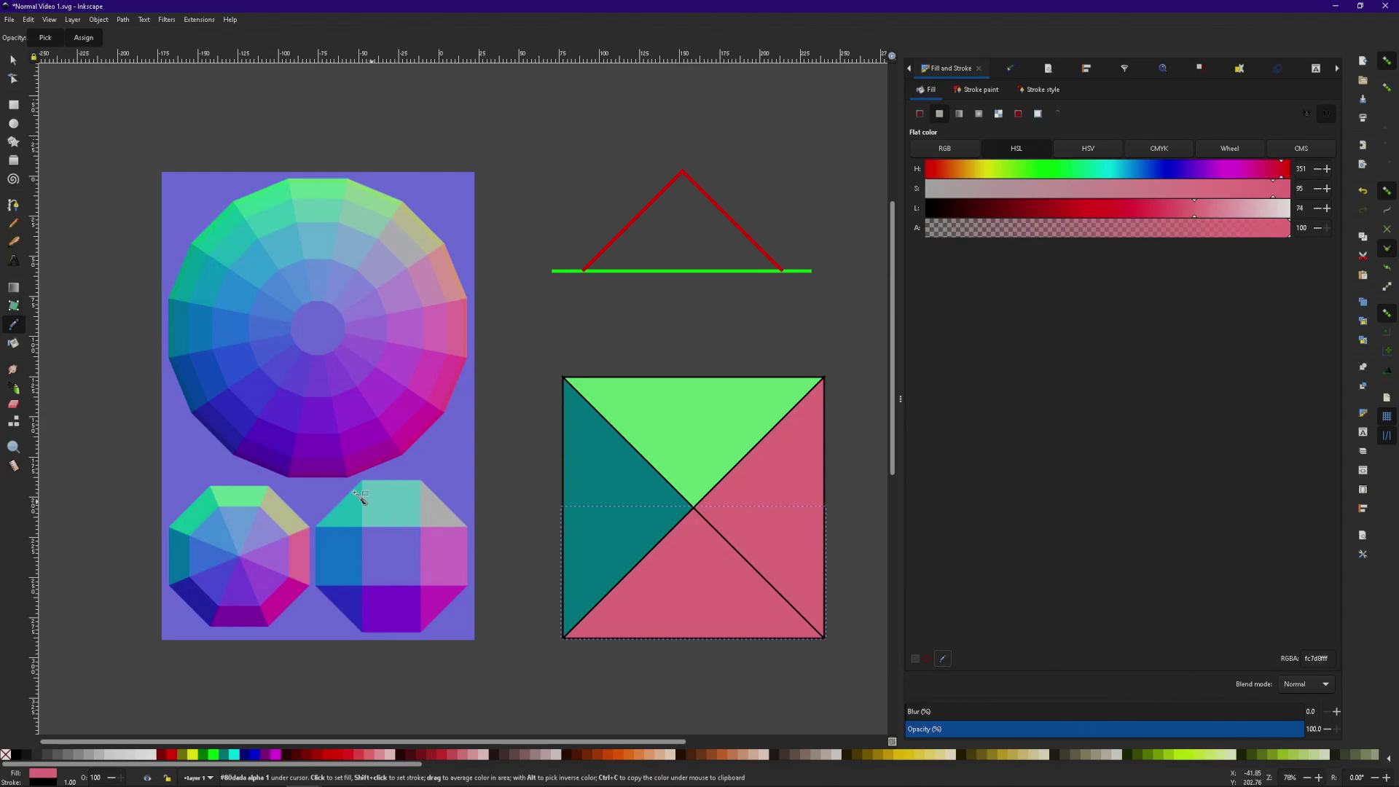
click(315, 476)
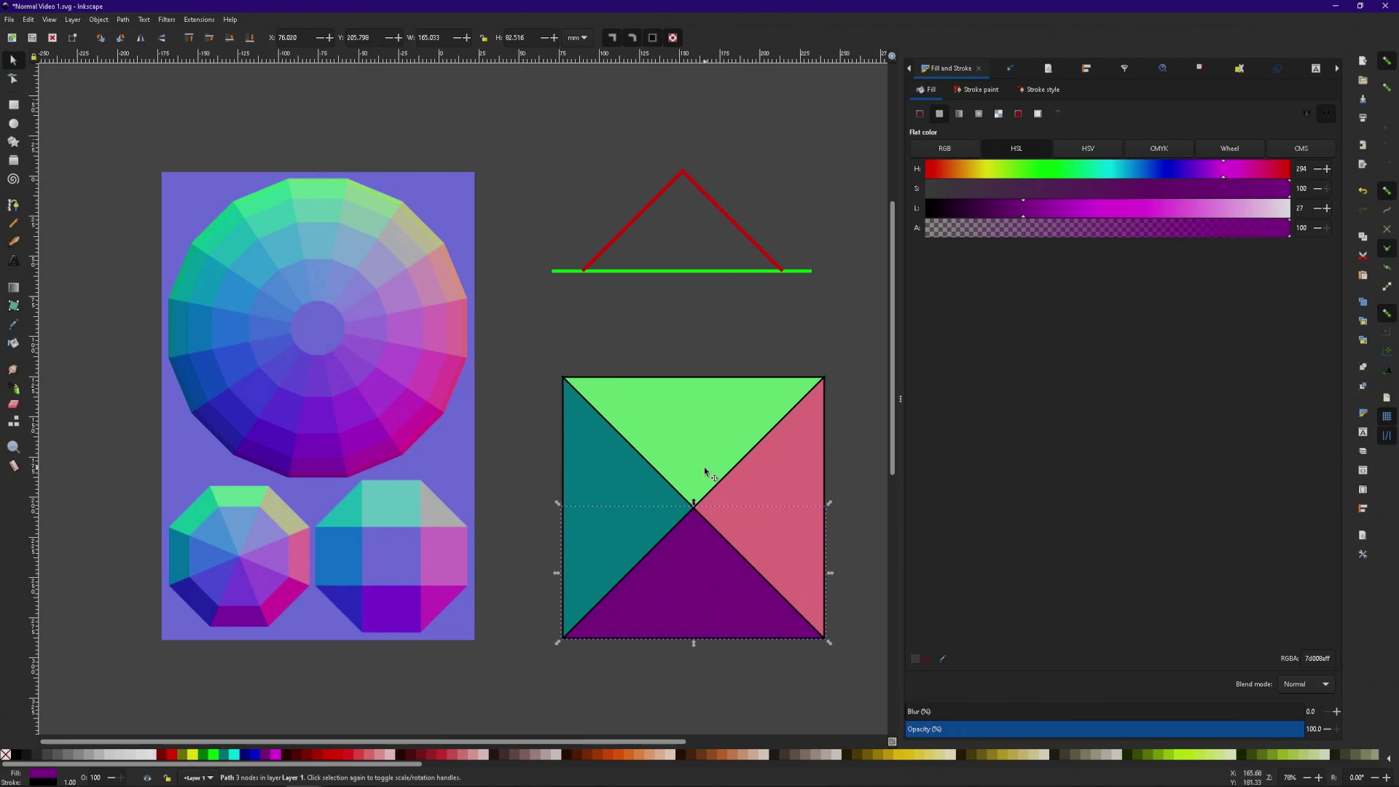
- Remove the stroke paint from all four triangles of the square and deselect them
drag(541, 341, 881, 705)
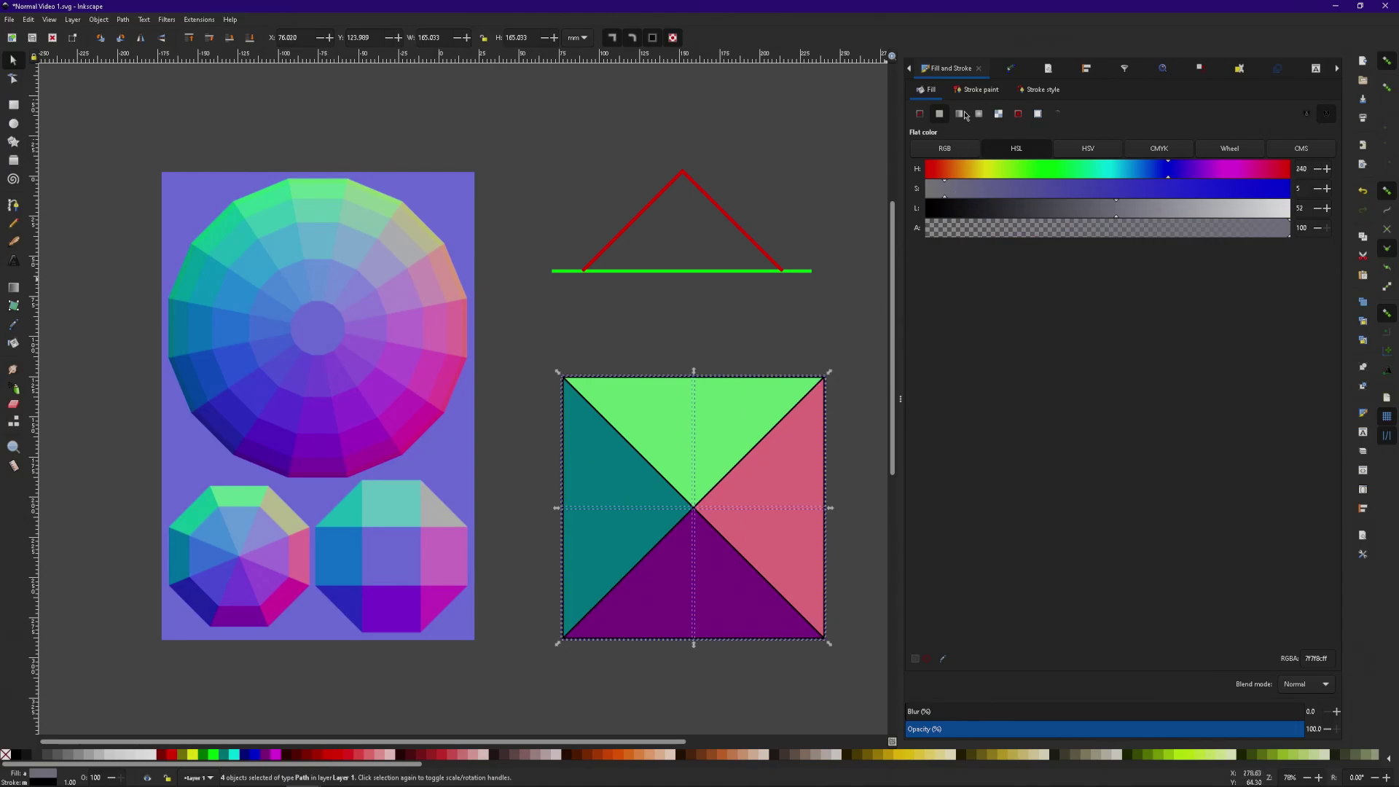
click(980, 90)
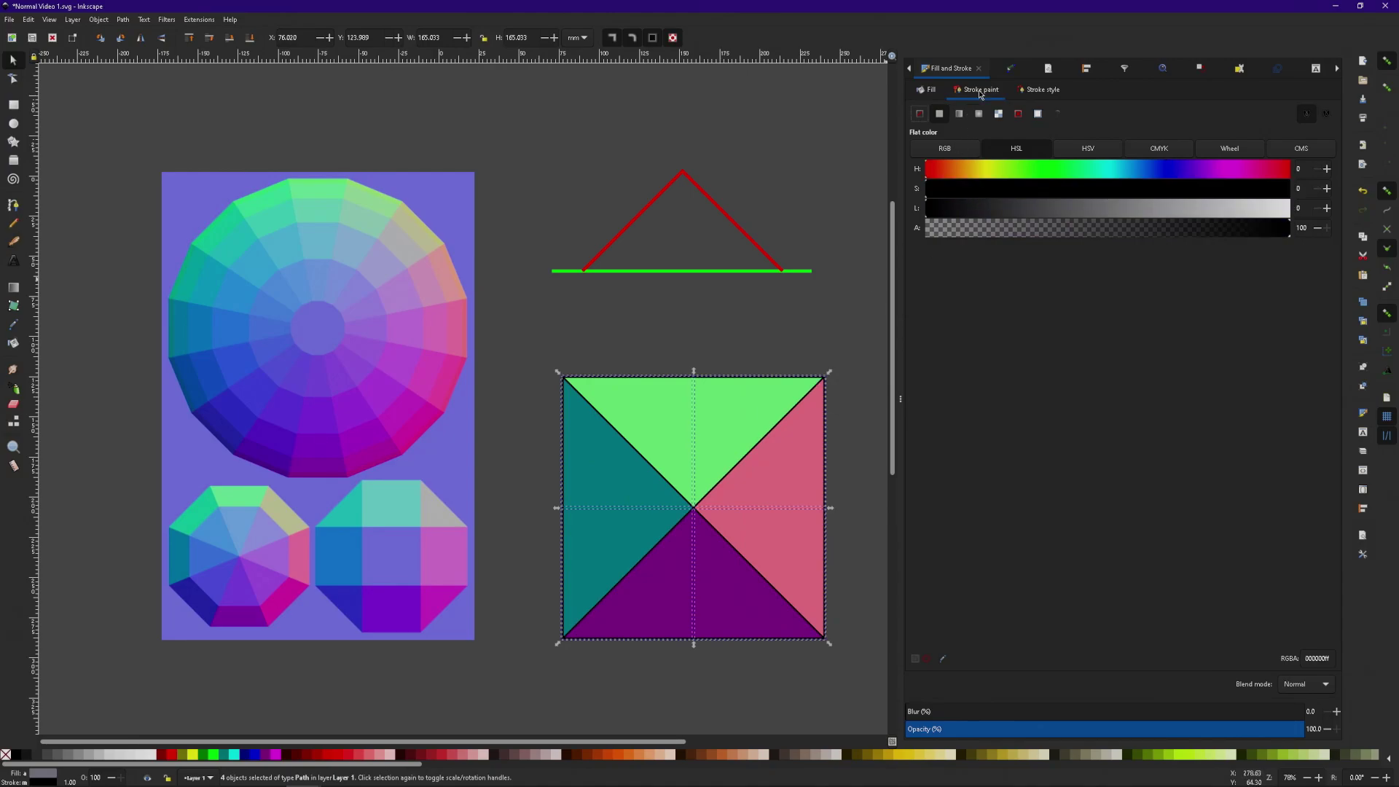
click(919, 114)
click(854, 295)
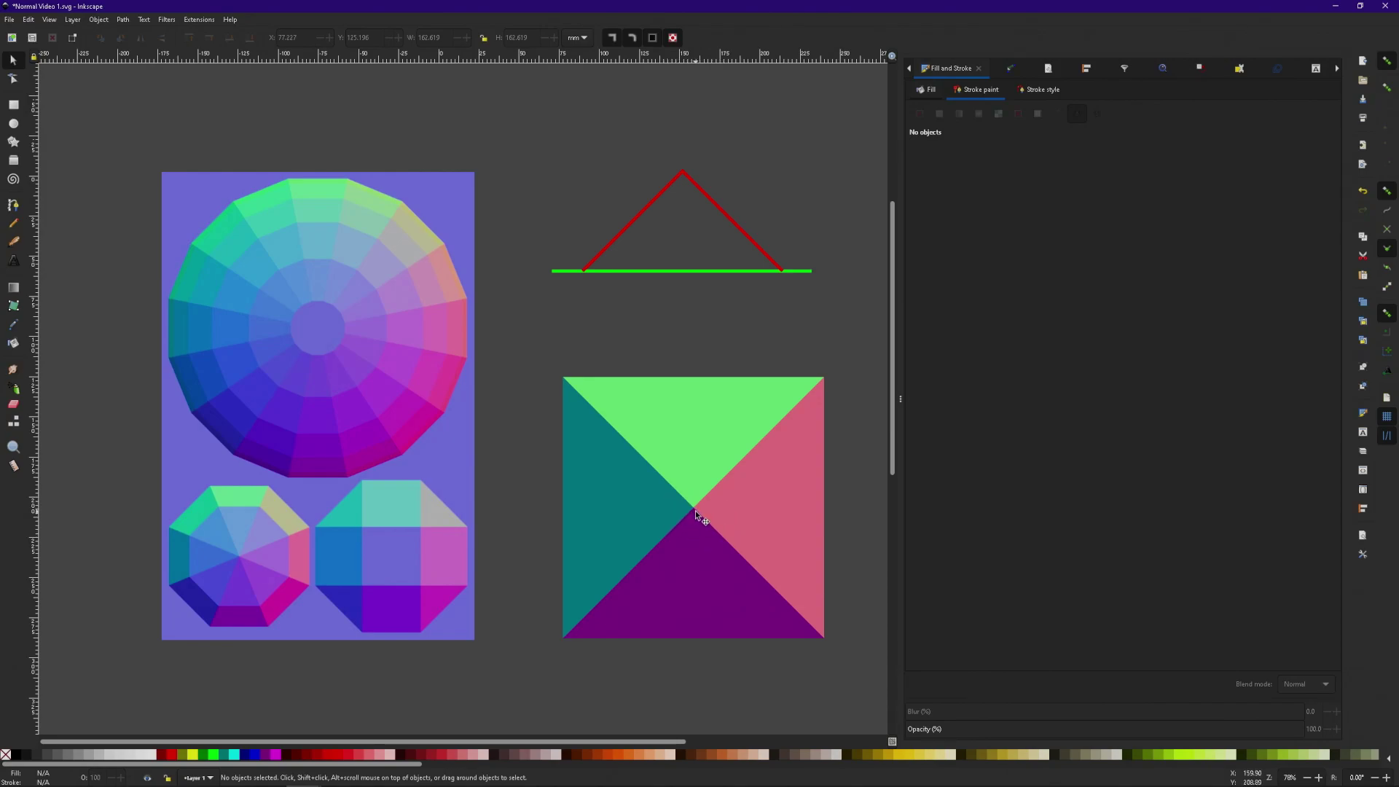
- Try flipping the normal-colour reference image horizontally and vertically
click(325, 330)
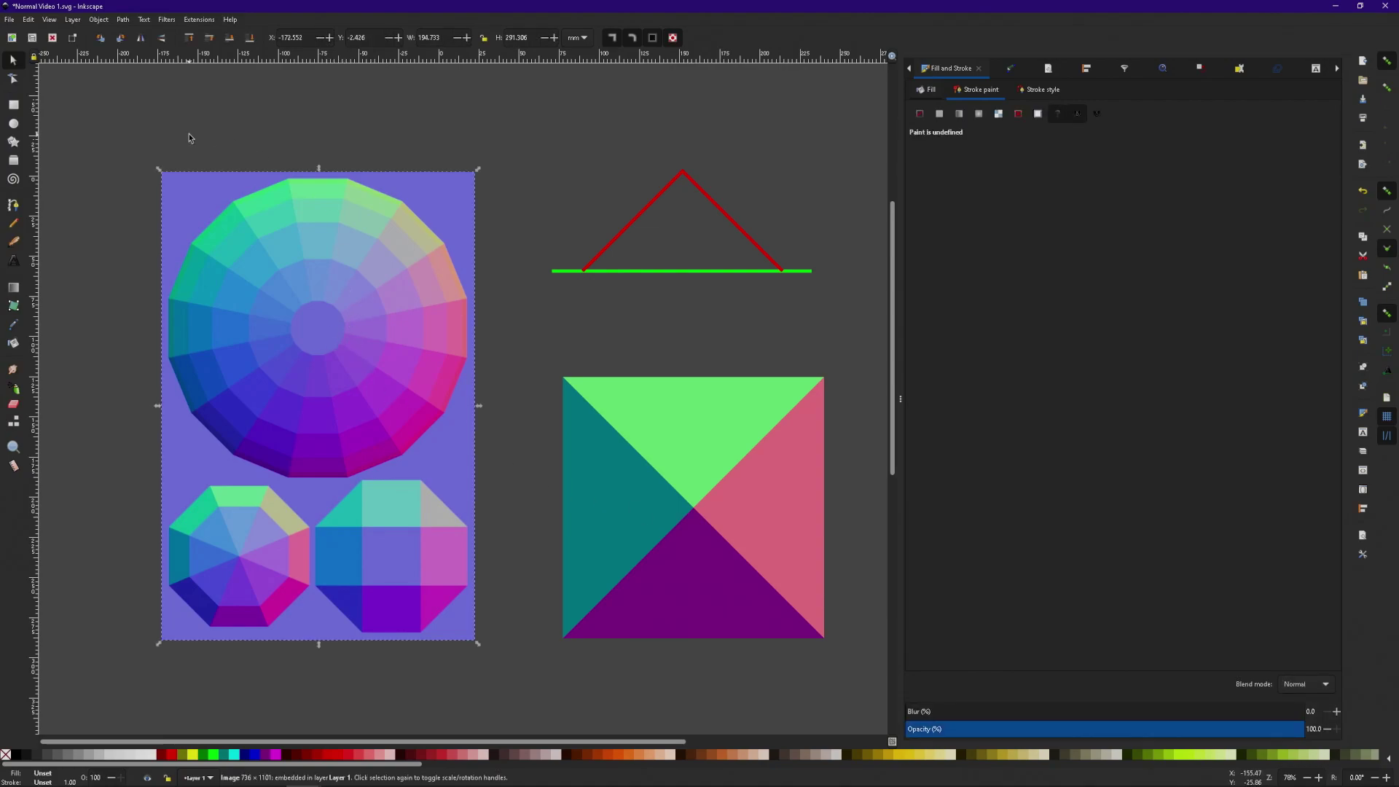
click(143, 42)
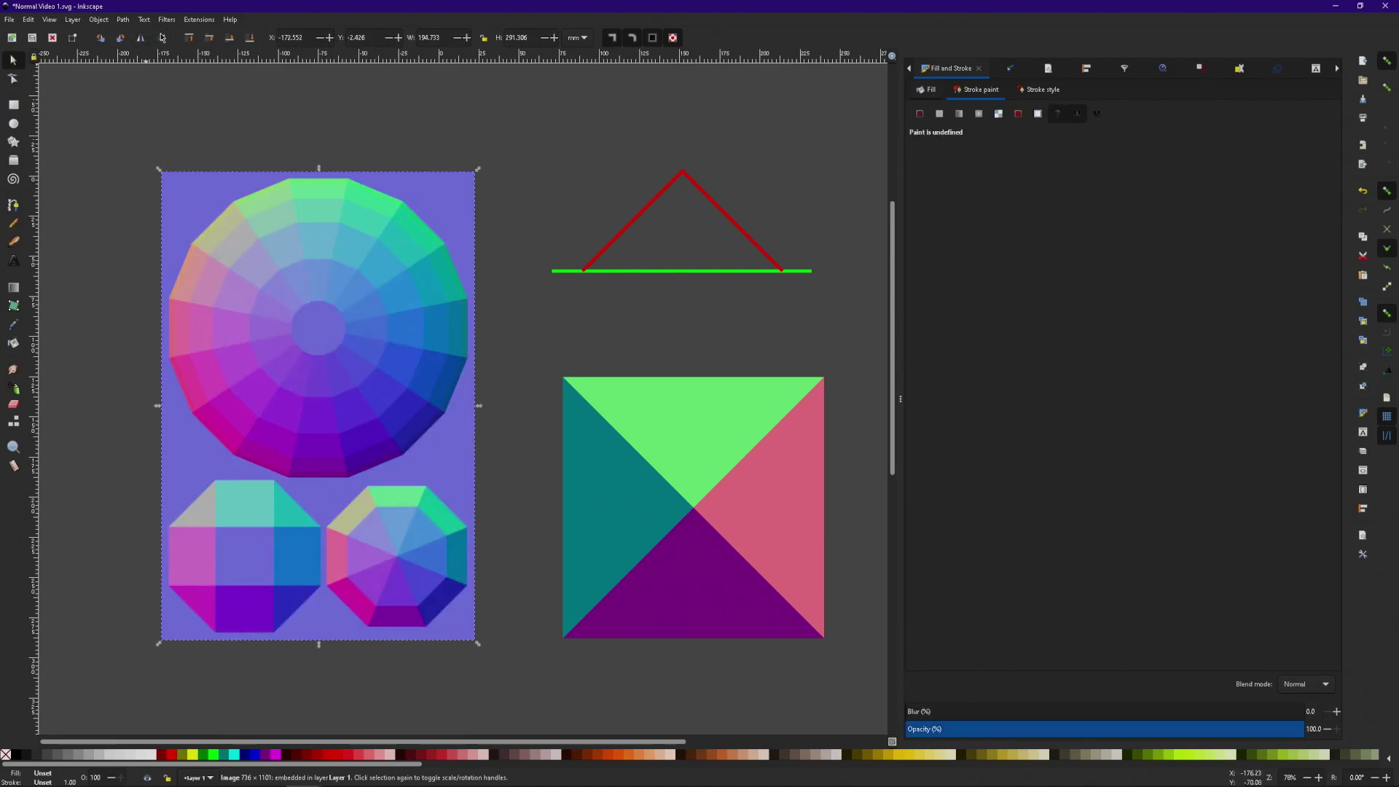
click(163, 40)
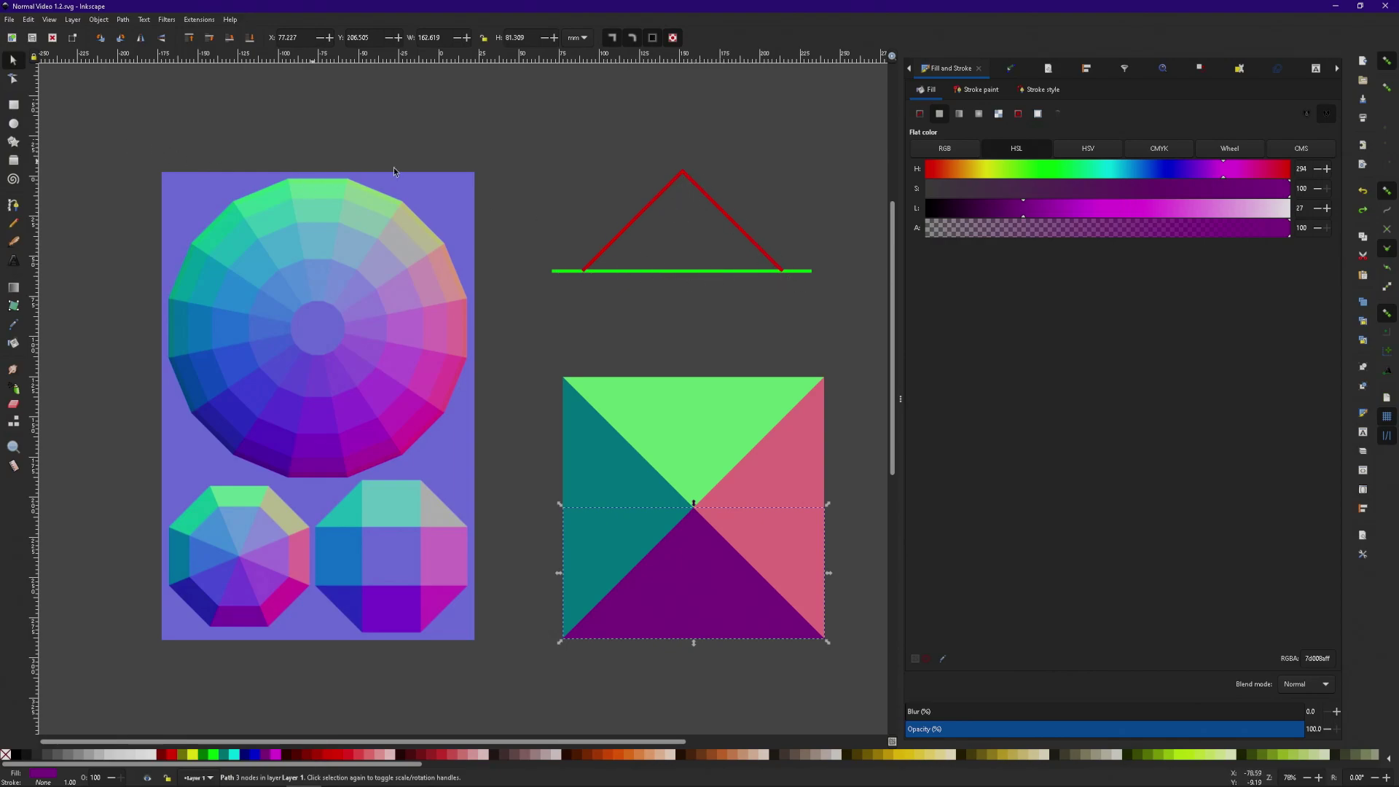
- Flatten the red profile by moving its peak node straight down, making the profile about 21 mm high
double_click(714, 204)
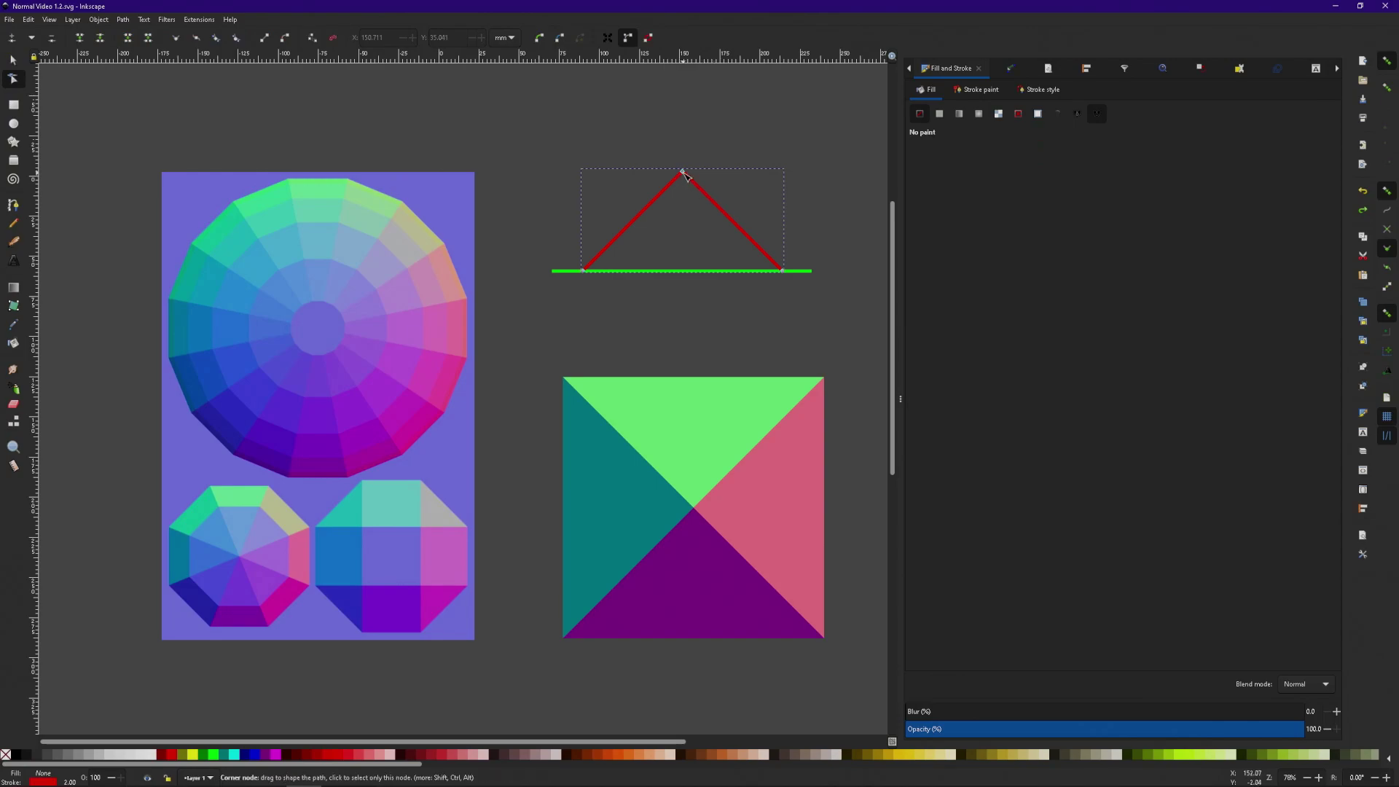
drag(683, 172, 683, 240)
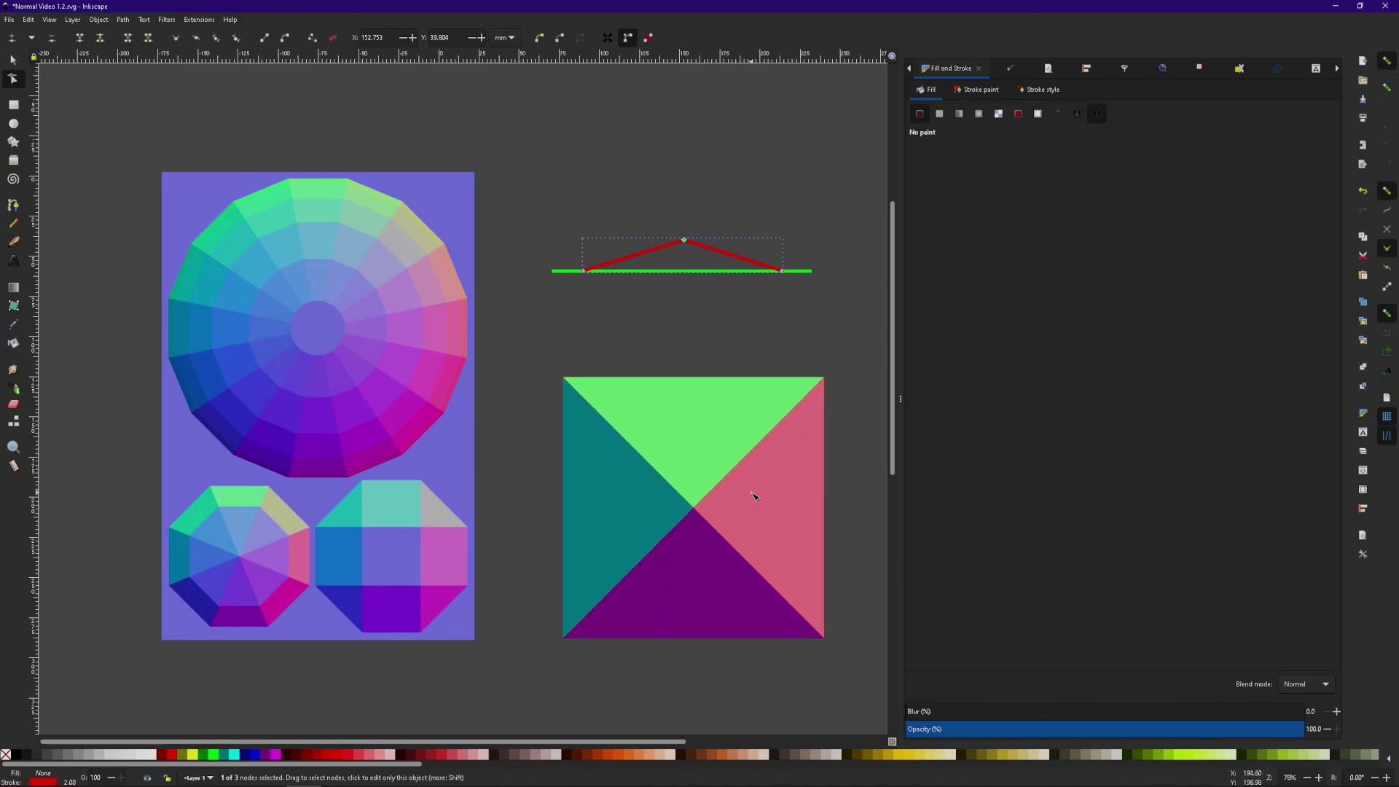
key(s)
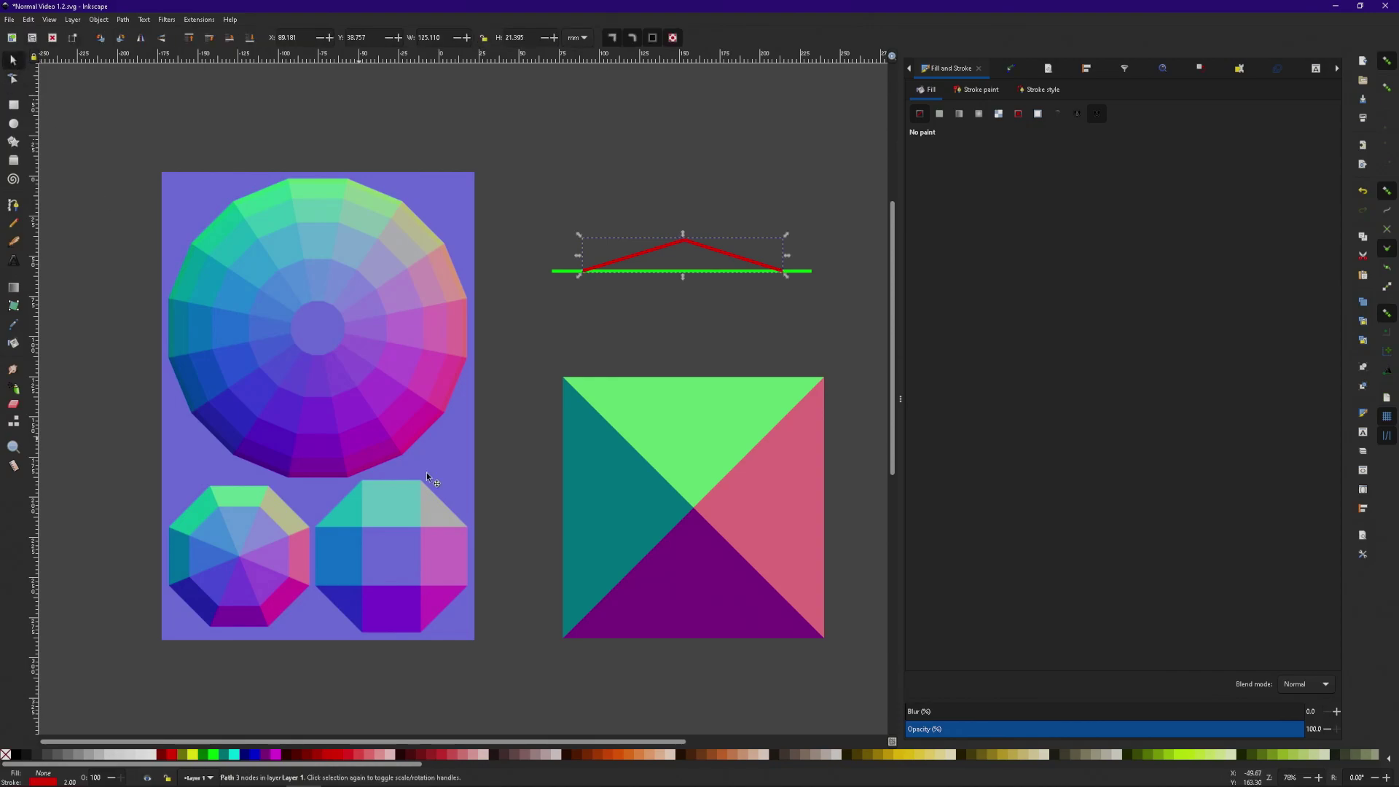
- Recolour the left triangle blue and the upper triangle light blue, sampling the matching sides of the large disc's third ring from outside
click(616, 501)
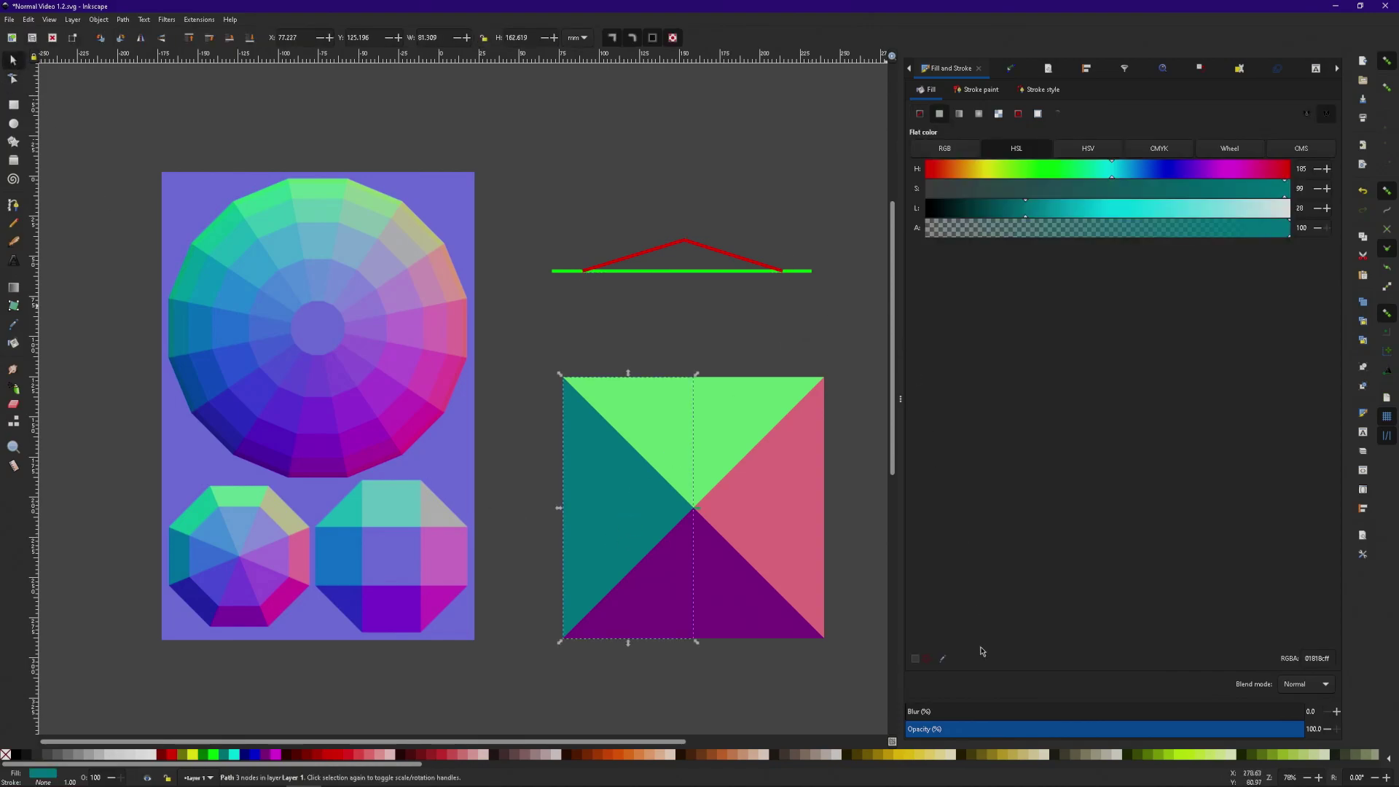
click(942, 658)
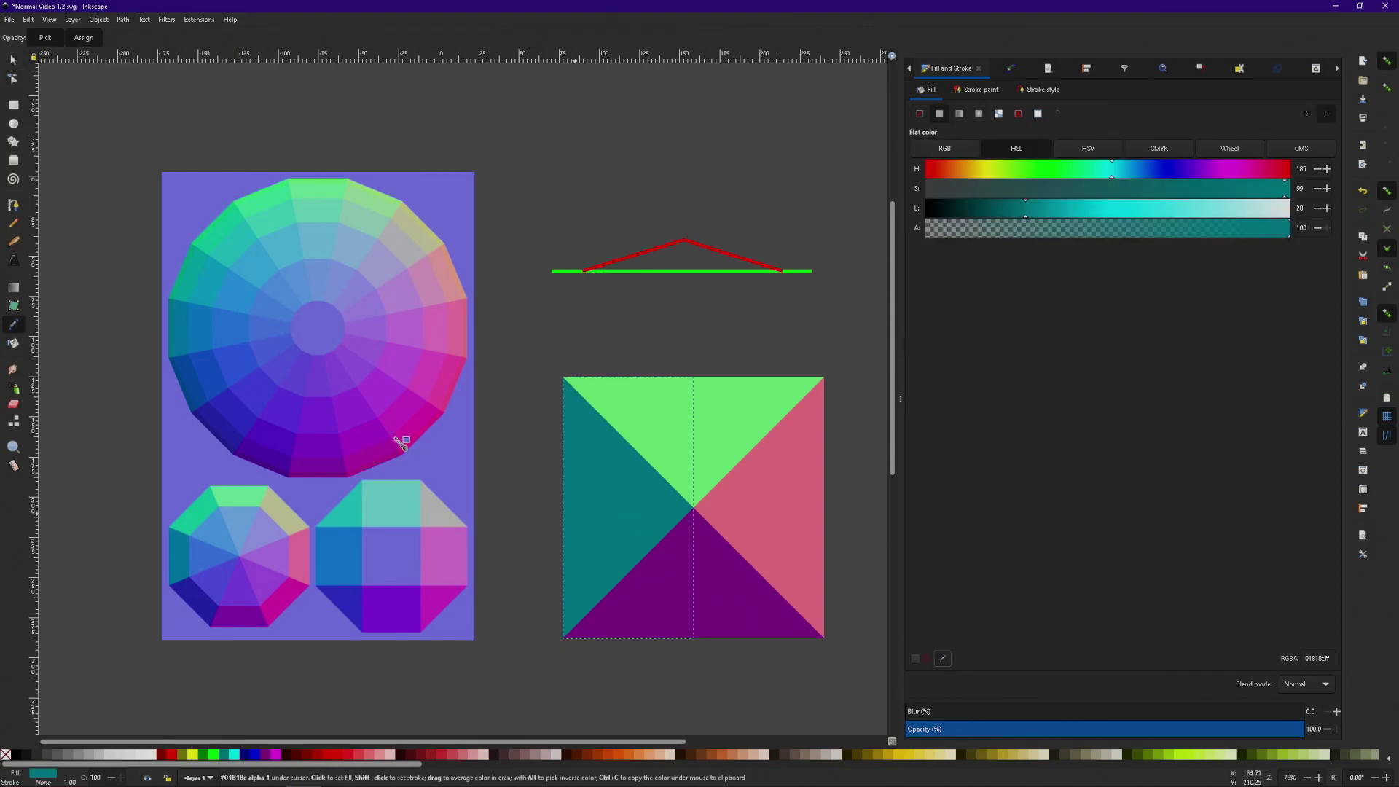
click(229, 332)
click(699, 427)
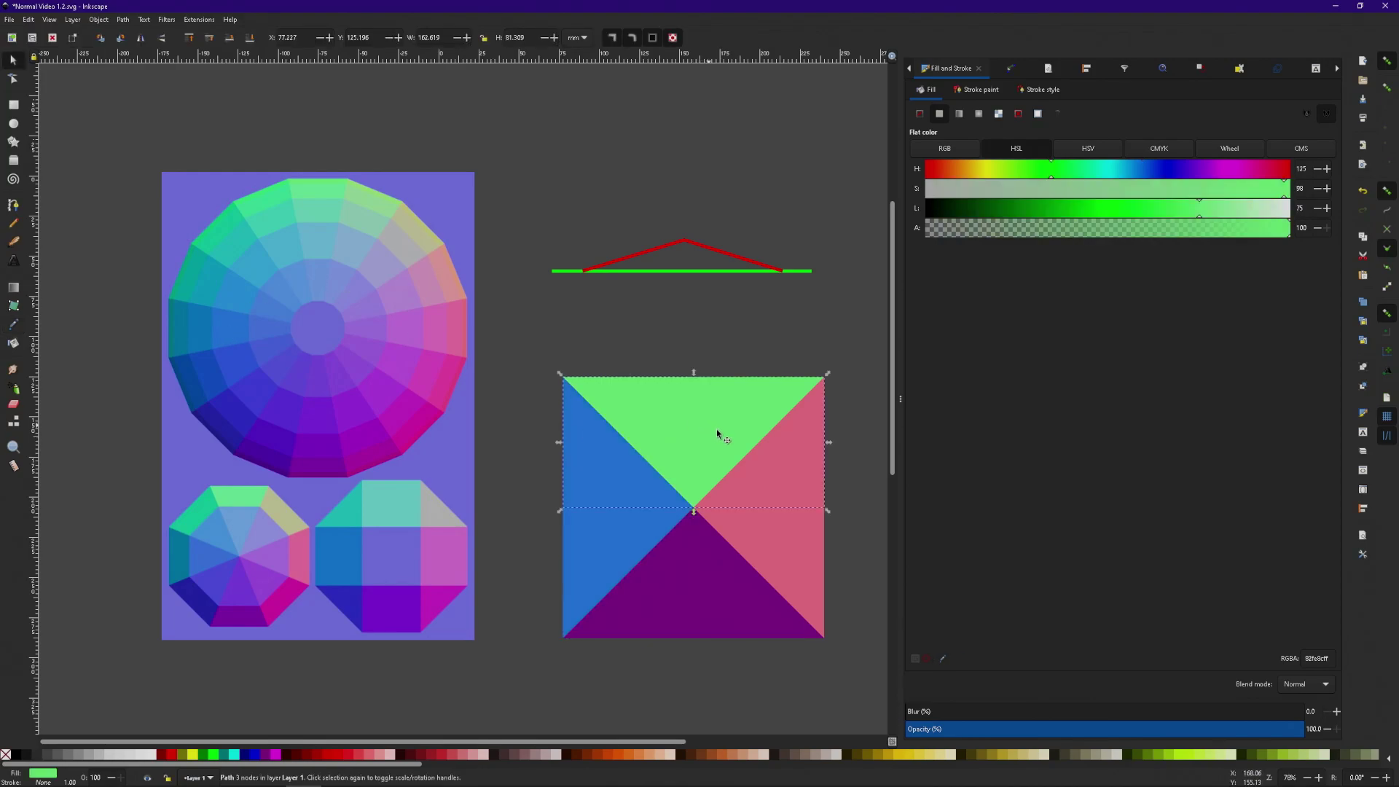
click(942, 658)
click(322, 248)
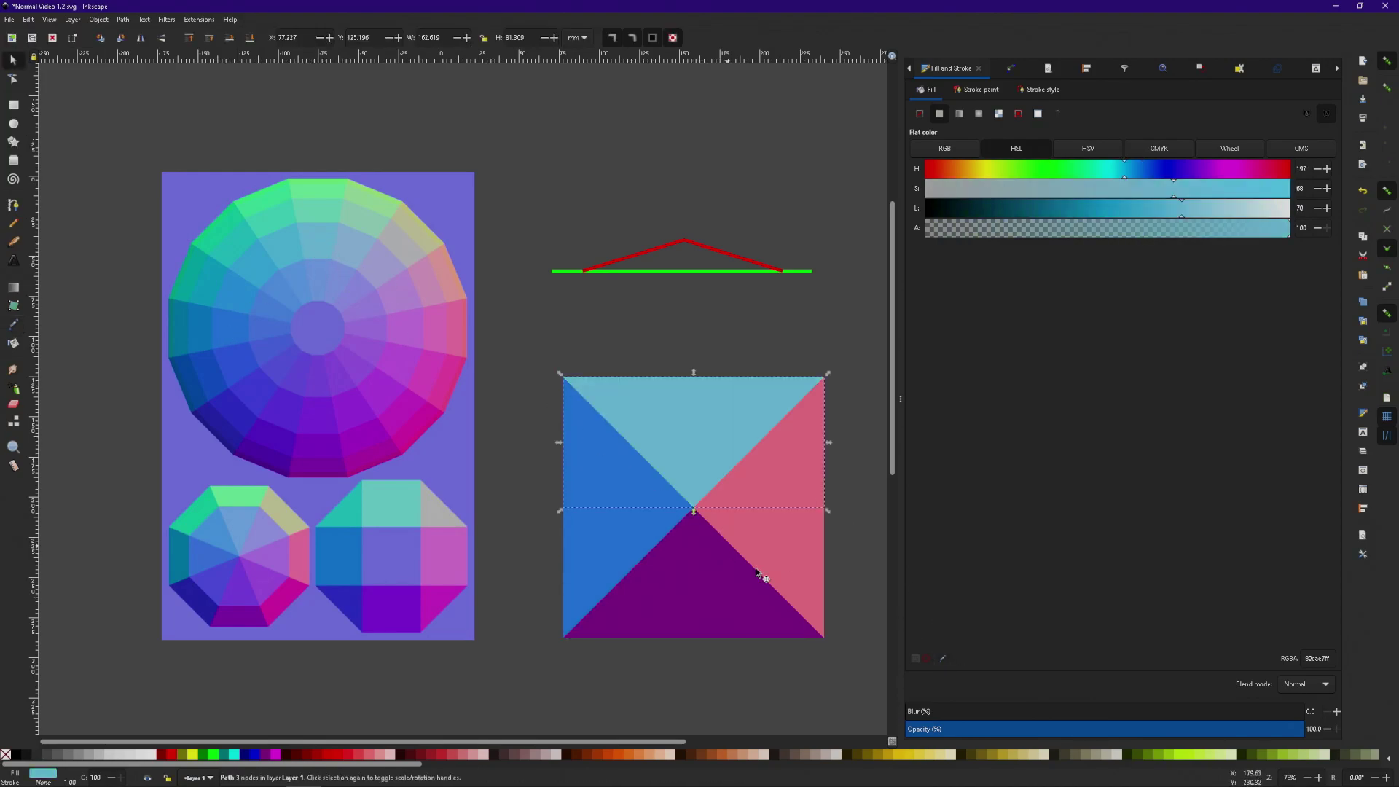
- Recolour the right triangle pinkish purple and the lower triangle purple, sampling the matching sides of the large disc's third ring from outside
click(776, 554)
click(942, 658)
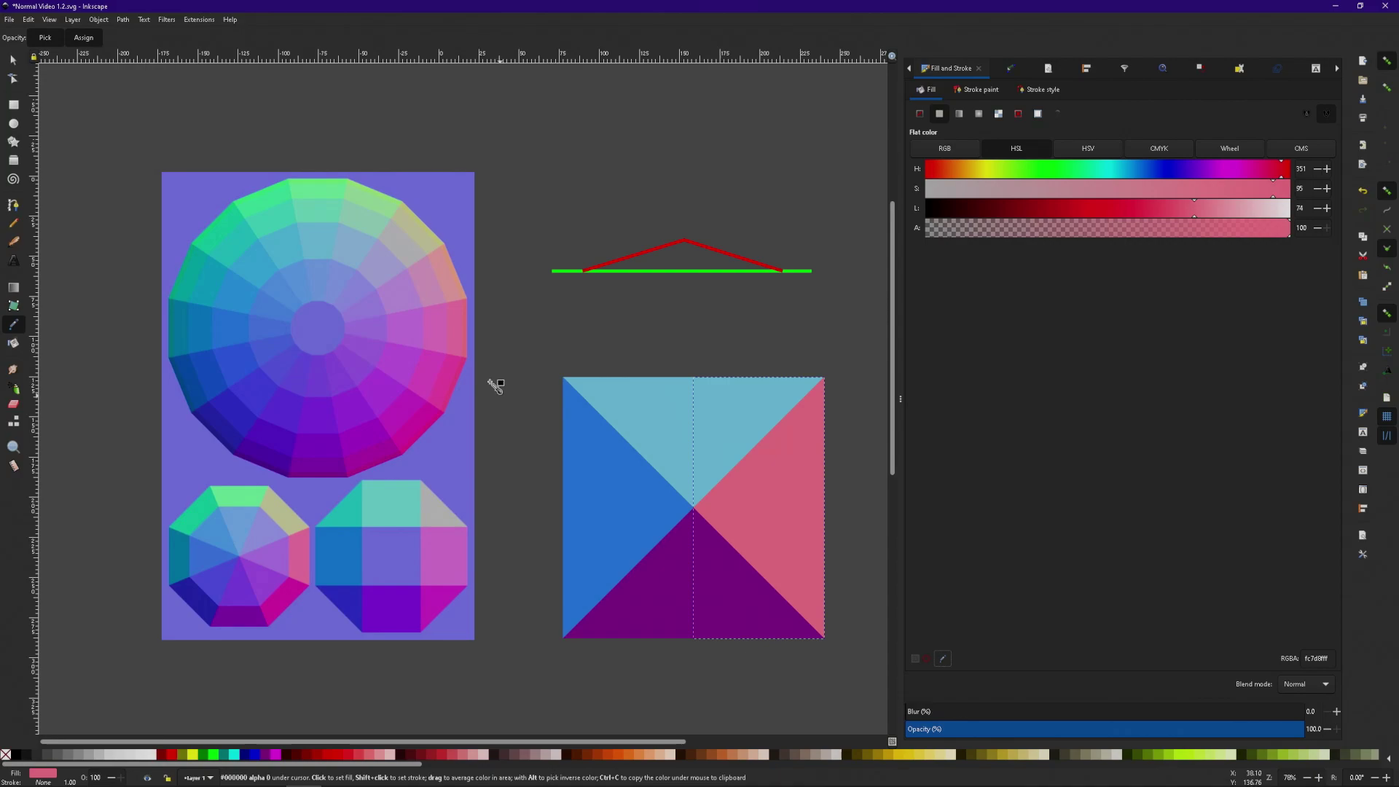
click(412, 341)
click(711, 607)
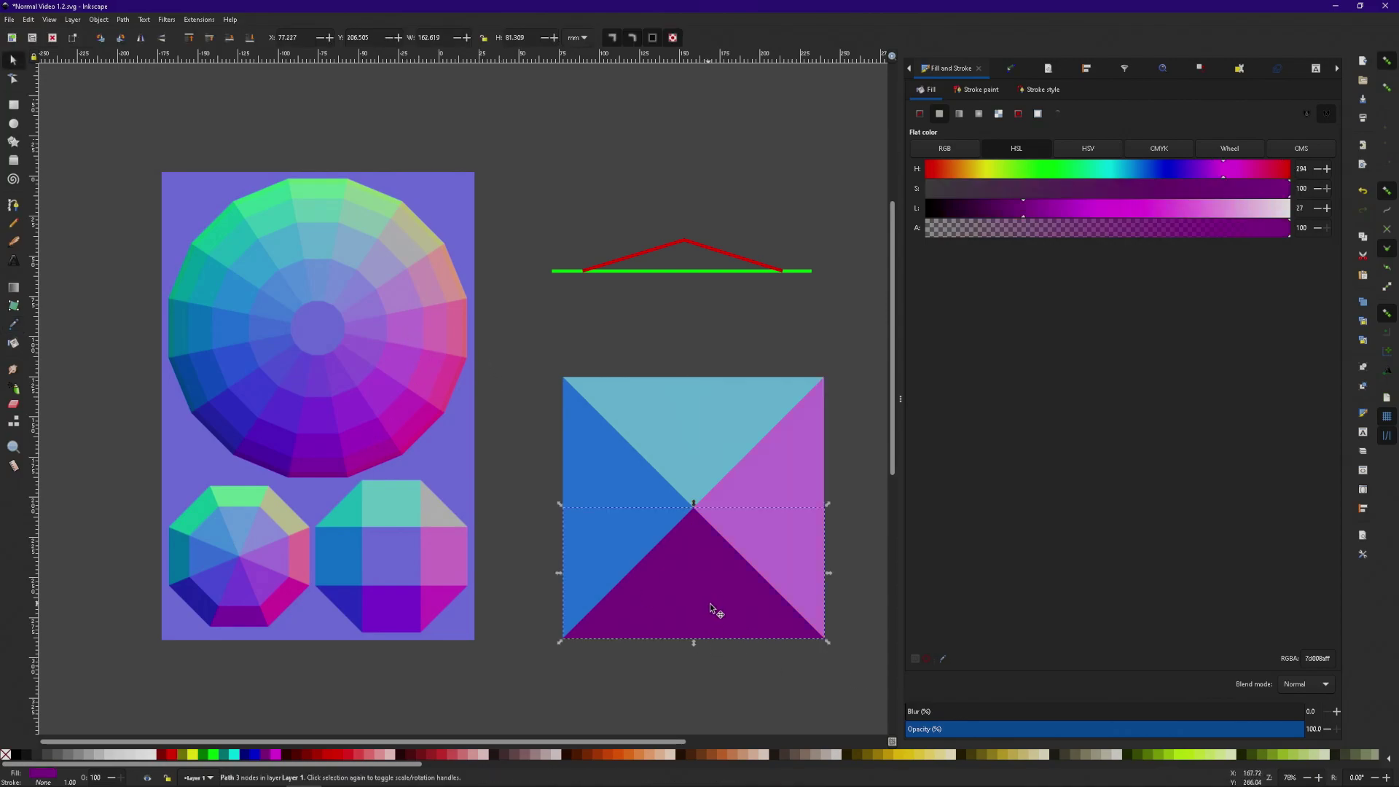
click(942, 659)
click(319, 424)
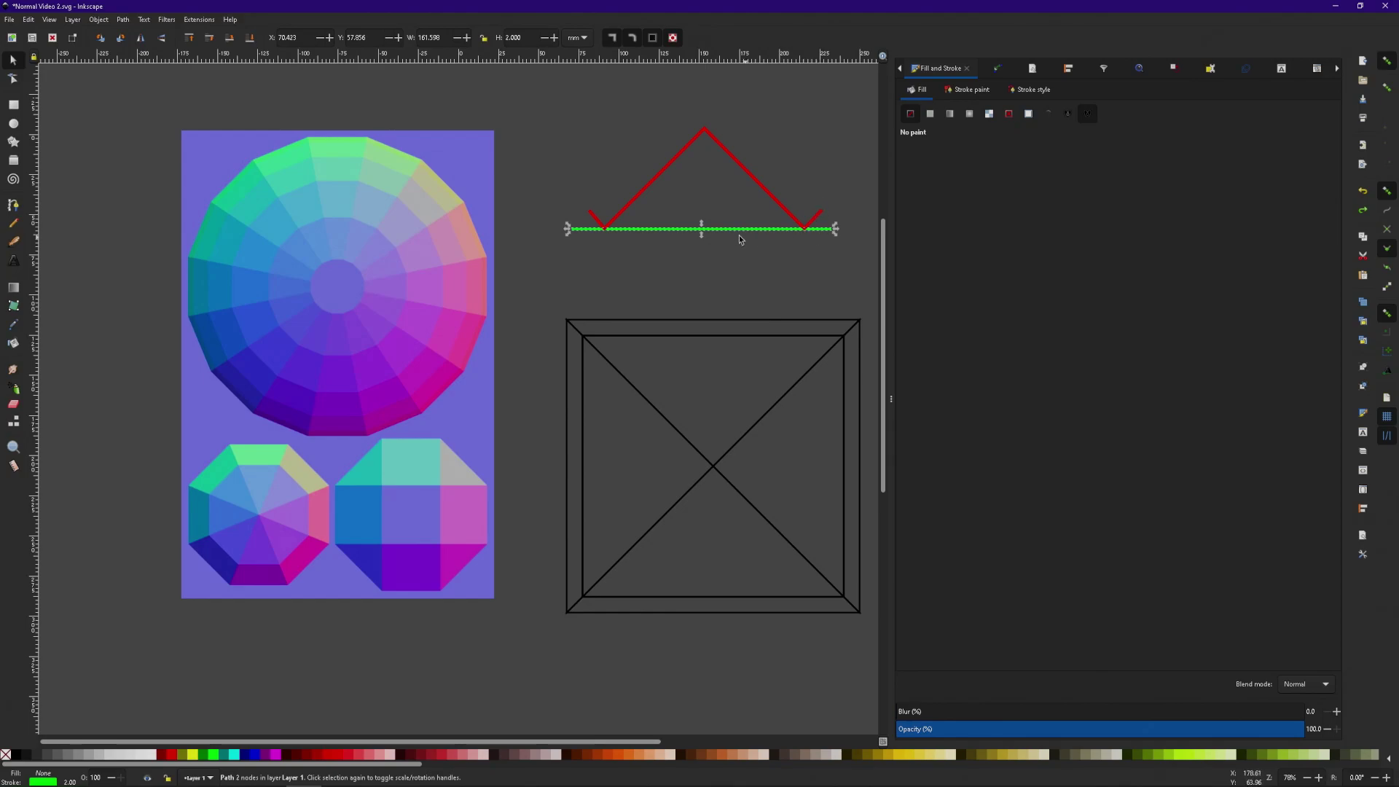
- Move the green horizontal line up across the red profile, trying Y positions of about 47 and 35 mm, and return it to the base
drag(736, 233, 741, 213)
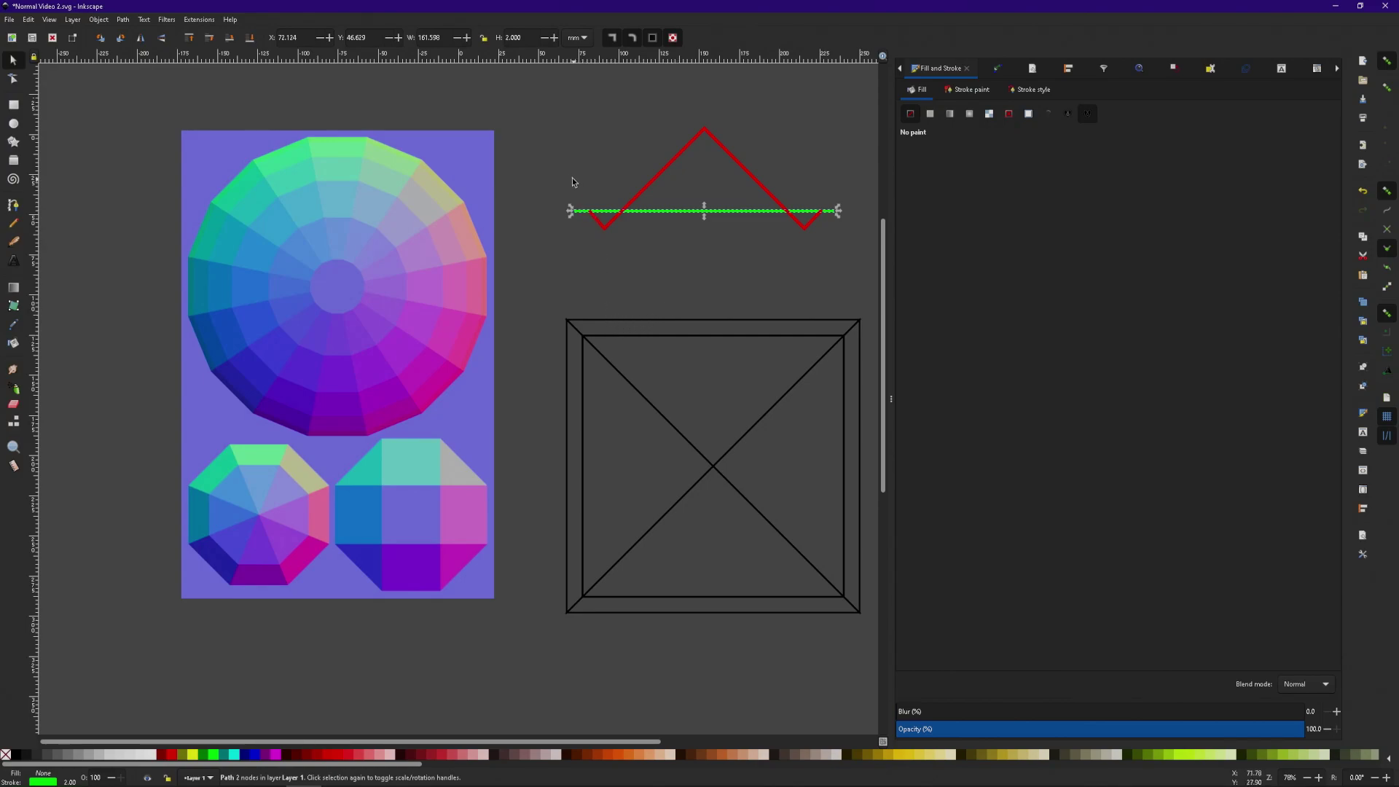
drag(728, 211, 727, 193)
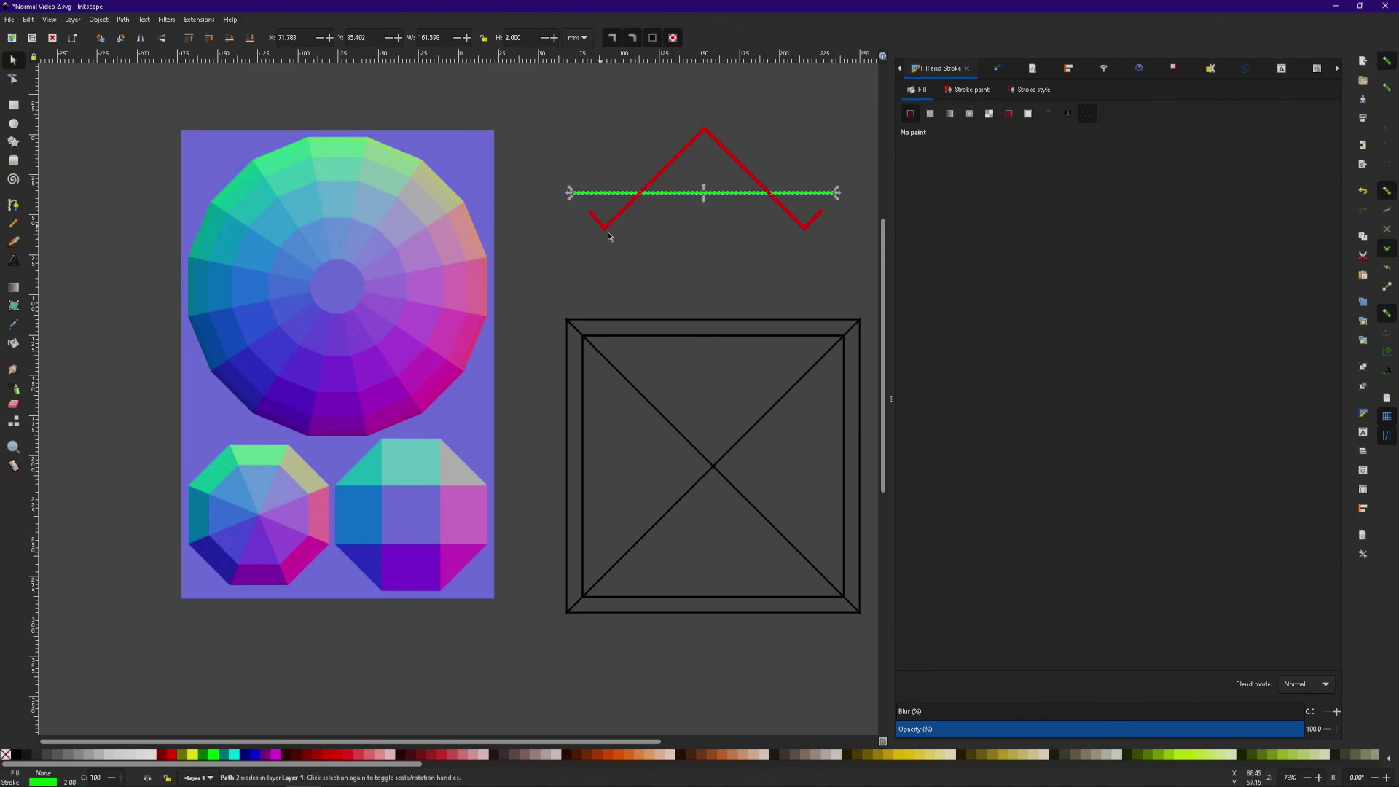
mouse_move(694, 196)
mouse_down()
mouse_move(704, 215)
mouse_move(696, 202)
mouse_up()
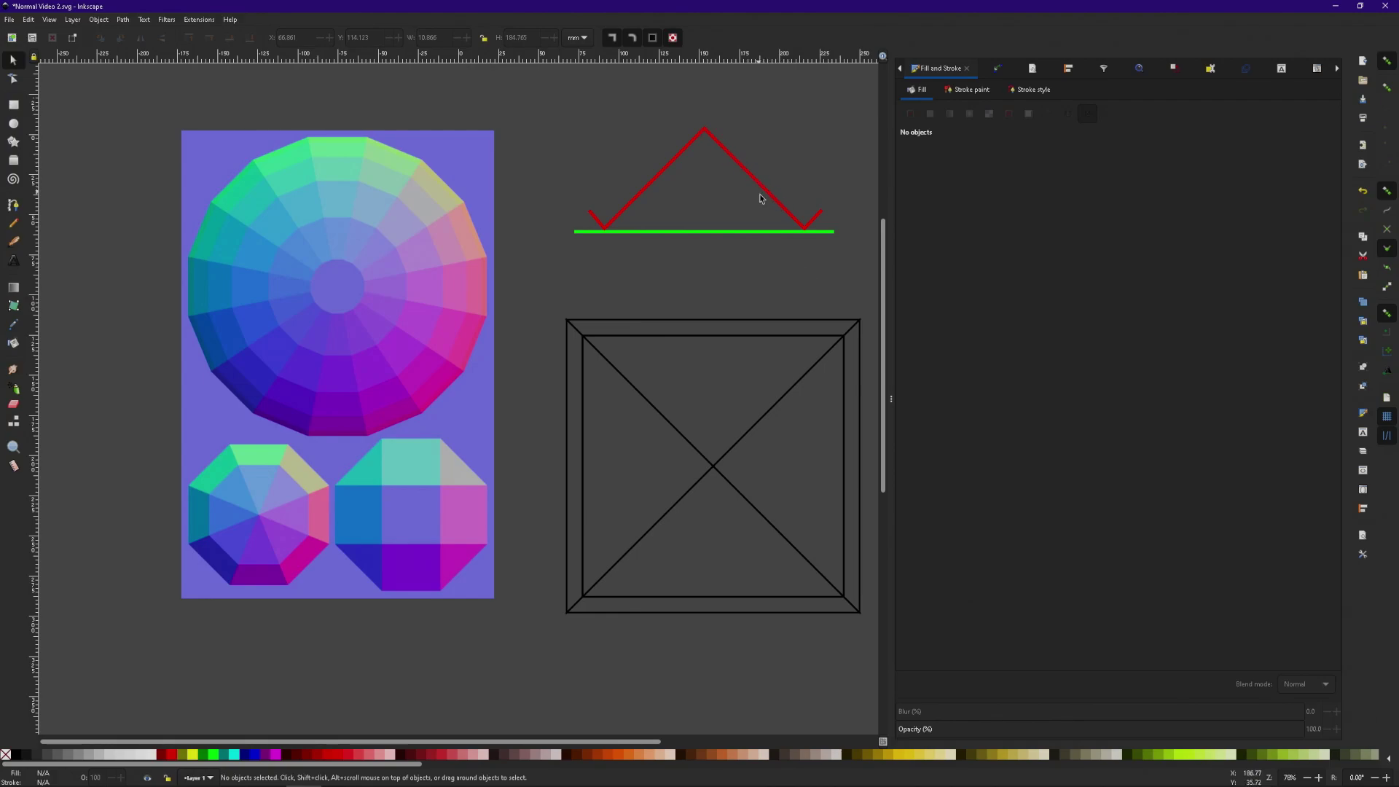
- Fill the inner right triangle and the outer left strip with the pink sampled from the large disc's right outer edge
click(759, 422)
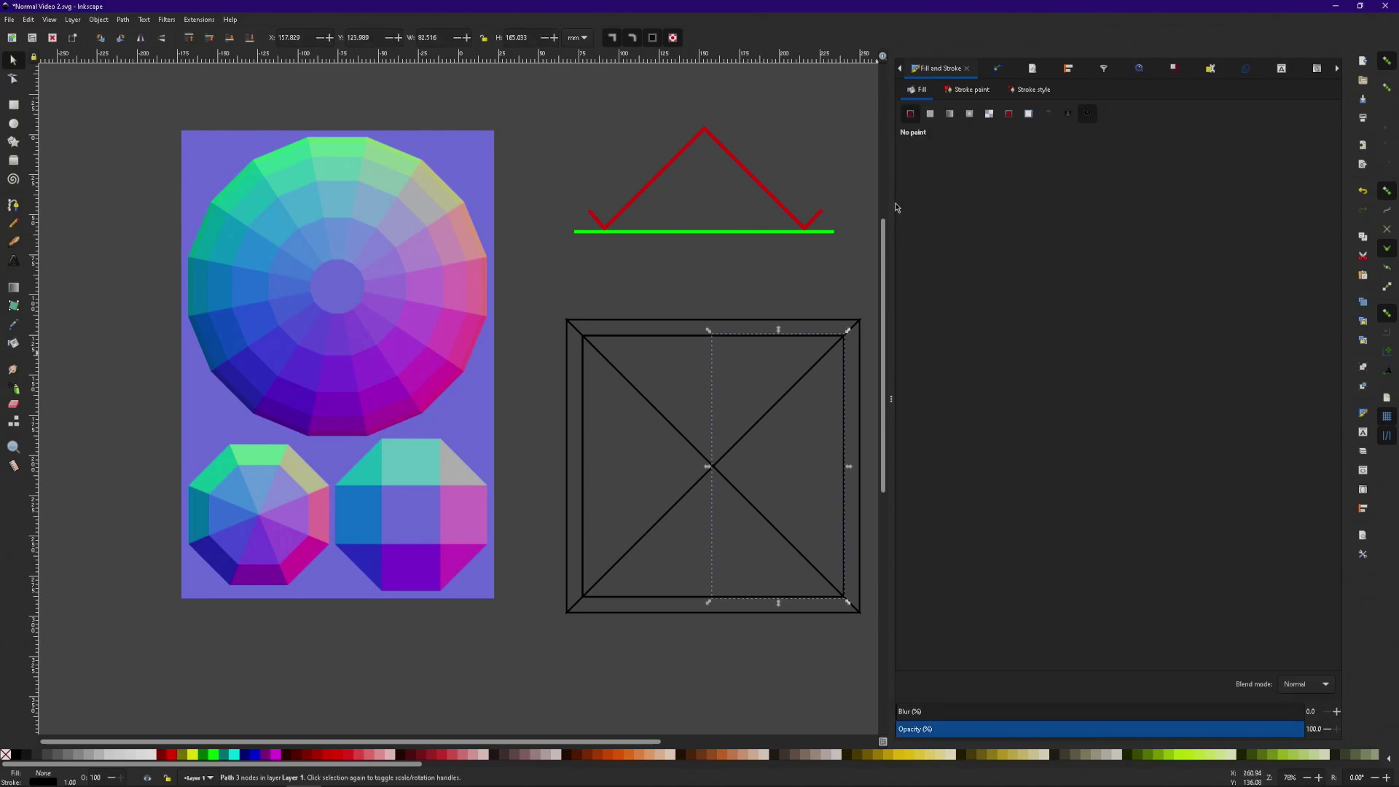
click(930, 115)
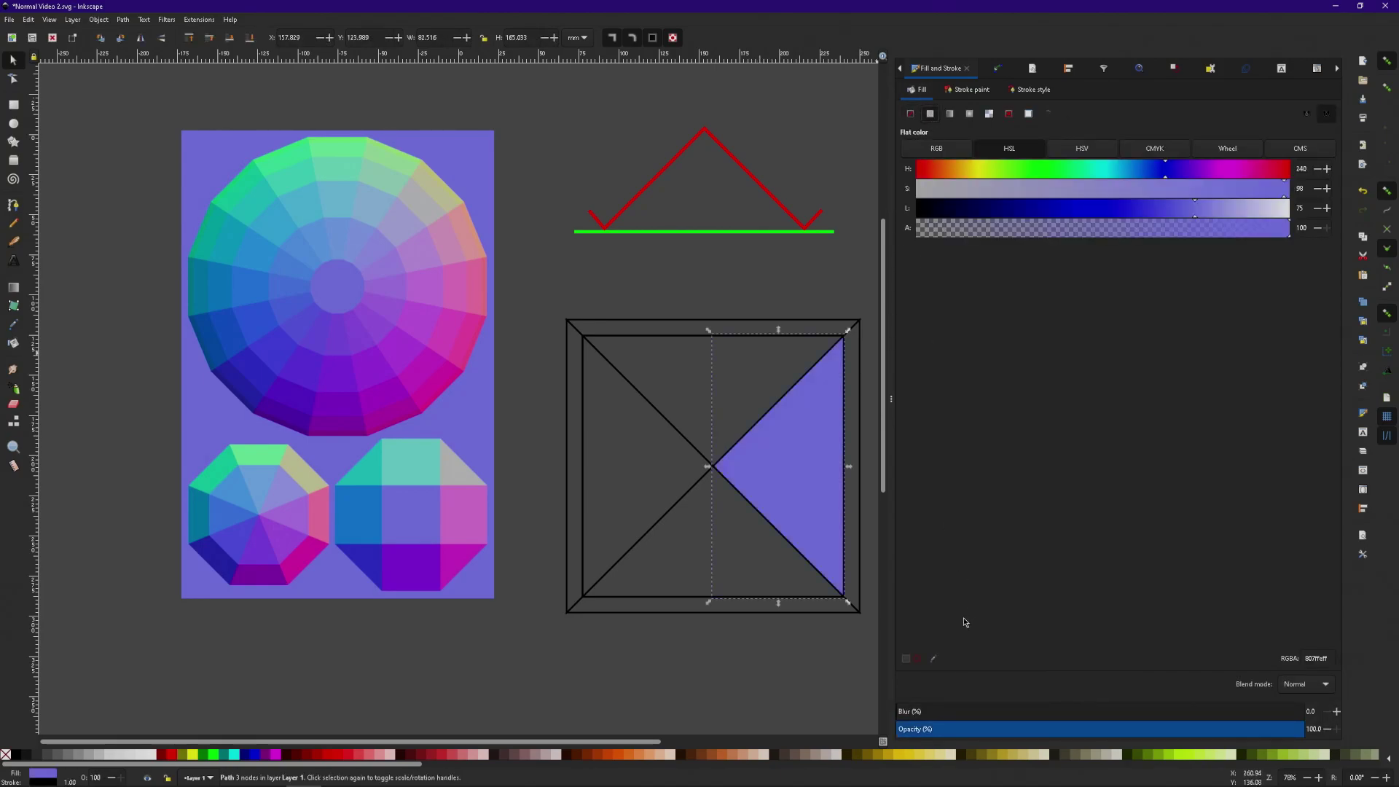
click(933, 660)
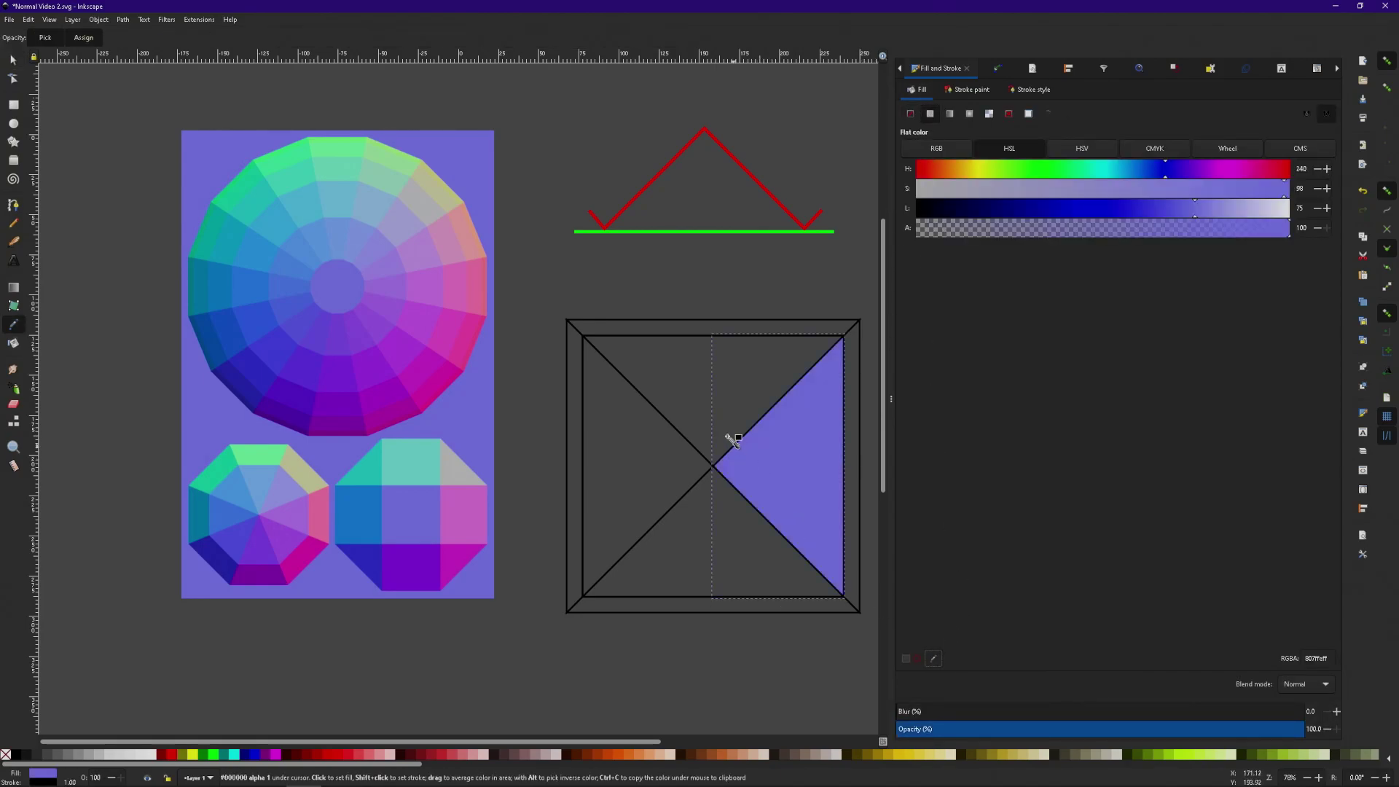
click(487, 290)
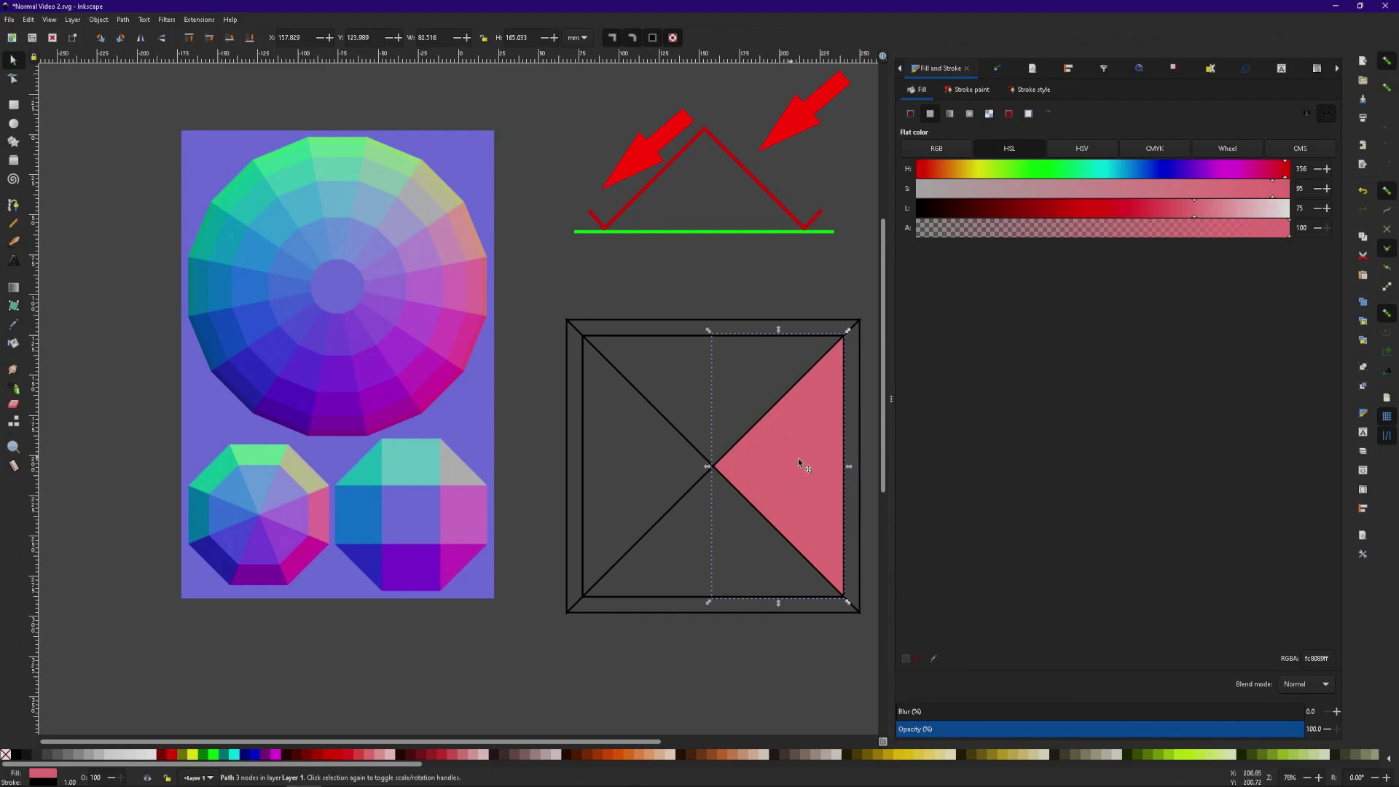
click(565, 449)
click(930, 115)
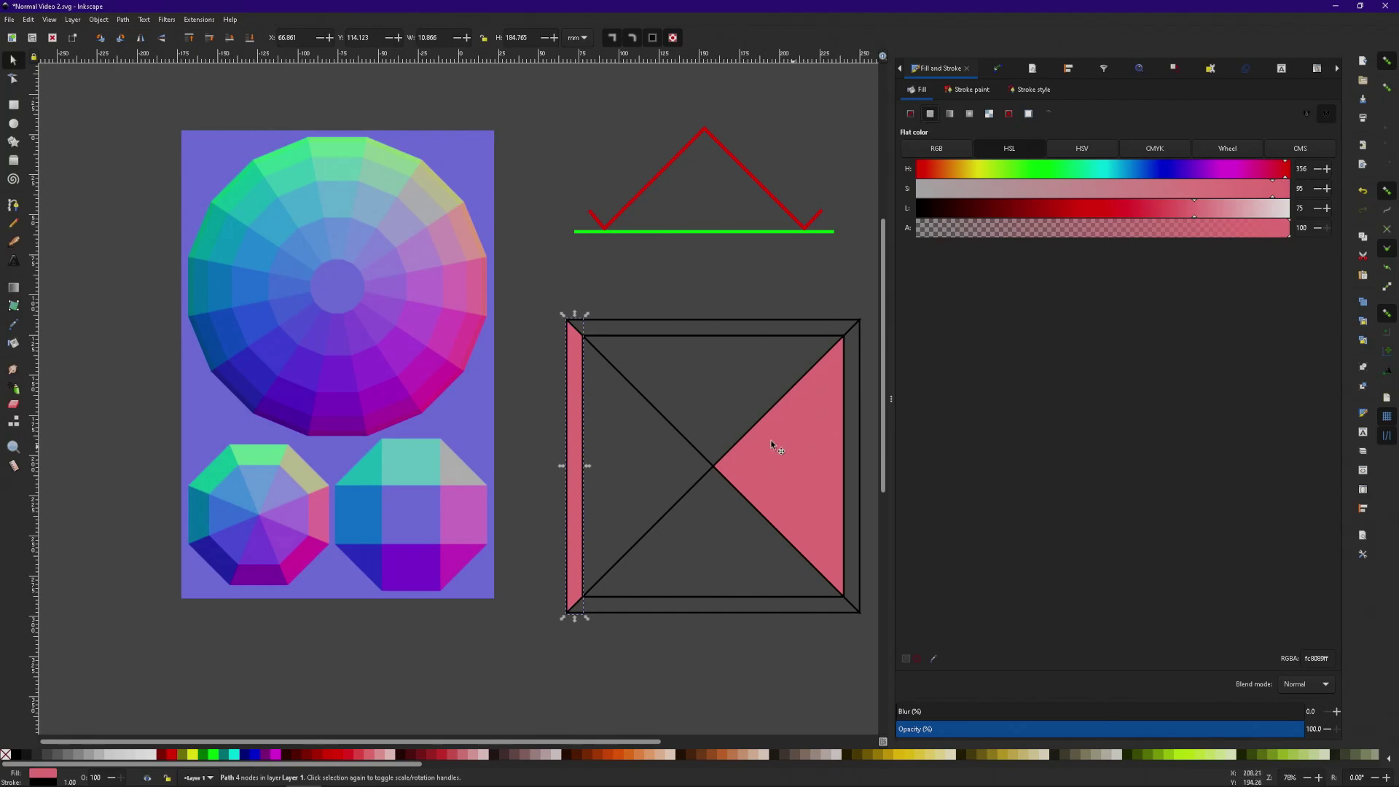
- Lower the left end node of the red profile to a shallower slope and recolour the outer left strip pinkish purple sampled from the large disc's right side
double_click(592, 217)
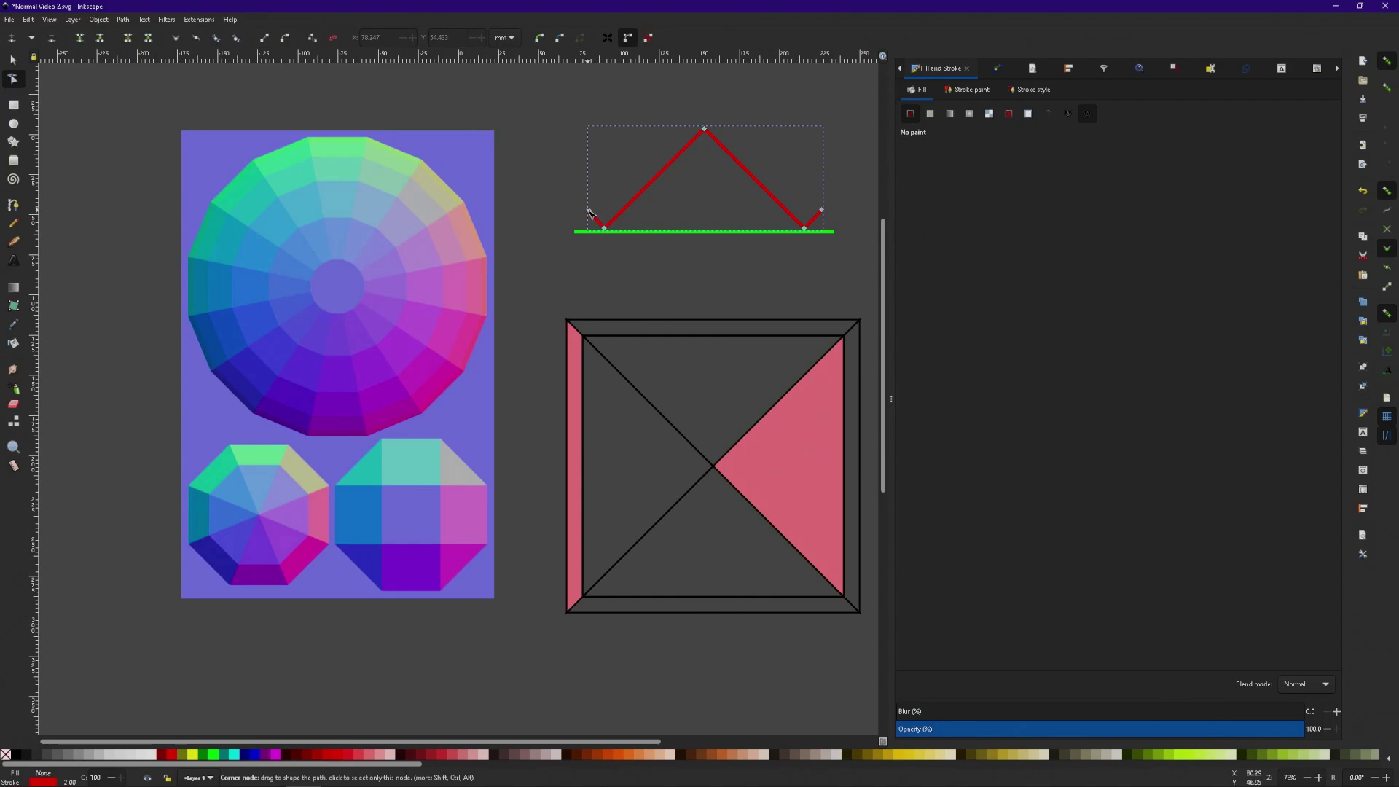
drag(590, 212, 584, 222)
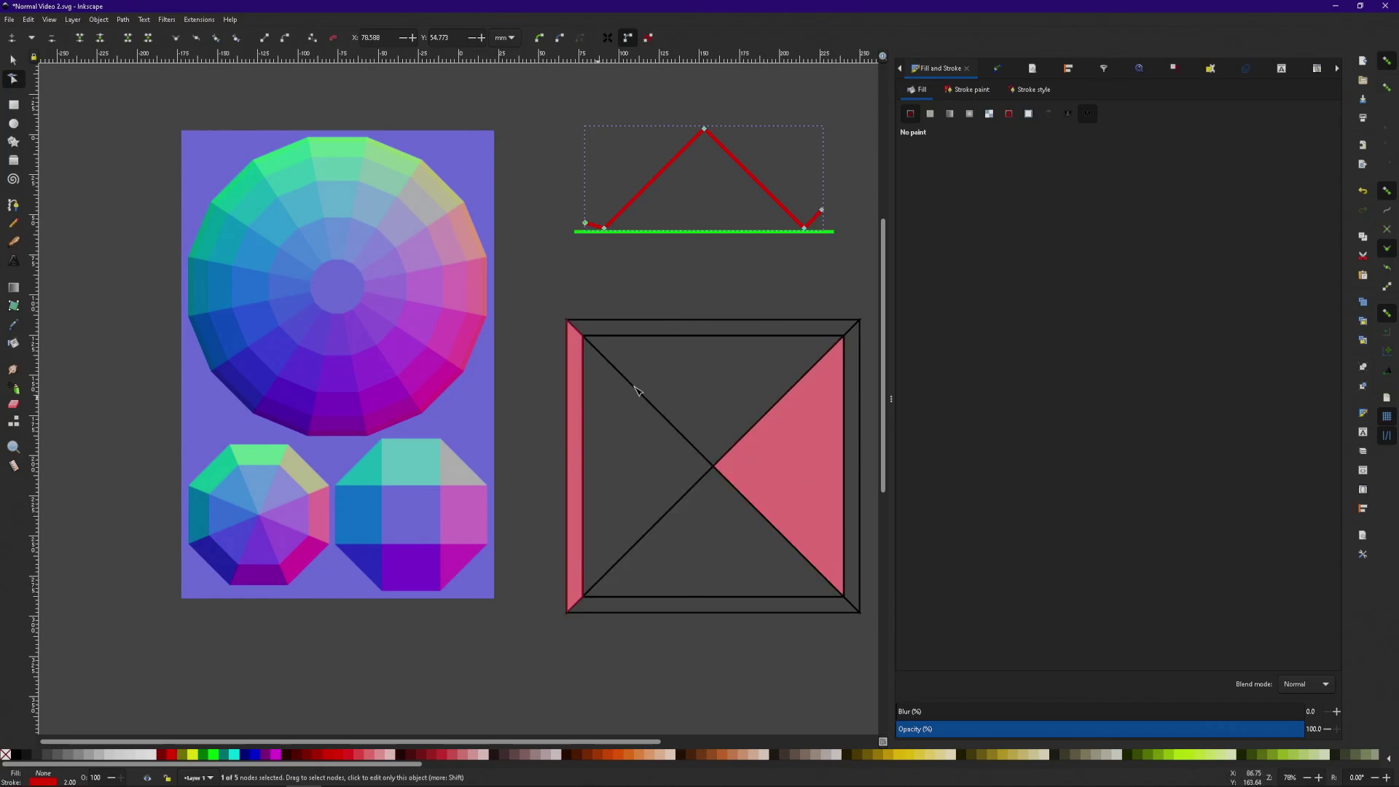
click(580, 458)
key(d)
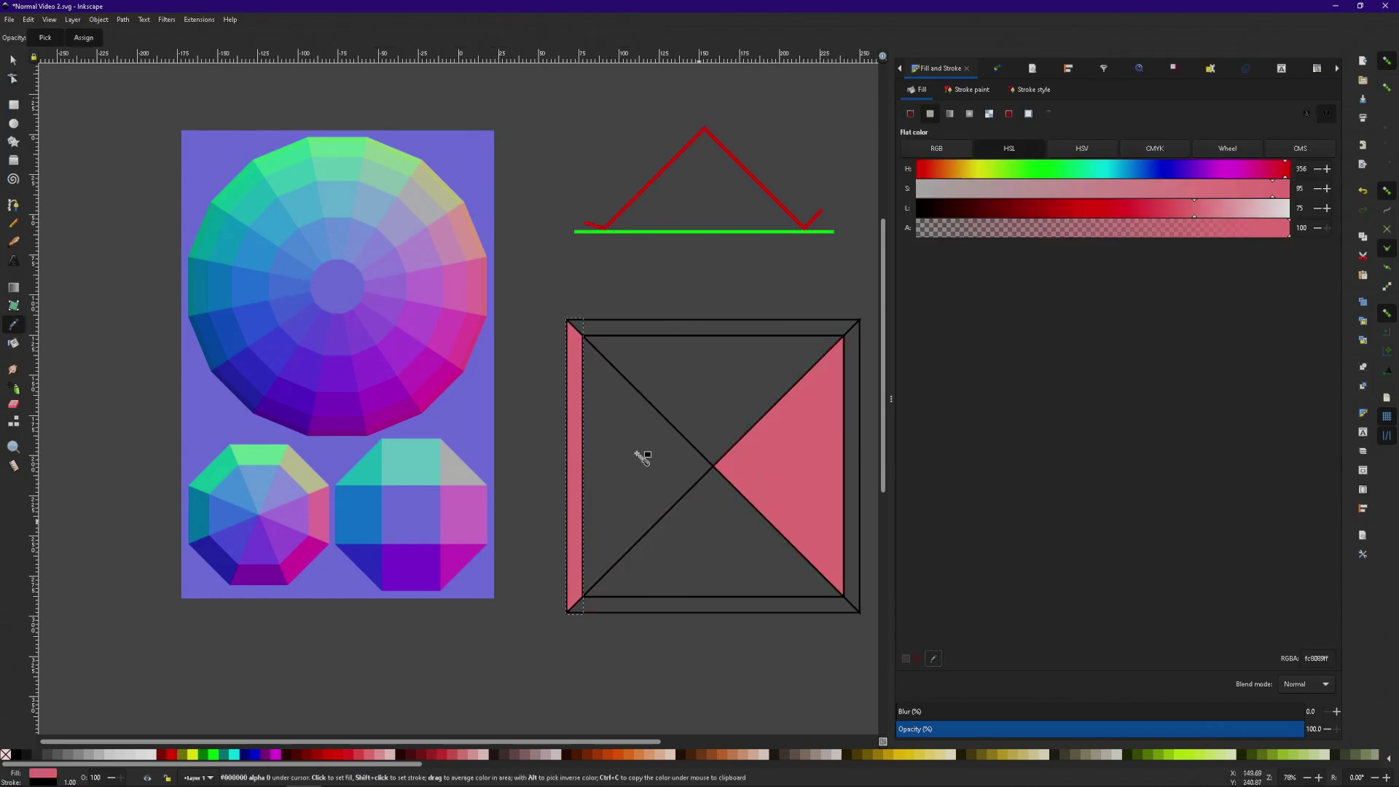
click(431, 289)
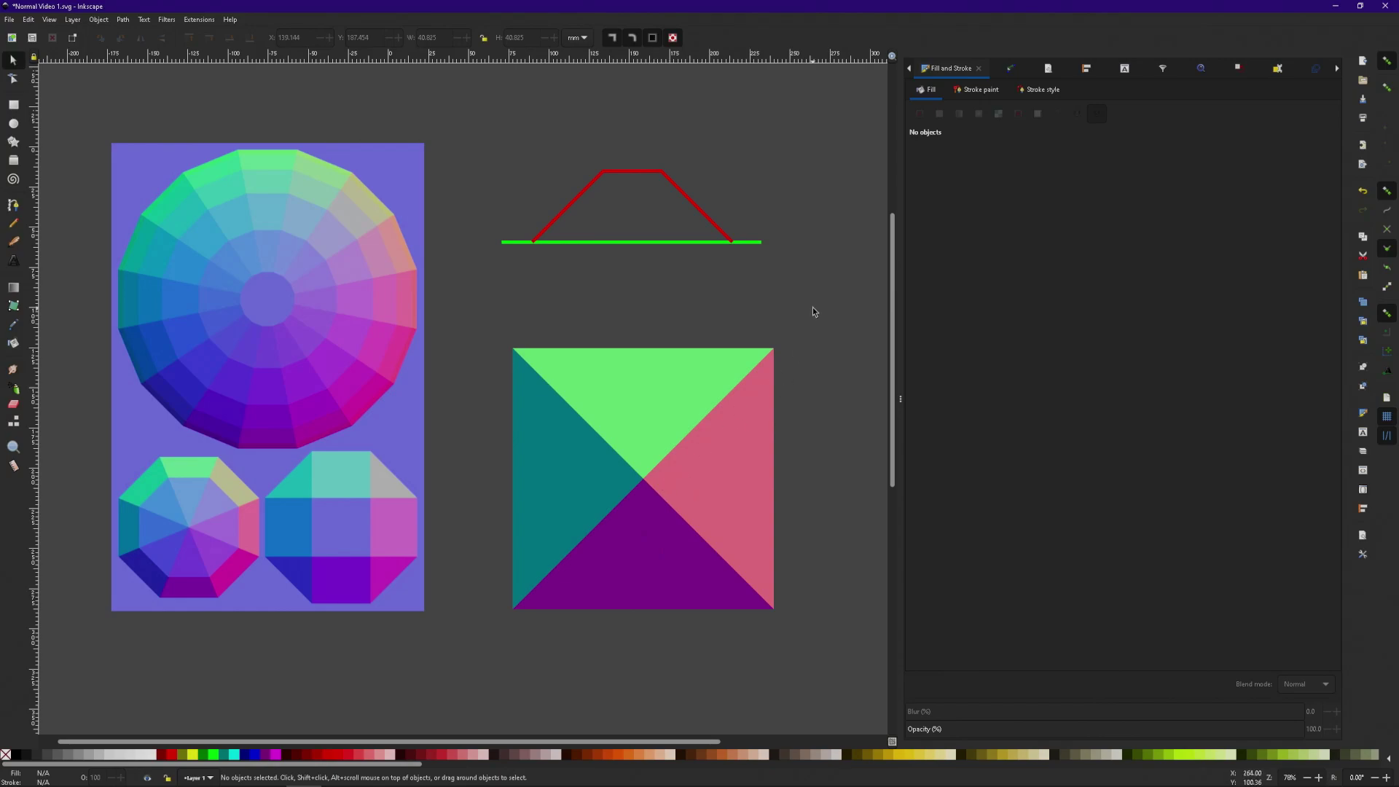
- Draw a 66 mm flat blue-violet square and place it at the centre of the four-coloured pyramid
click(13, 104)
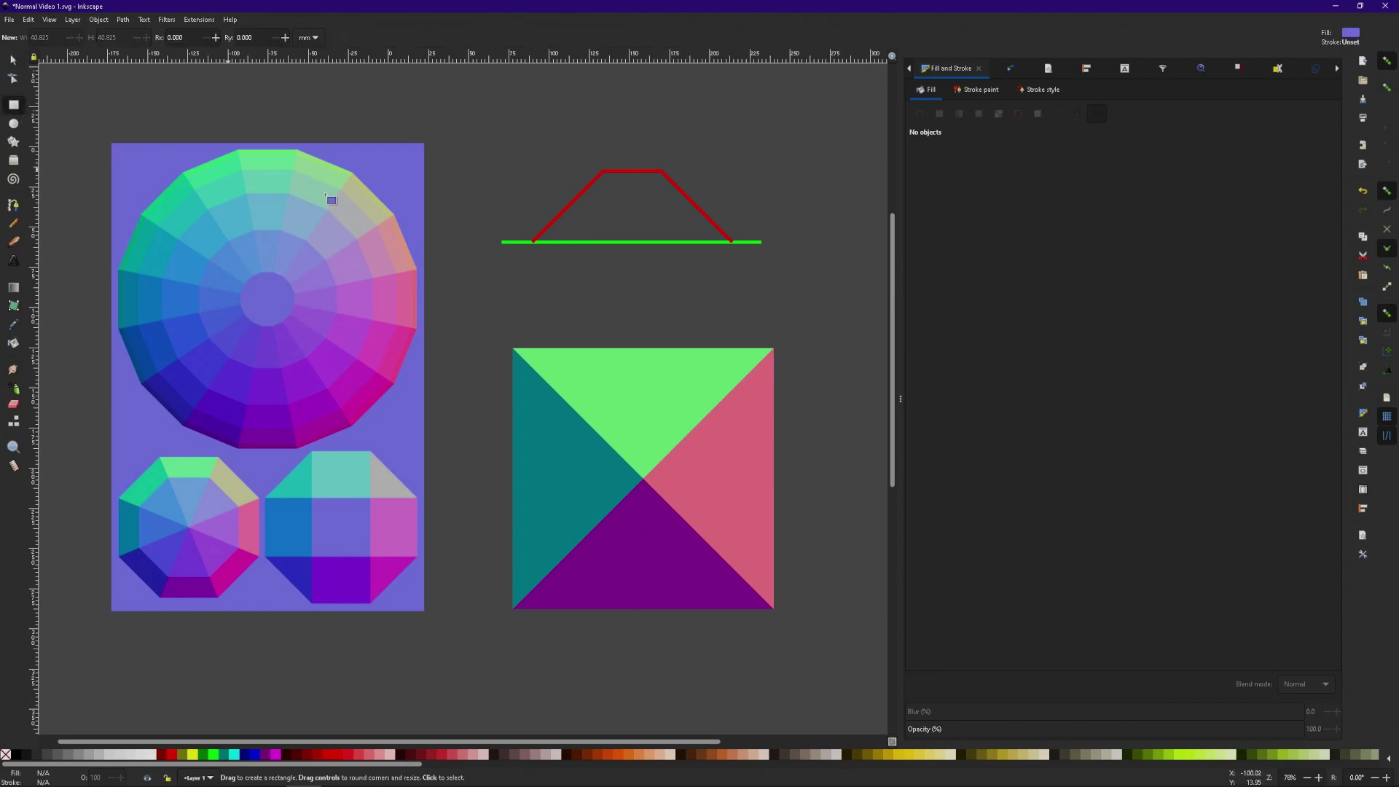
drag(808, 230, 861, 290)
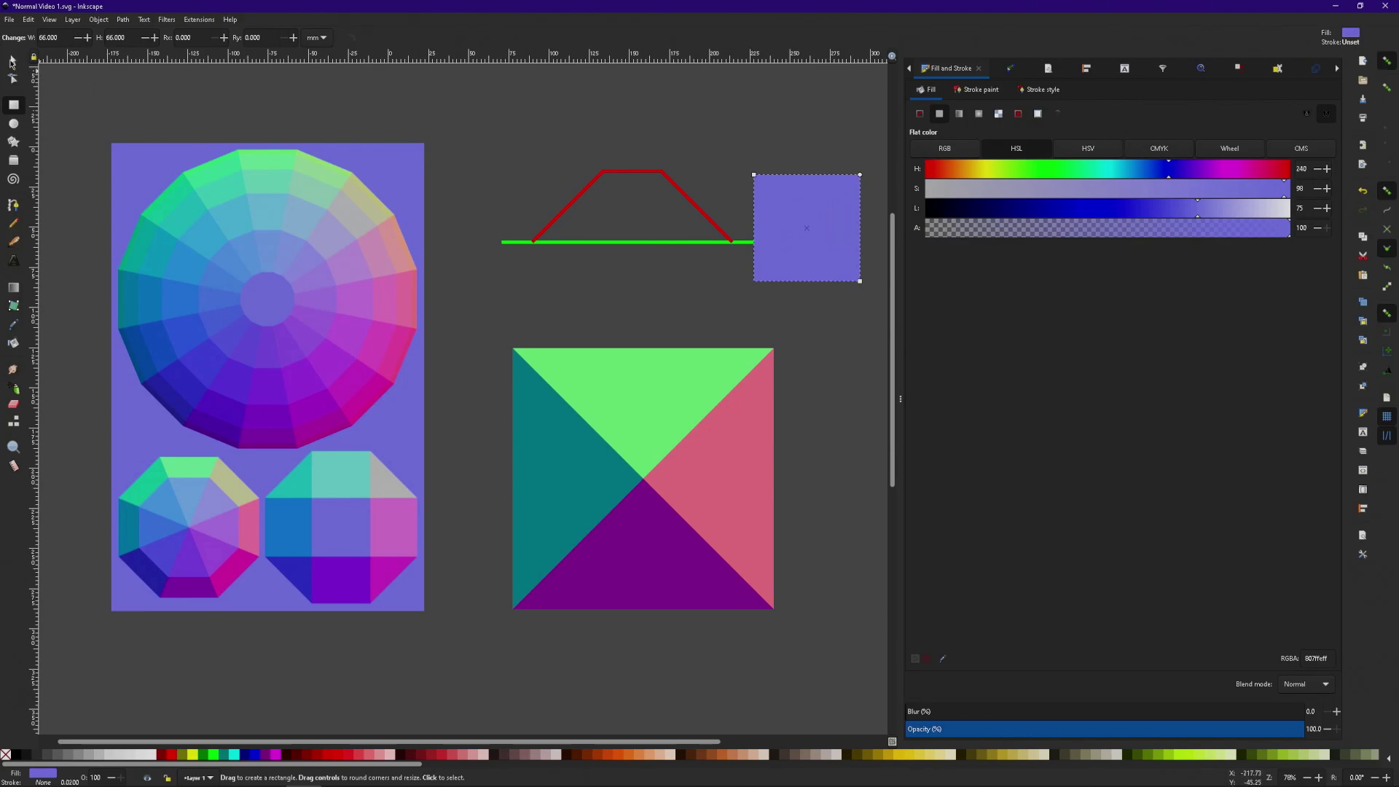
click(13, 60)
mouse_move(840, 239)
mouse_down()
mouse_move(659, 490)
mouse_move(671, 488)
mouse_up()
drag(670, 484, 668, 484)
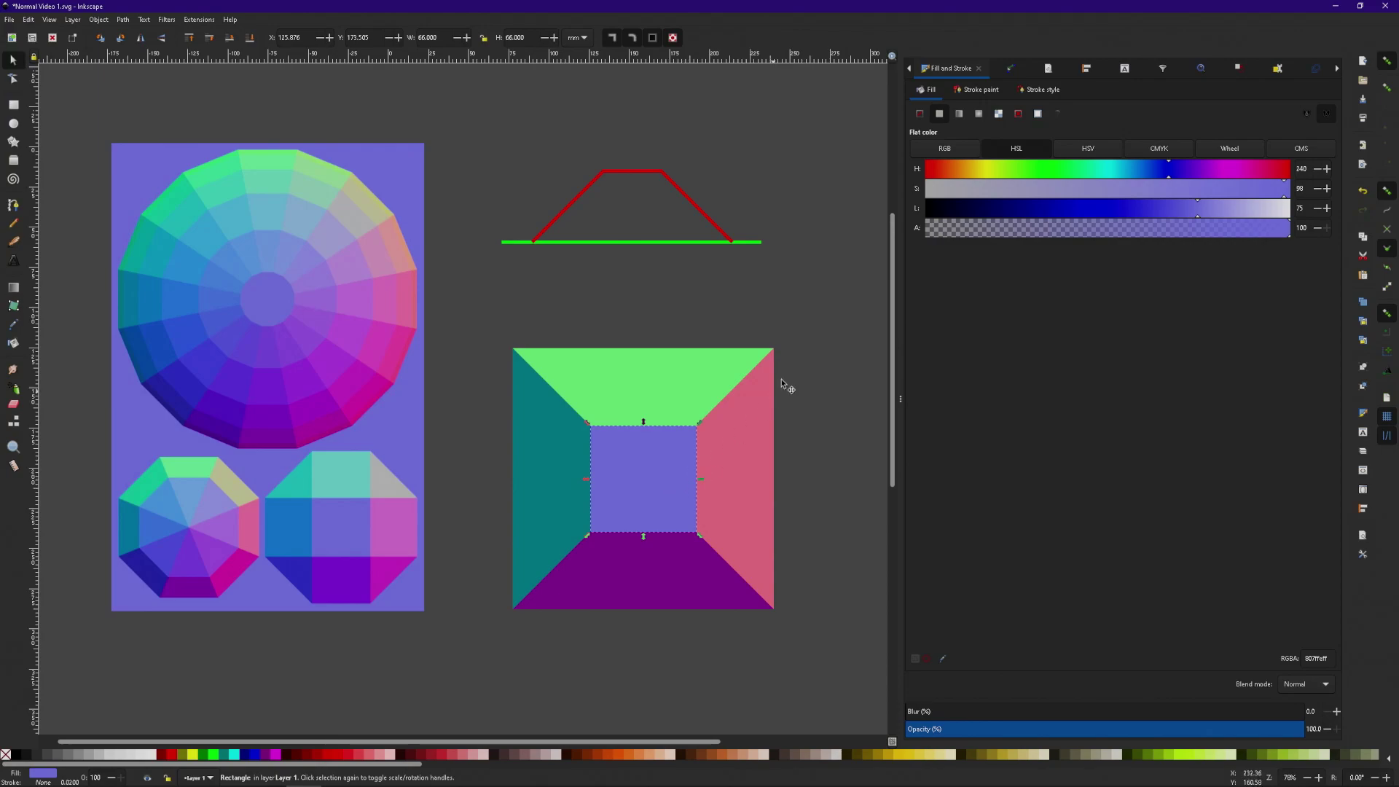
click(773, 316)
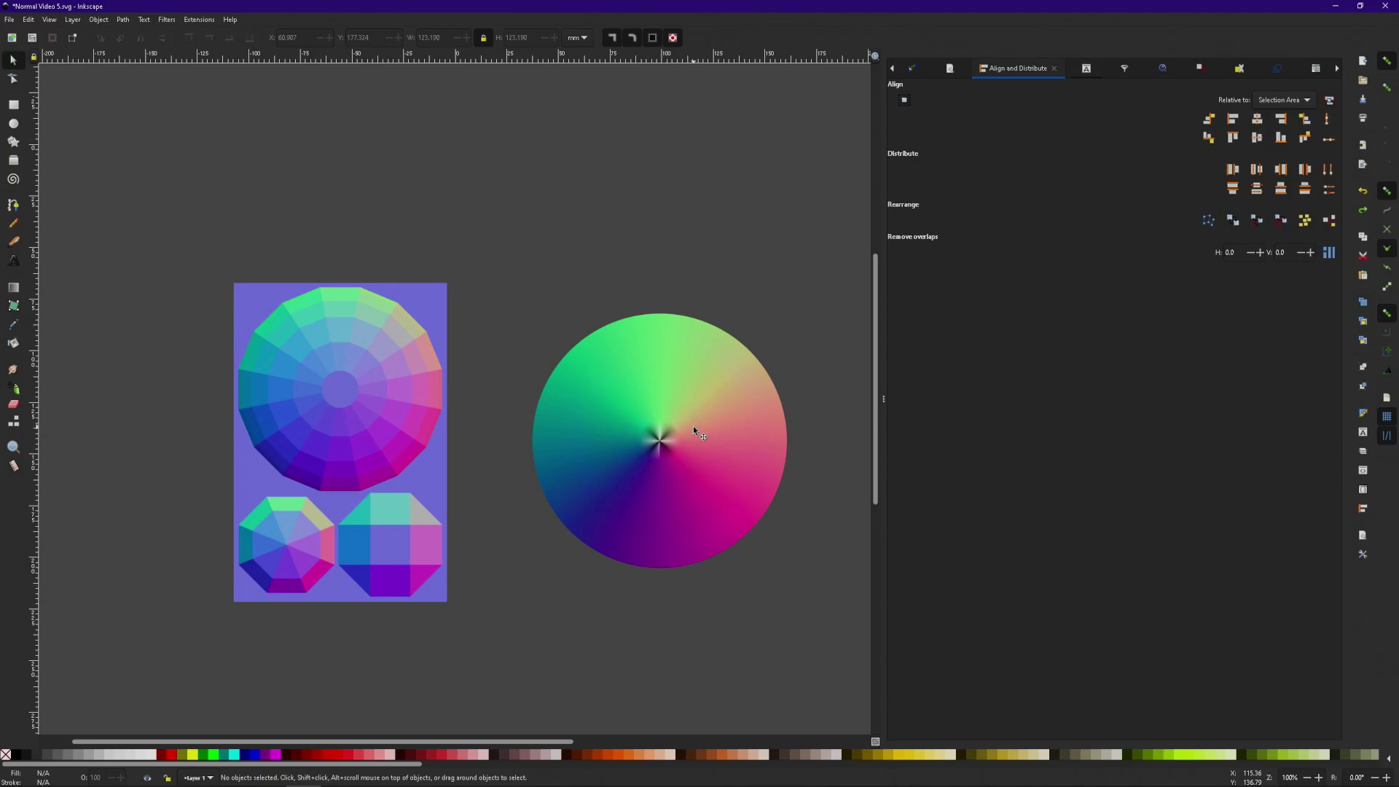
- Draw a flat blue-violet circle, place it over the gradient disc and enlarge it to about 118.5 mm, leaving a thin coloured rim
click(658, 440)
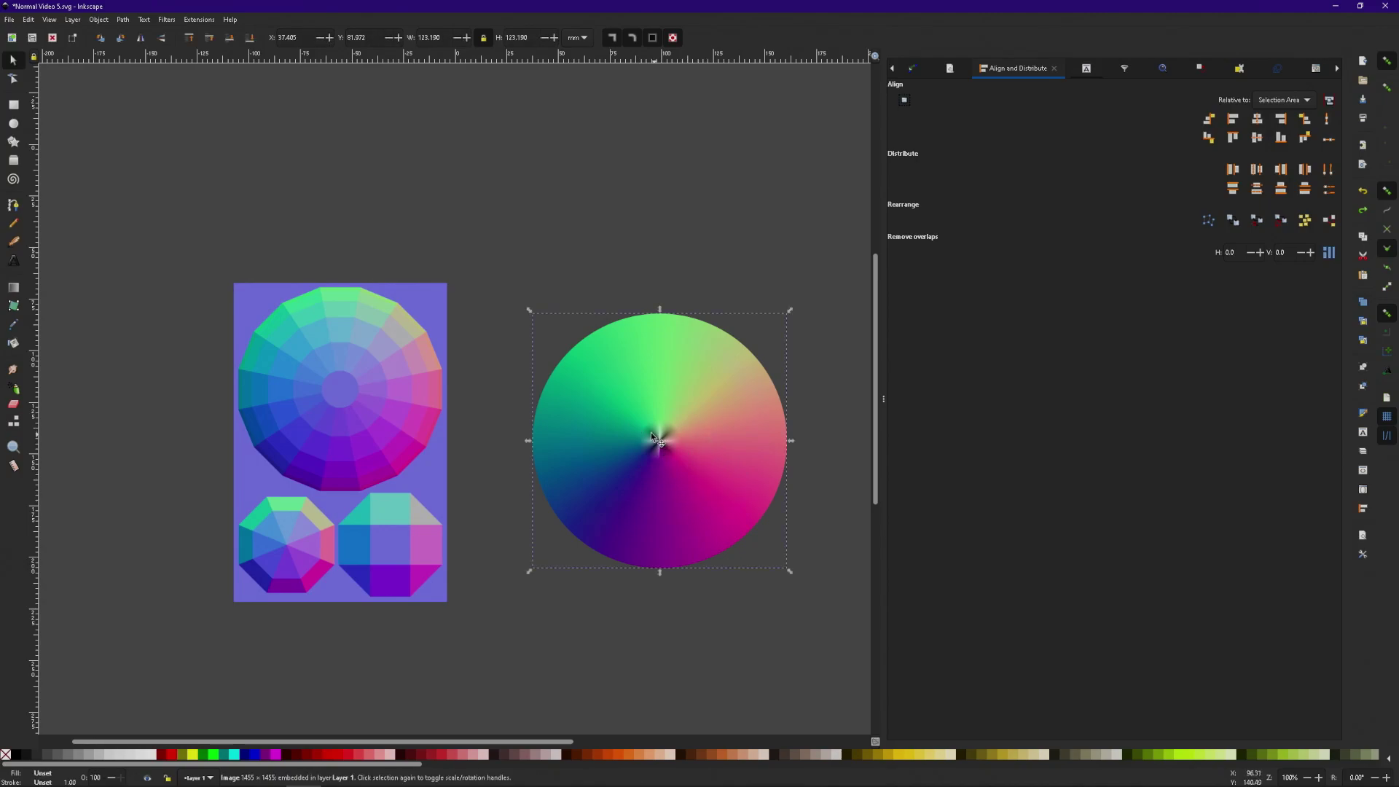
click(13, 125)
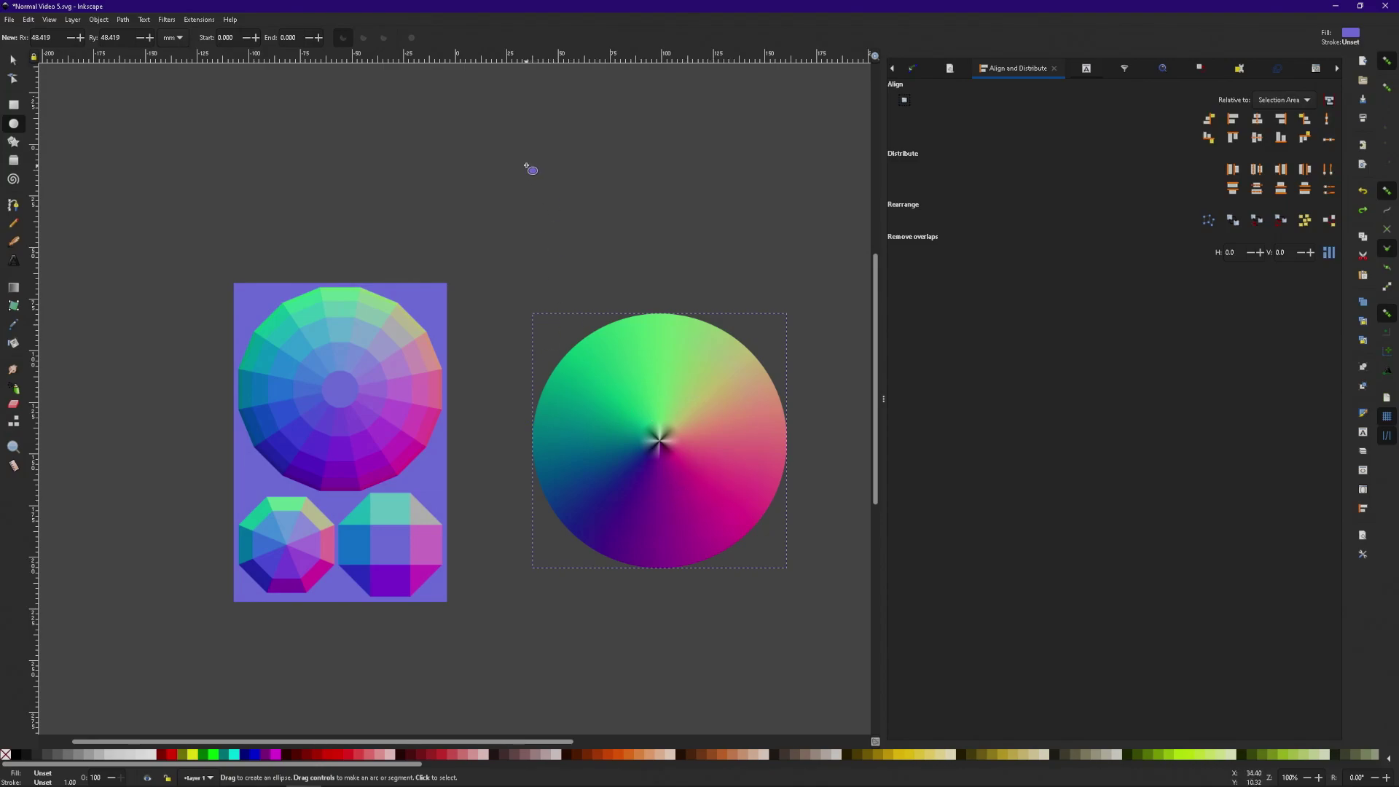
drag(527, 150, 624, 256)
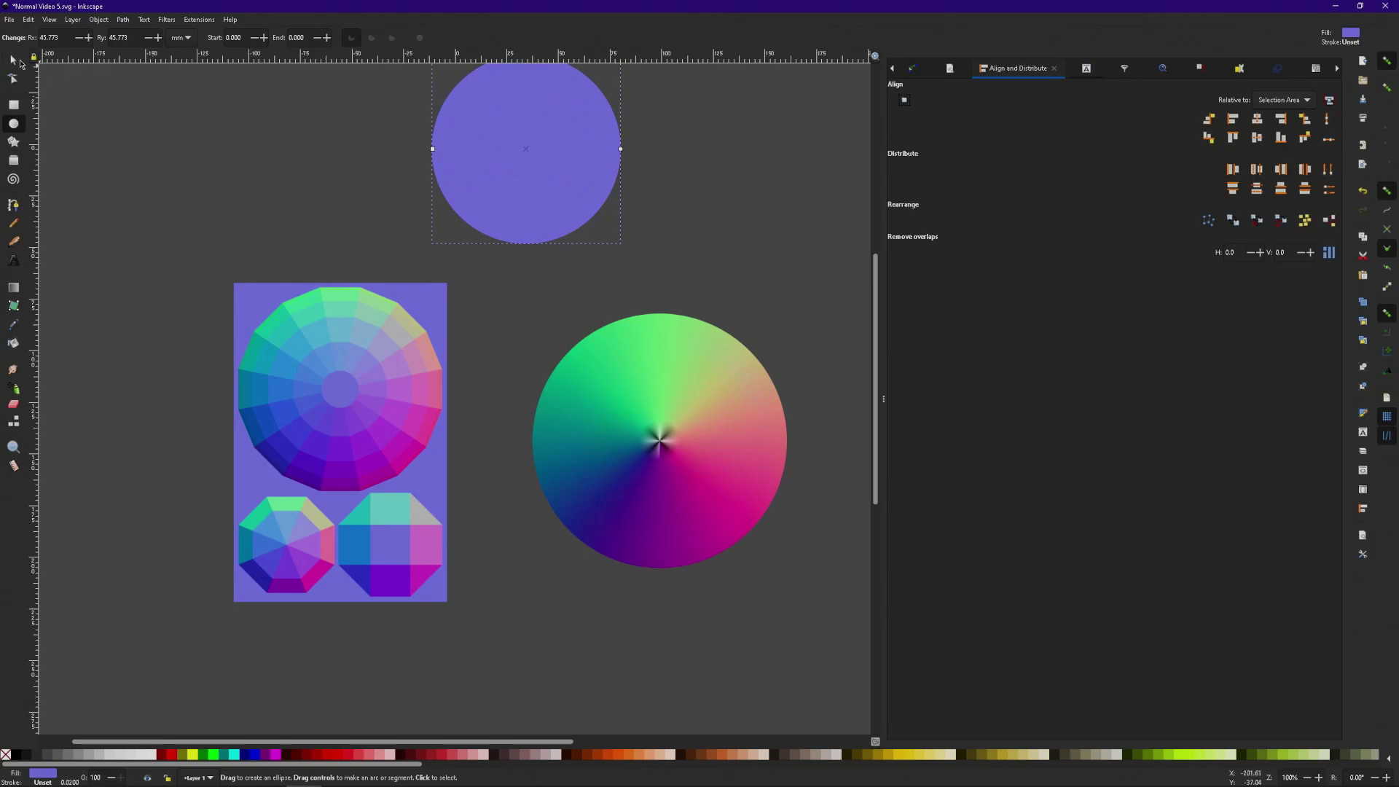
click(14, 59)
drag(478, 147, 597, 422)
drag(739, 517, 785, 600)
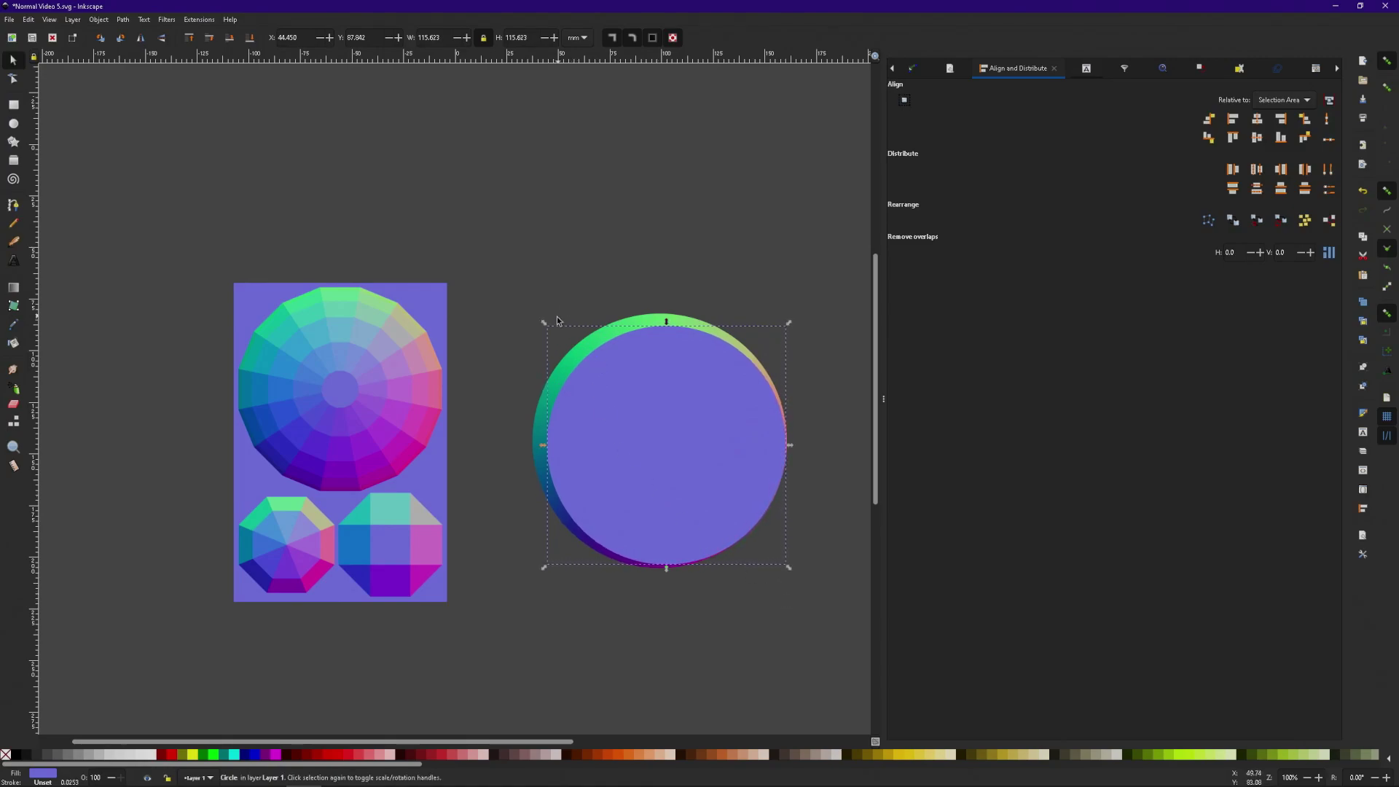
drag(543, 322, 537, 319)
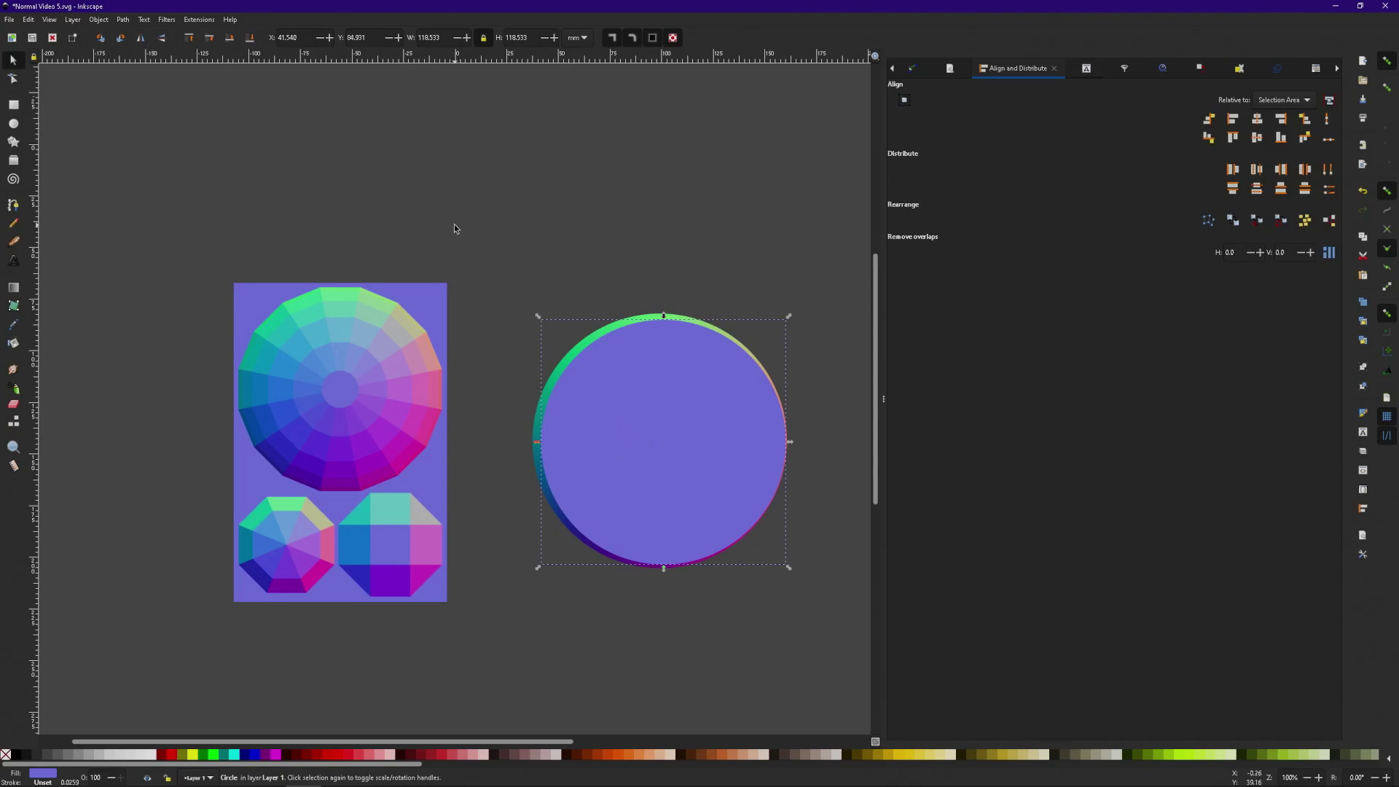
- Centre the blue-violet circle and the gradient disc on each other horizontally and vertically
drag(454, 225, 841, 649)
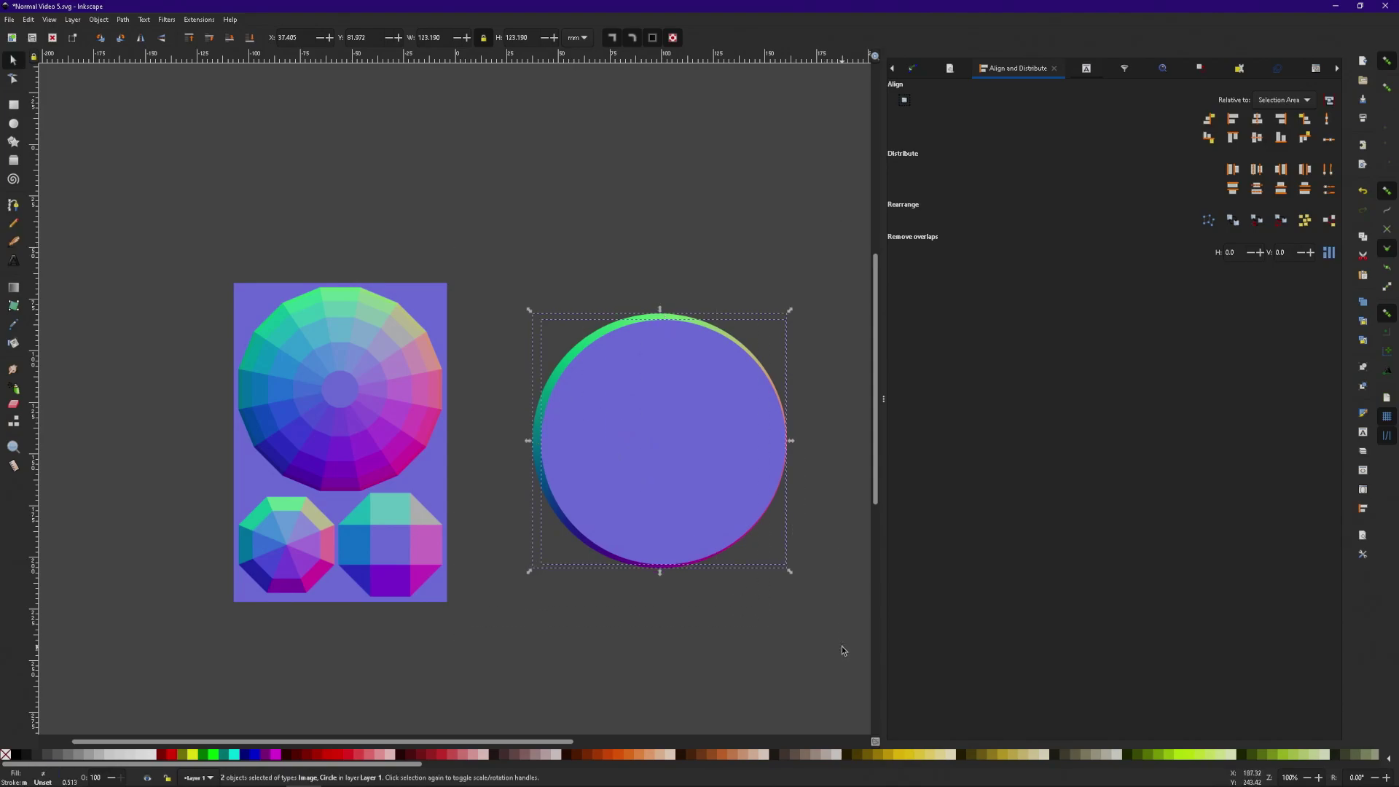
click(1260, 121)
click(1257, 138)
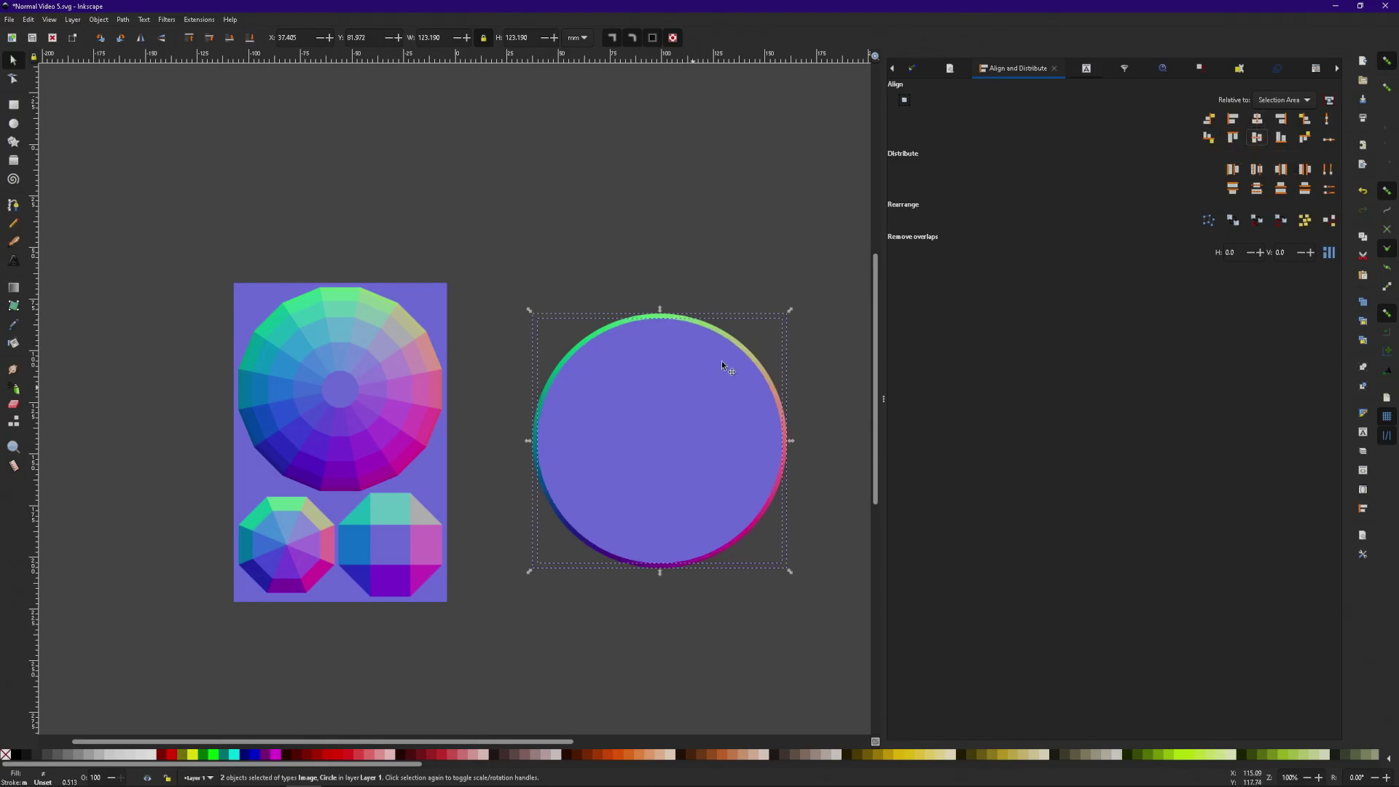
click(743, 599)
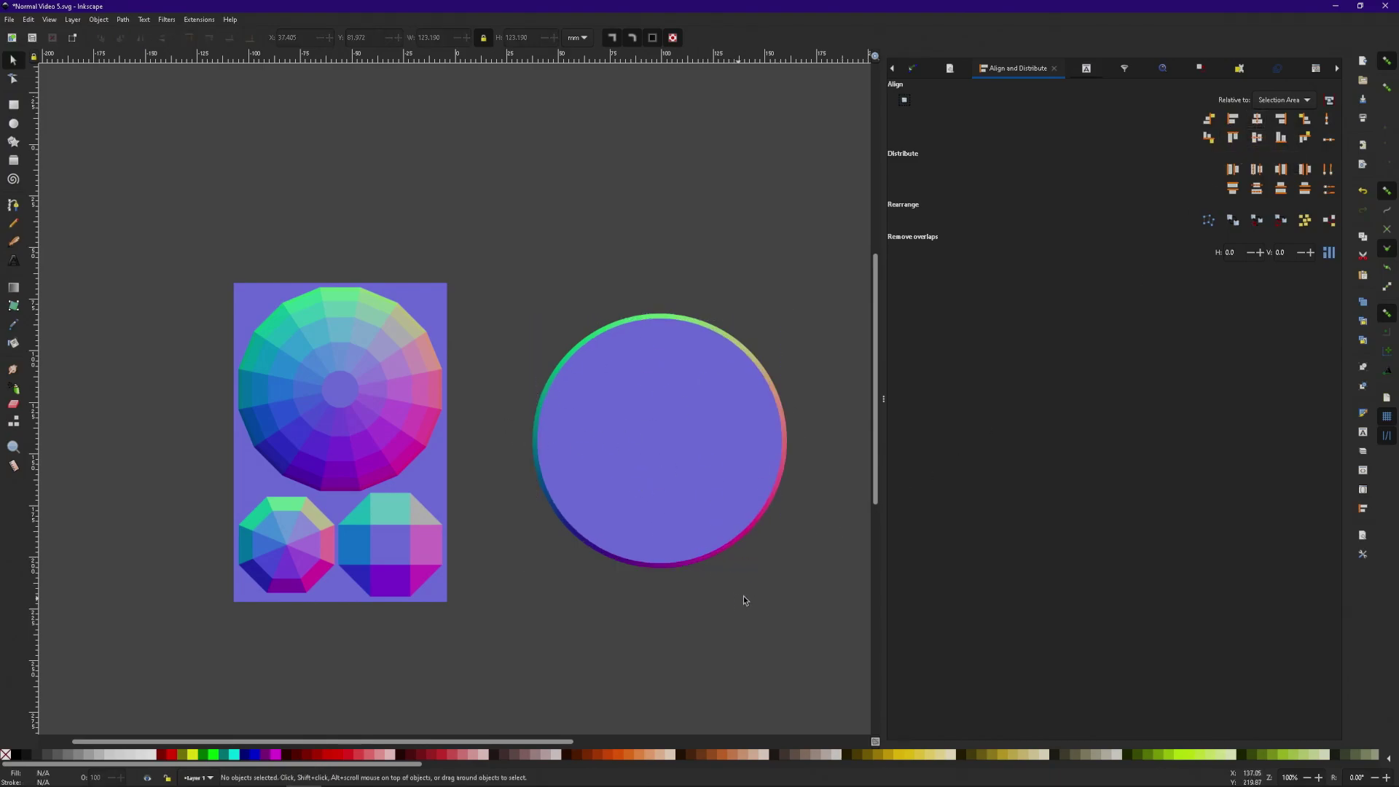
- Duplicate the gradient disc, shrink the copy to about 99 mm and place it in the middle of the blue-violet circle
ctrl+scroll(741, 571, up, 4)
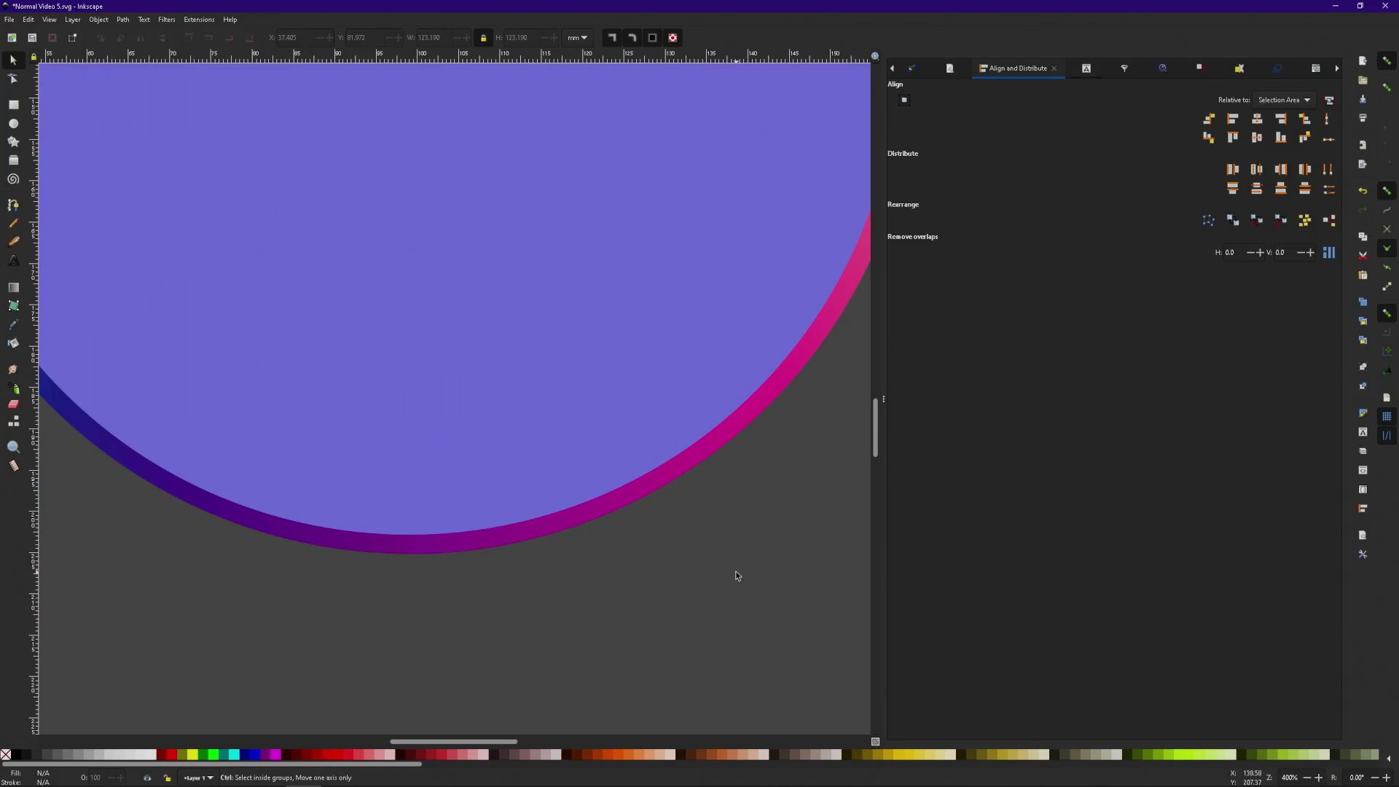
click(662, 484)
ctrl+scroll(729, 569, down, 6)
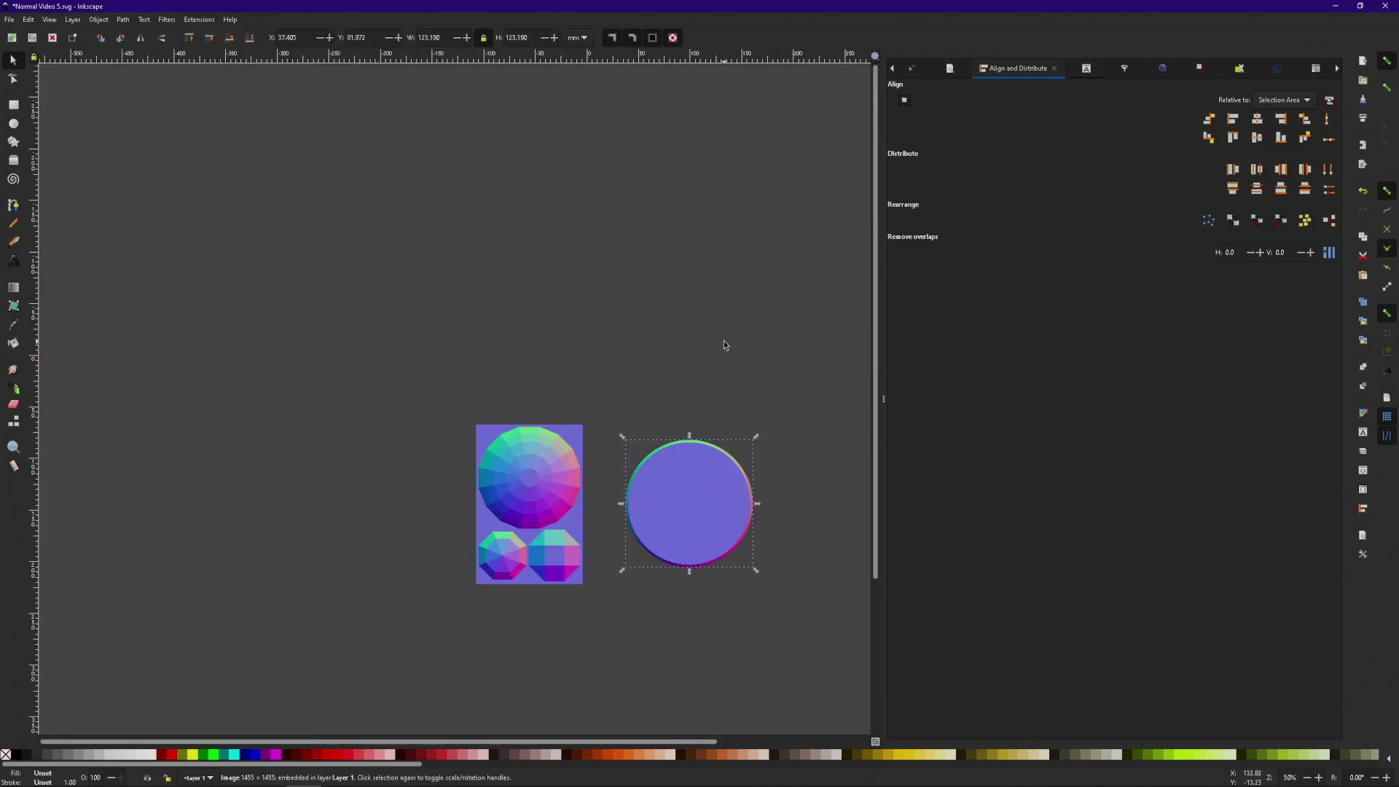
key(ctrl+v)
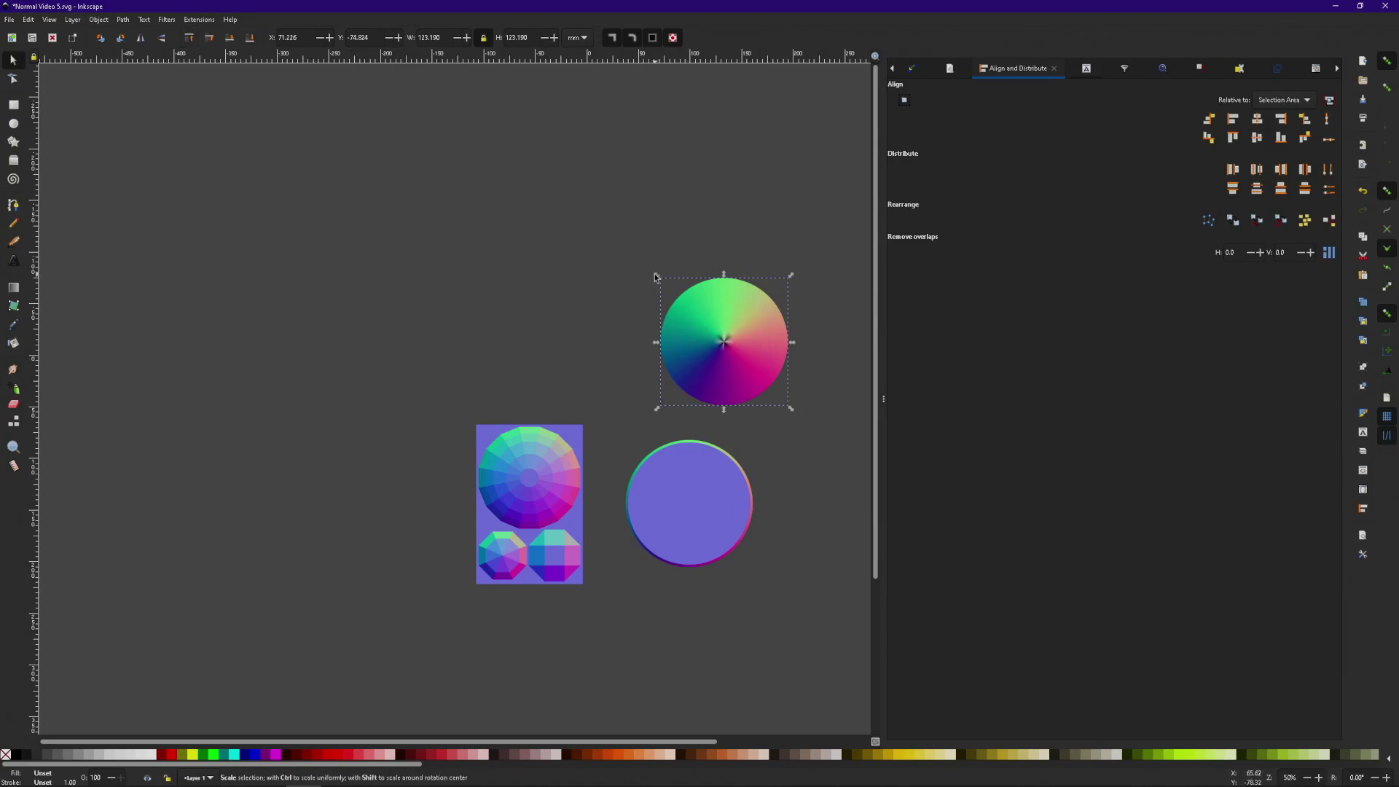
drag(658, 276, 684, 310)
drag(756, 402, 725, 506)
scroll(733, 512, up, 2)
scroll(755, 517, up, 1)
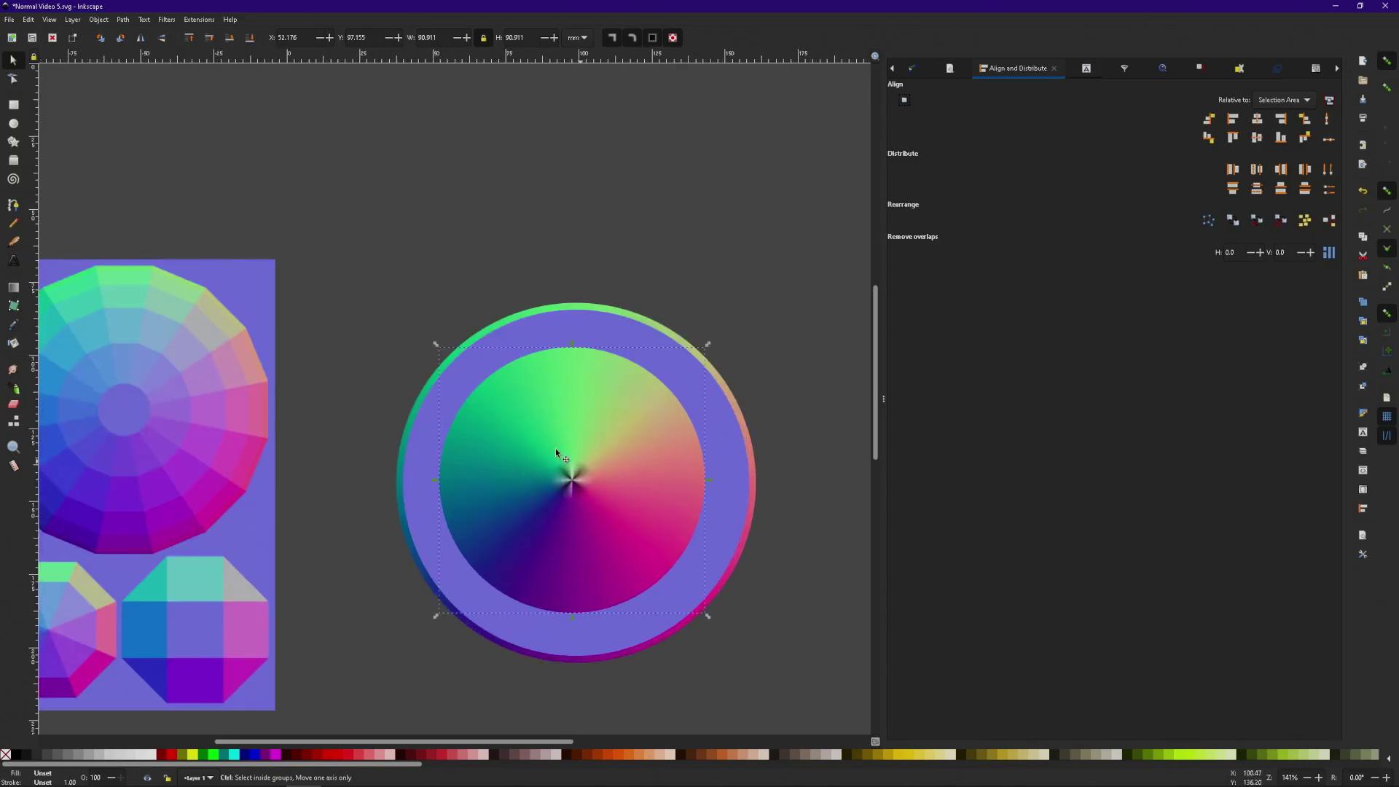
drag(708, 618, 732, 650)
drag(617, 532, 614, 526)
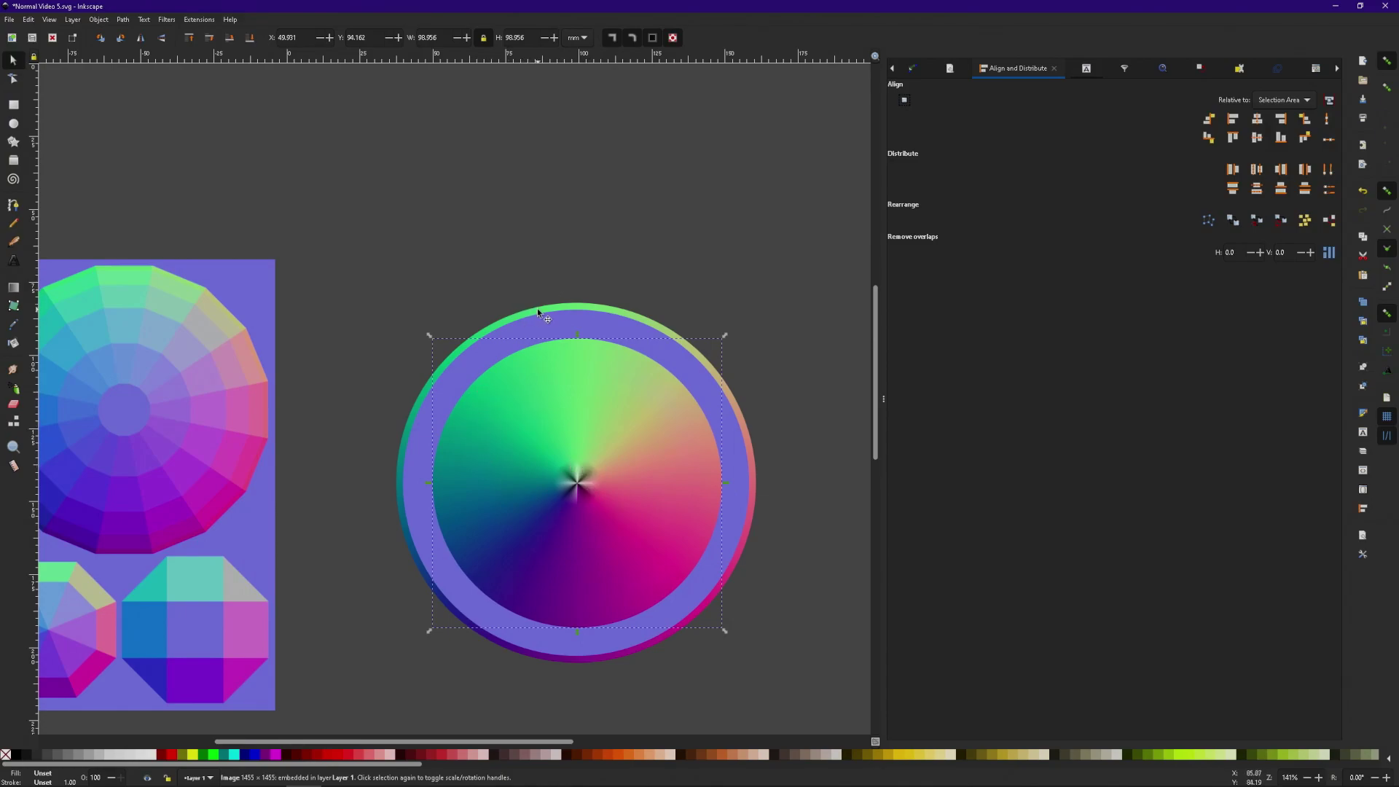
- Flip the smaller gradient disc horizontally and vertically, and align its centre with the blue-violet circle
click(140, 37)
click(162, 38)
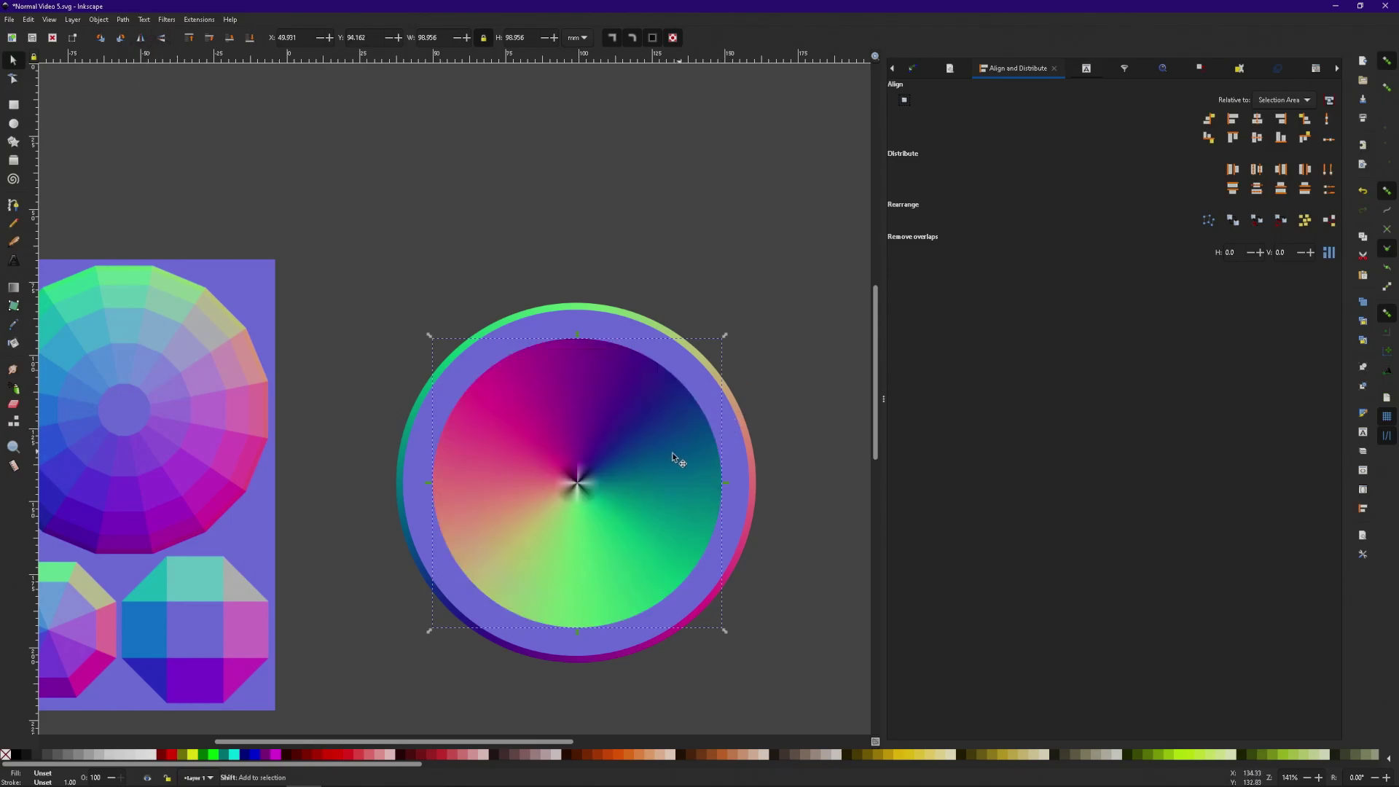
shift+click(723, 449)
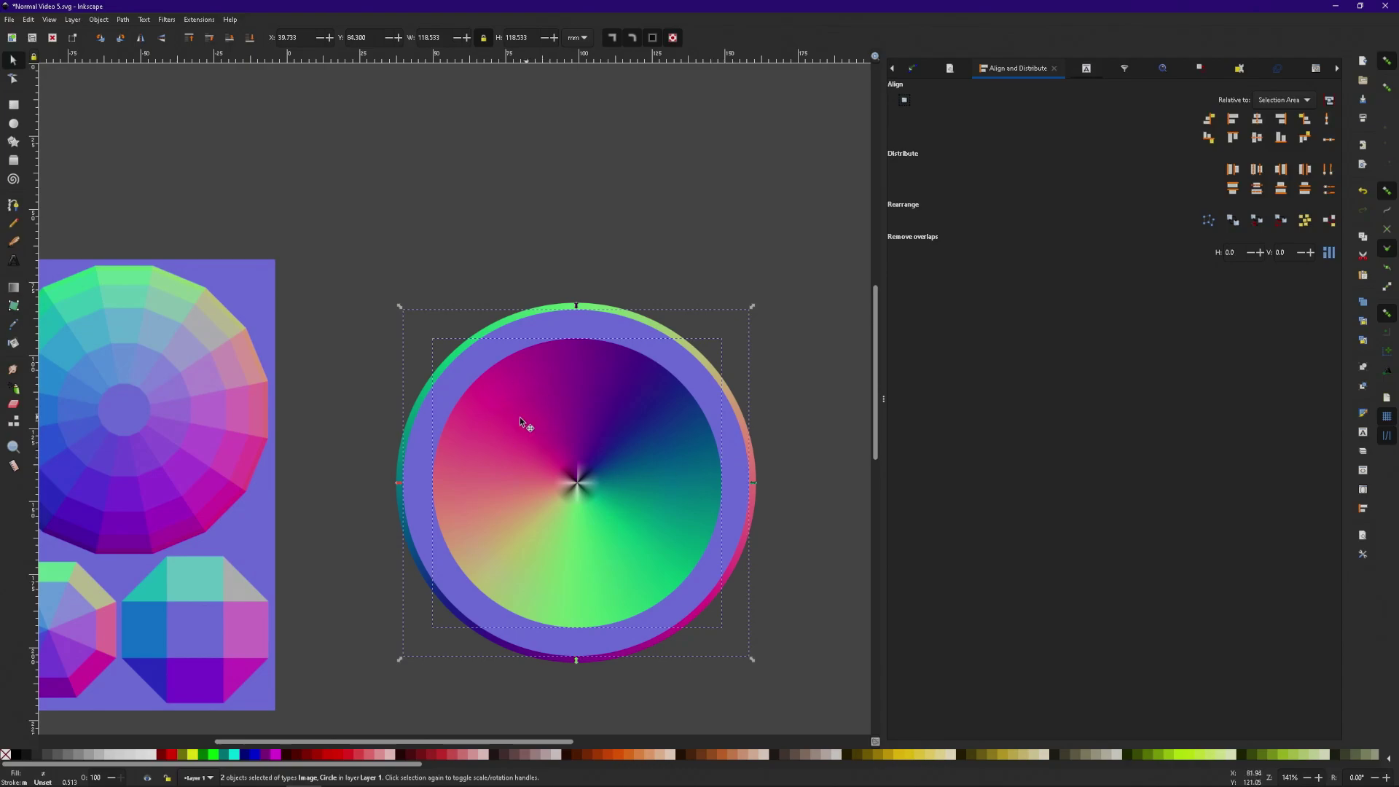
click(1258, 139)
click(1258, 138)
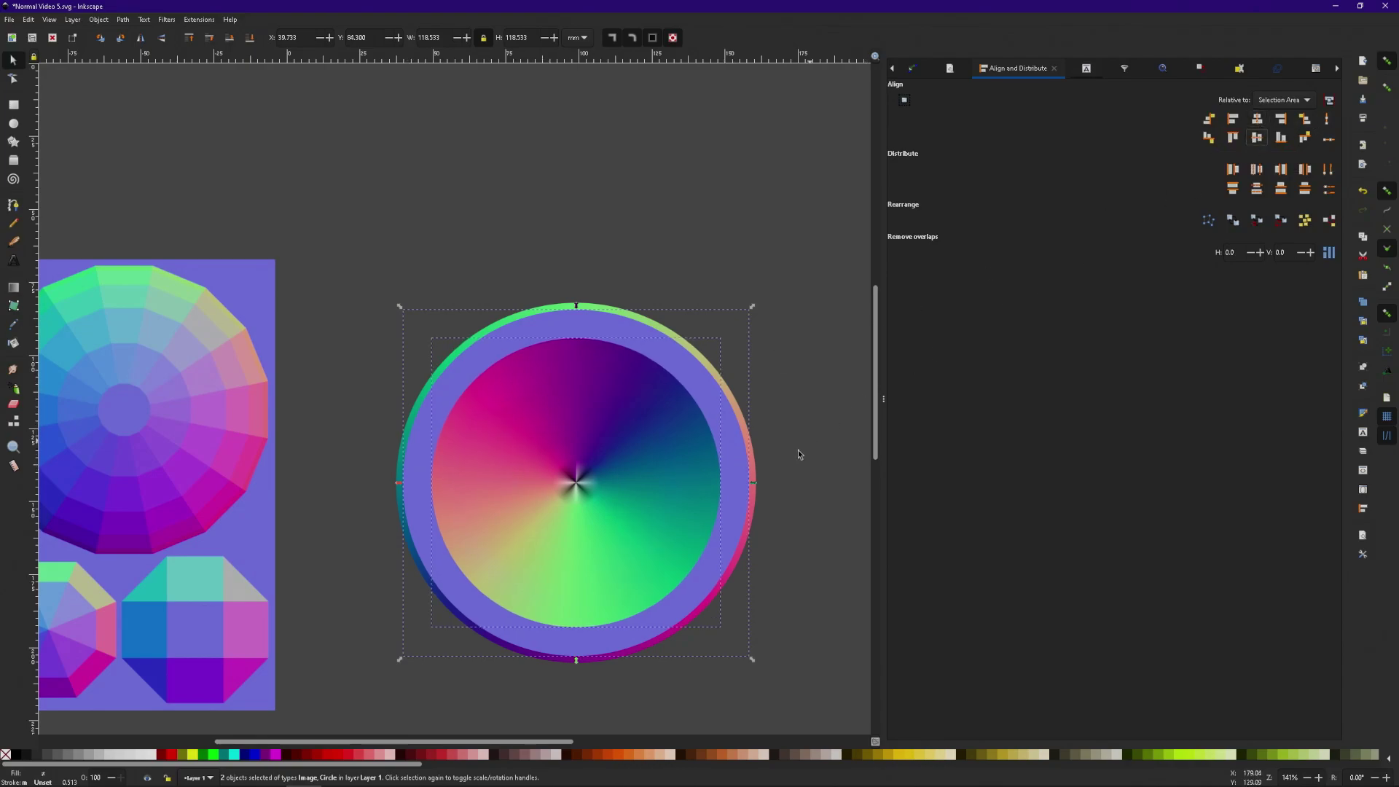
click(819, 415)
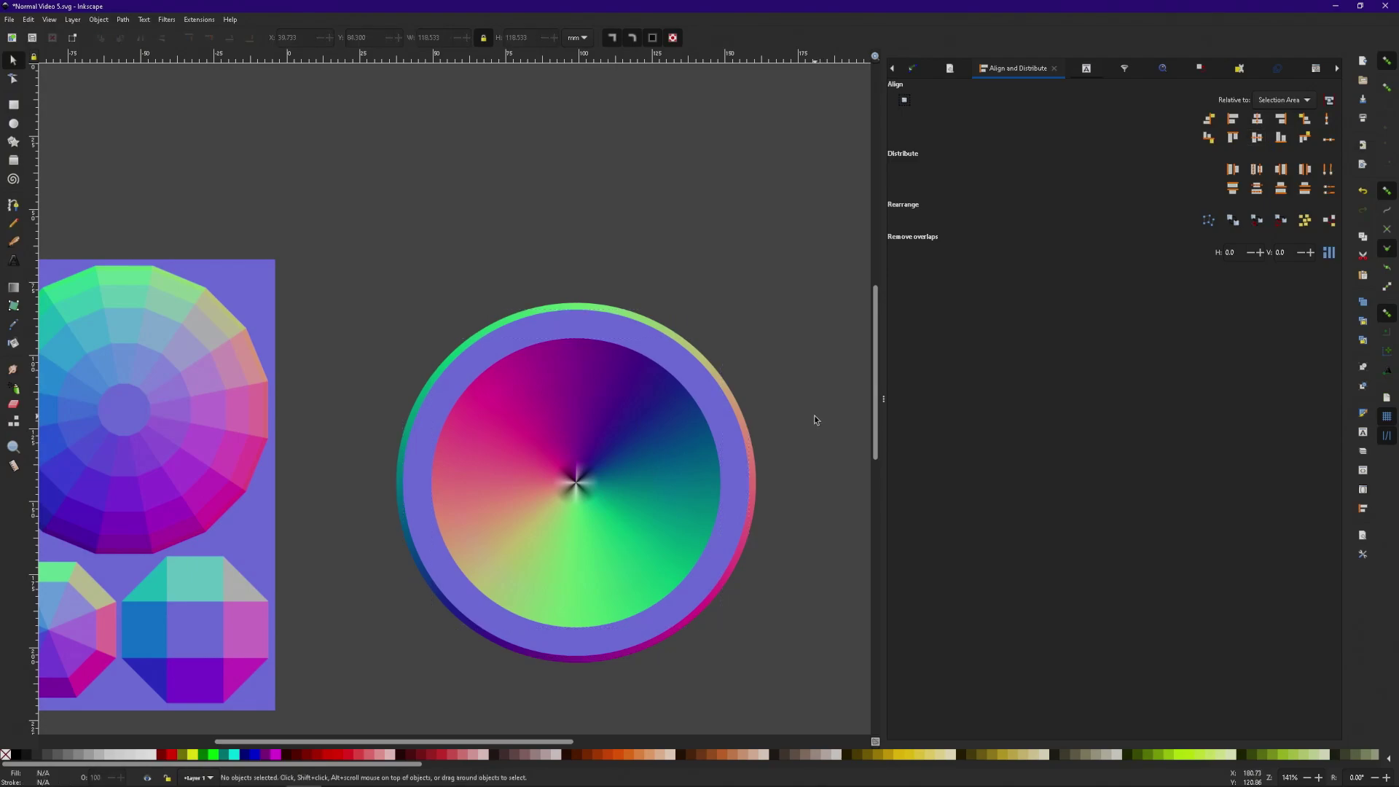
- Draw a second blue-violet circle, place it over the flipped gradient disc and enlarge it to about 93 mm
scroll(817, 415, down, 2)
click(16, 125)
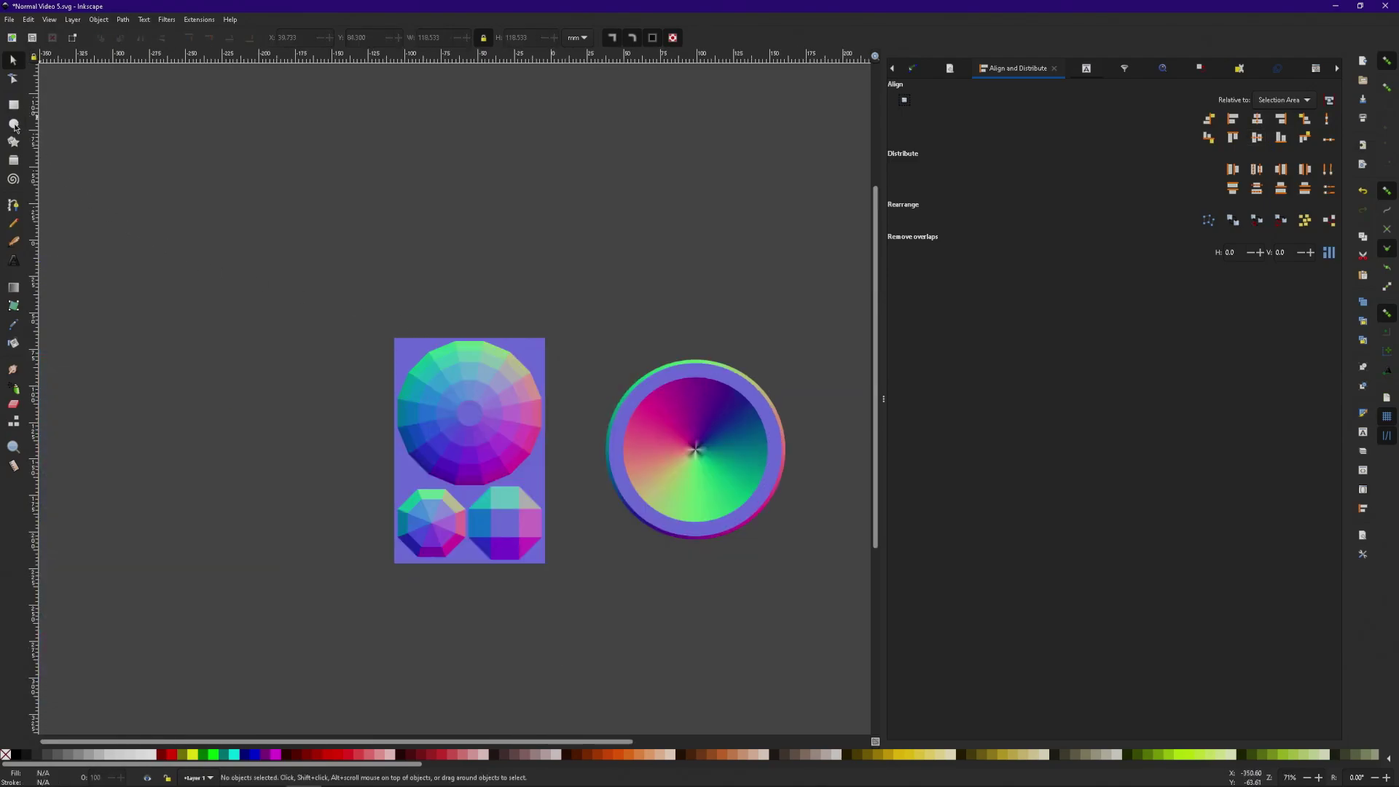
drag(633, 189, 704, 252)
click(13, 59)
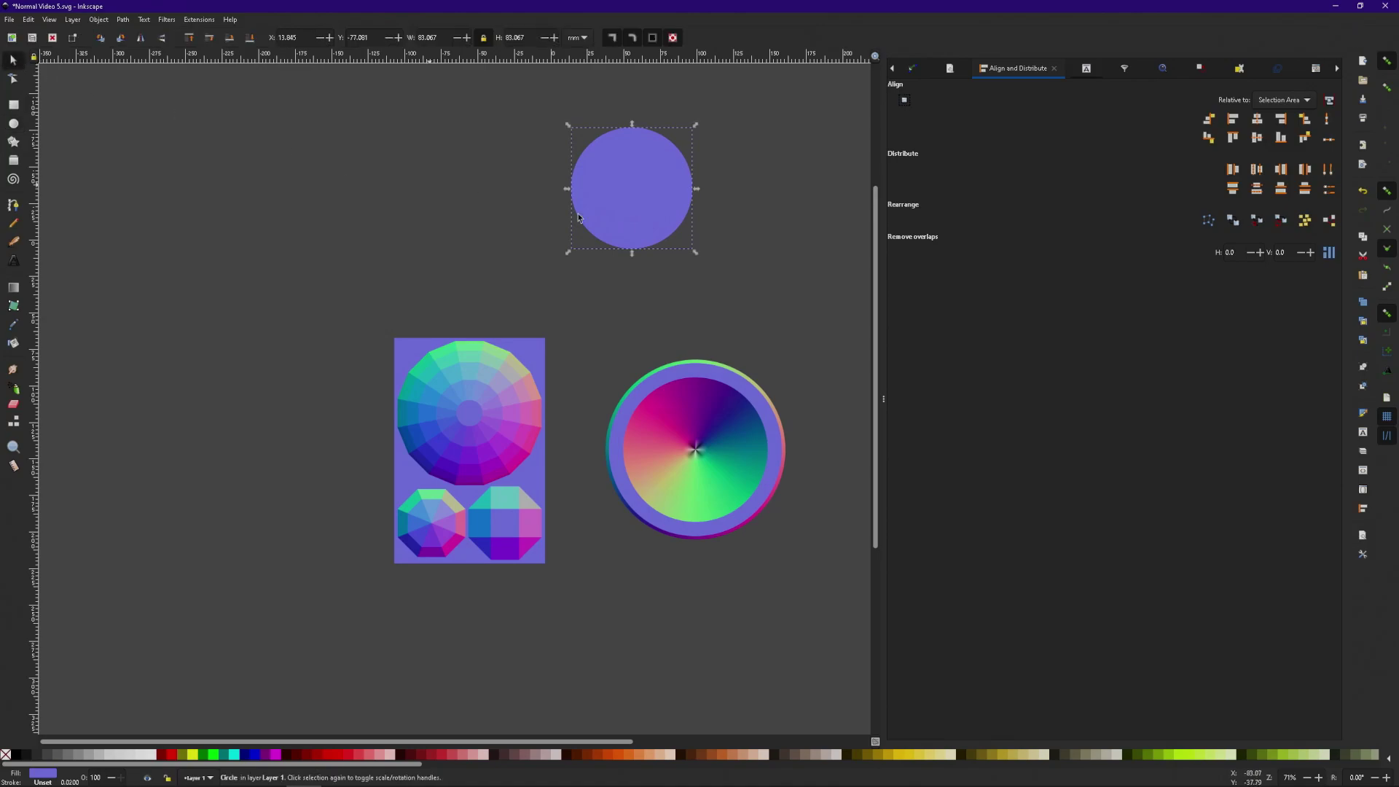
drag(650, 205, 714, 470)
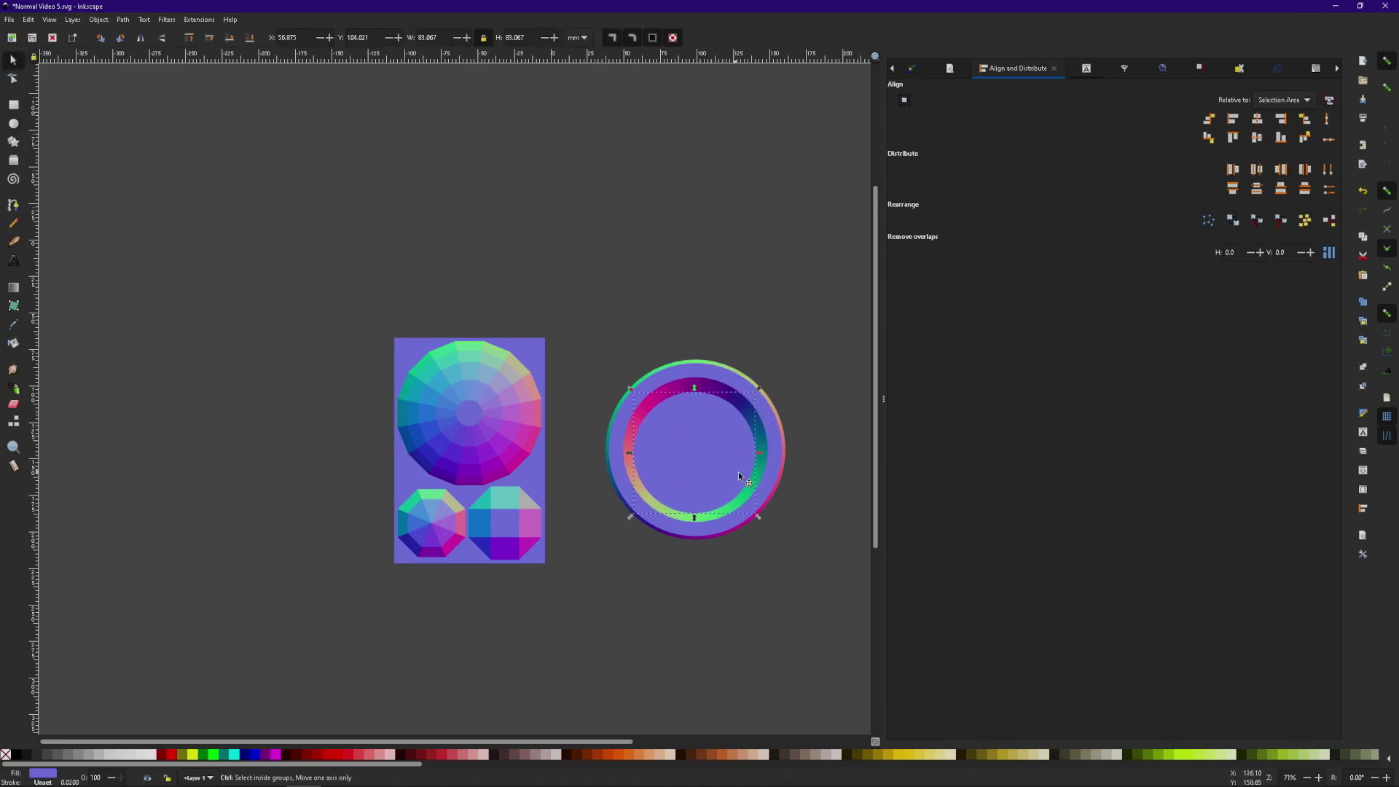
scroll(738, 471, up, 3)
drag(438, 240, 416, 216)
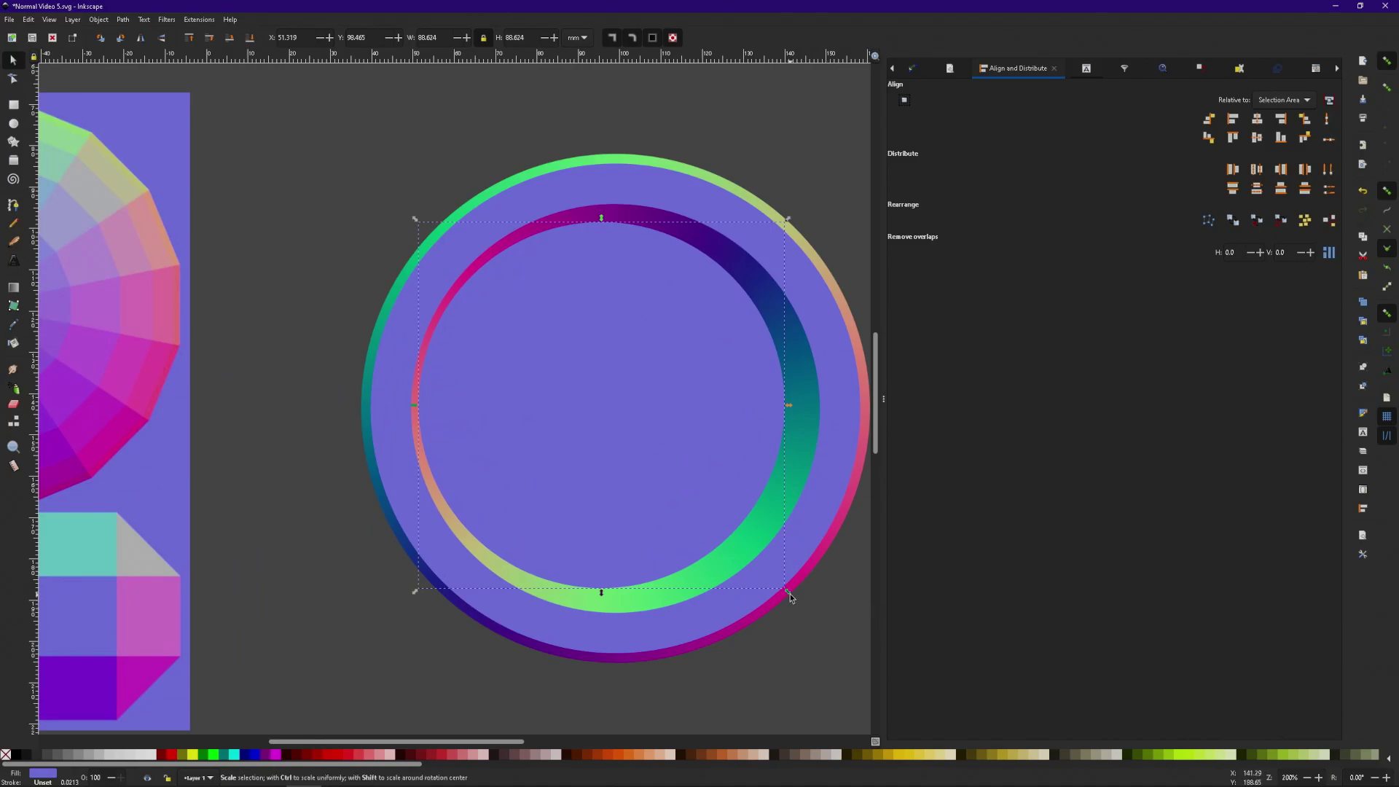
drag(791, 596, 803, 611)
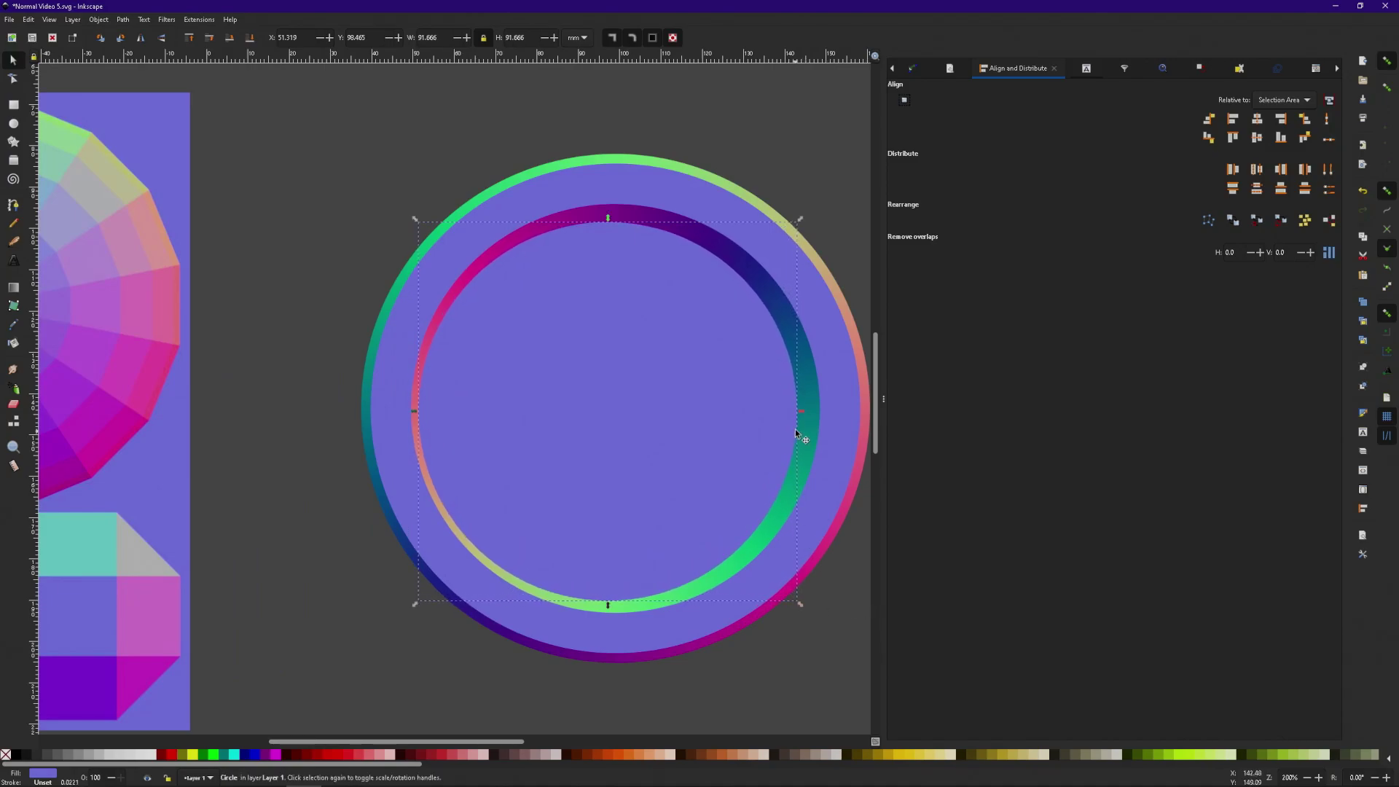
drag(800, 219, 806, 213)
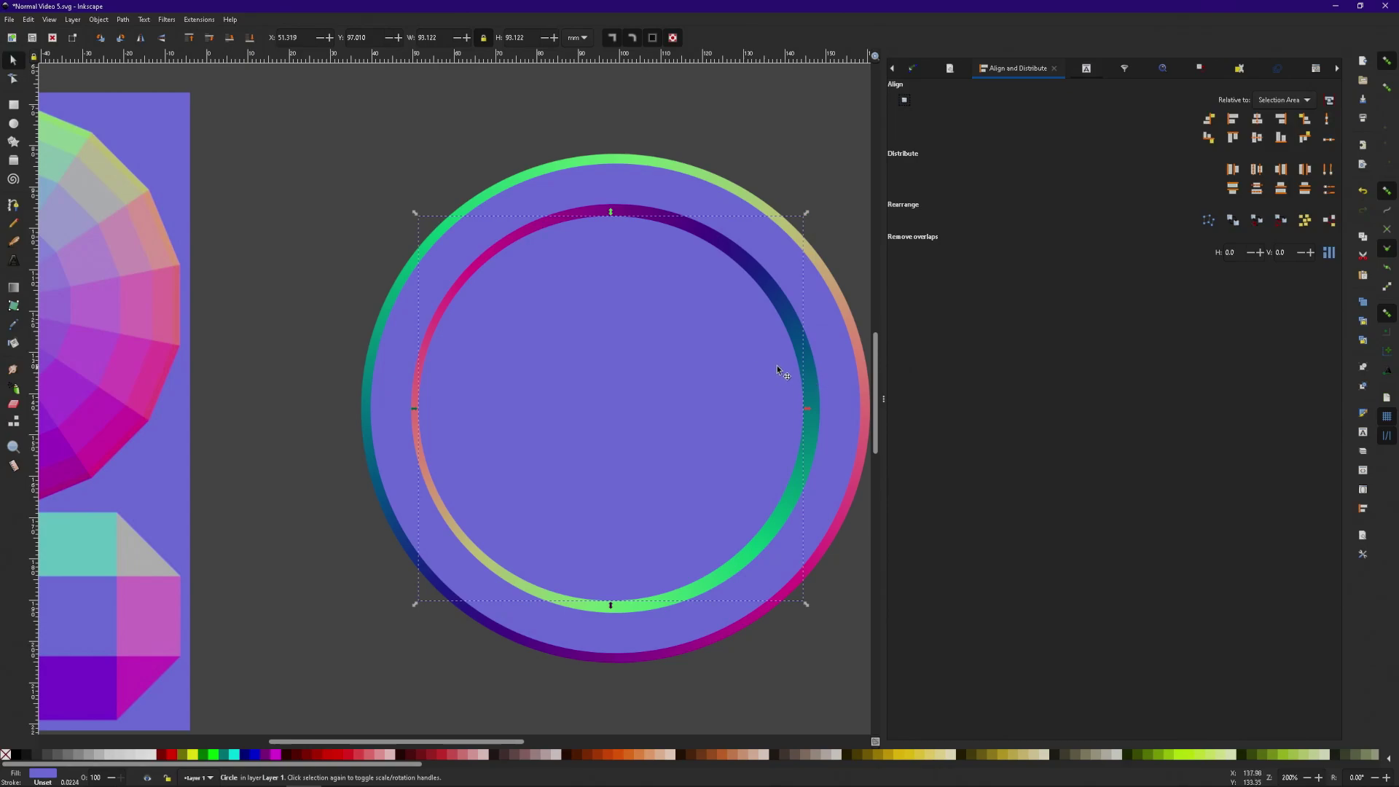
- Centre the inner blue-violet circle on the flipped gradient disc to leave an even coloured ring
key(shift)
shift+click(816, 374)
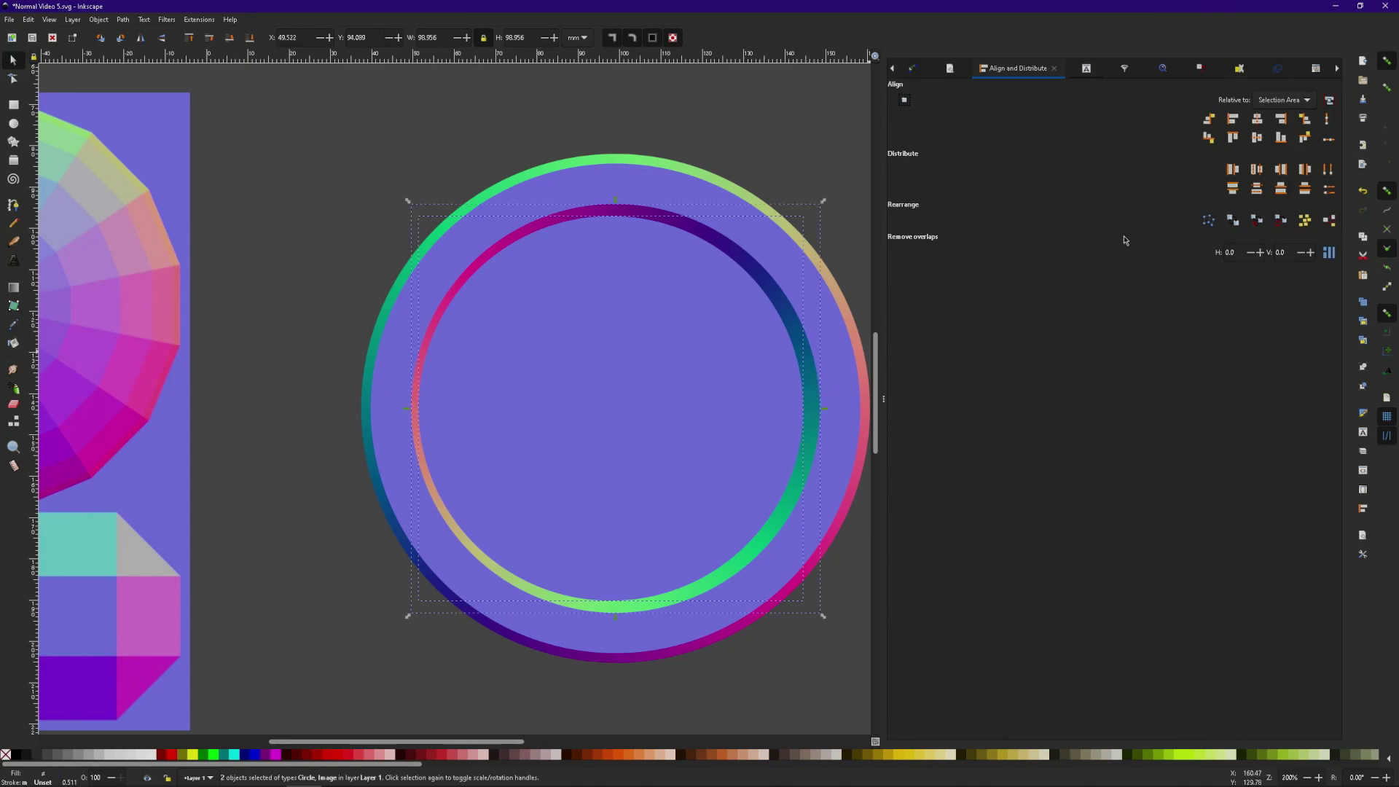
click(1257, 119)
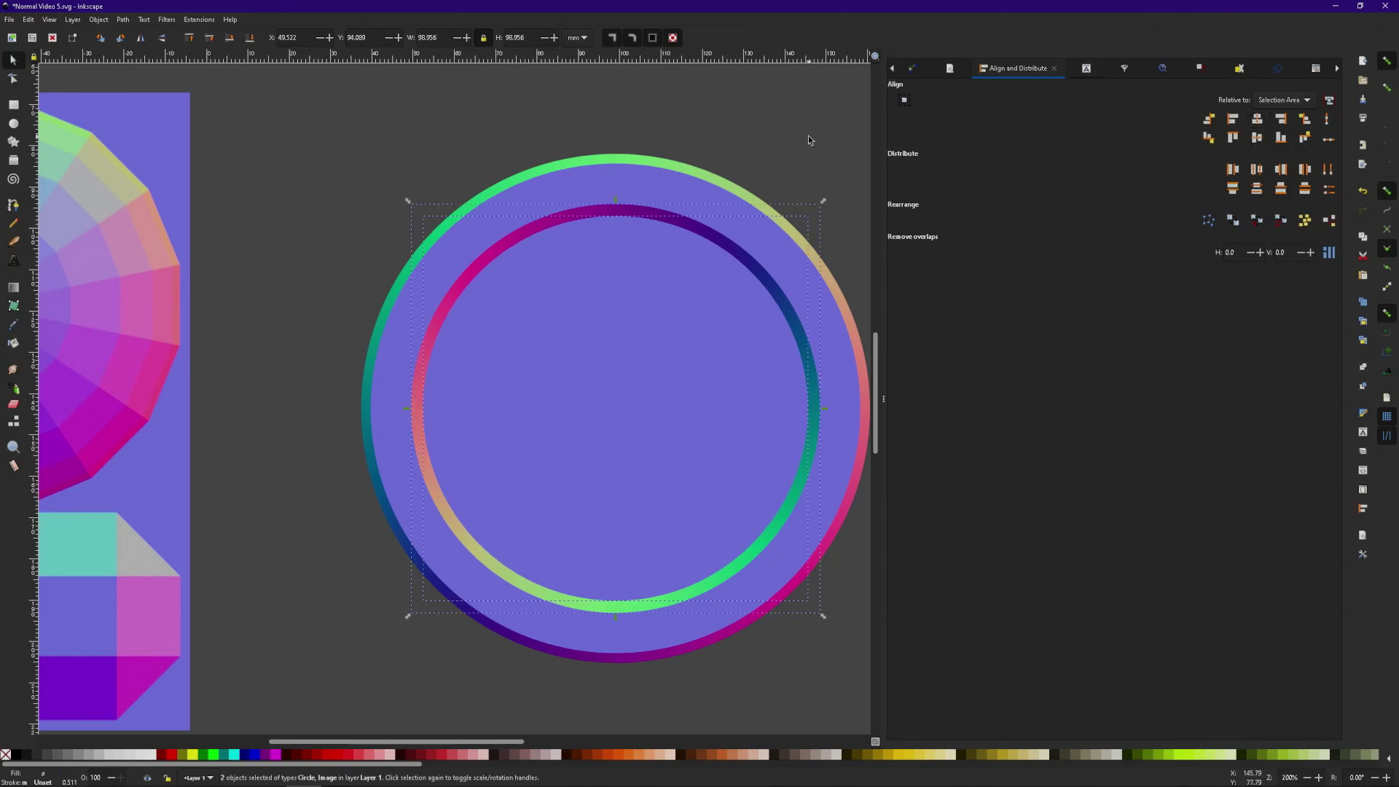
click(835, 236)
scroll(837, 236, down, 4)
scroll(836, 236, right, 2)
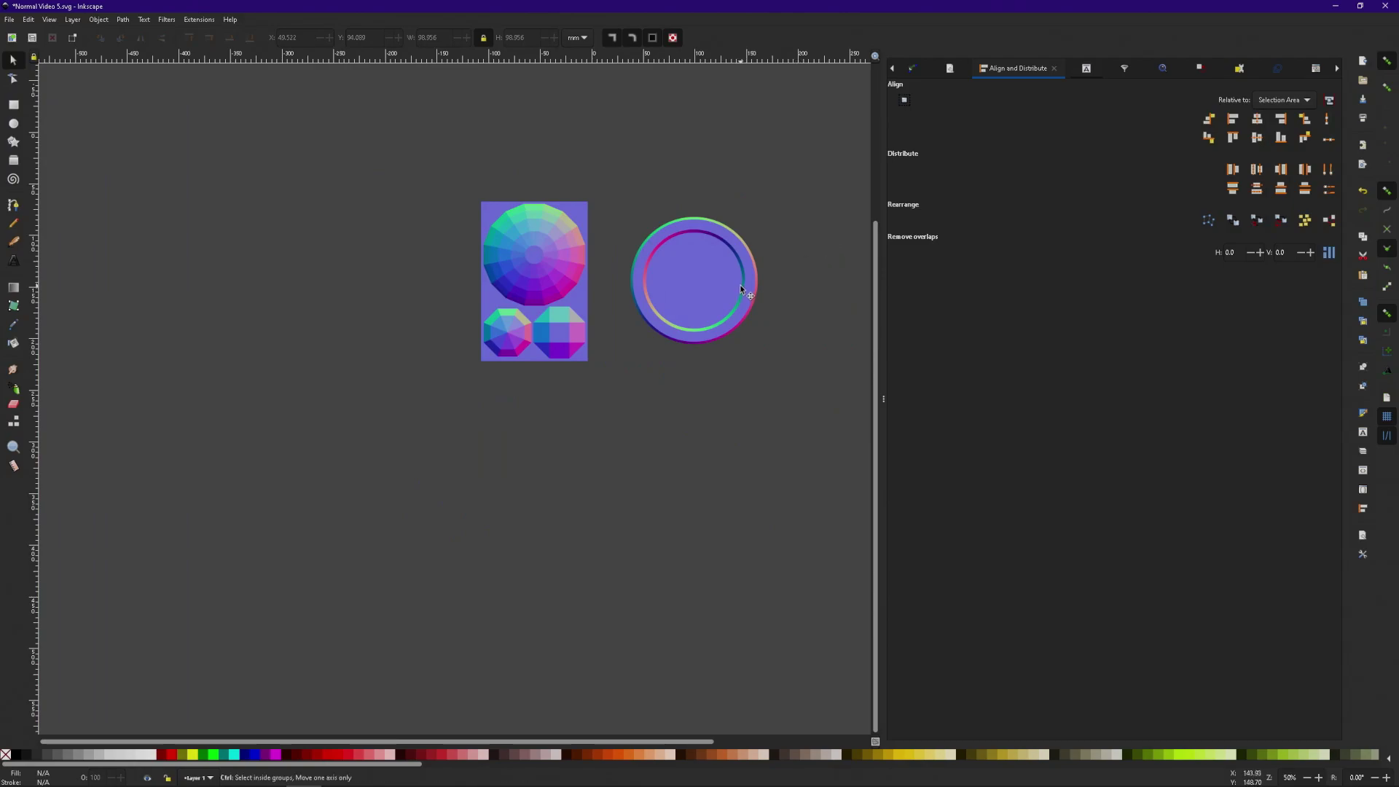
scroll(740, 284, up, 2)
scroll(663, 297, up, 3)
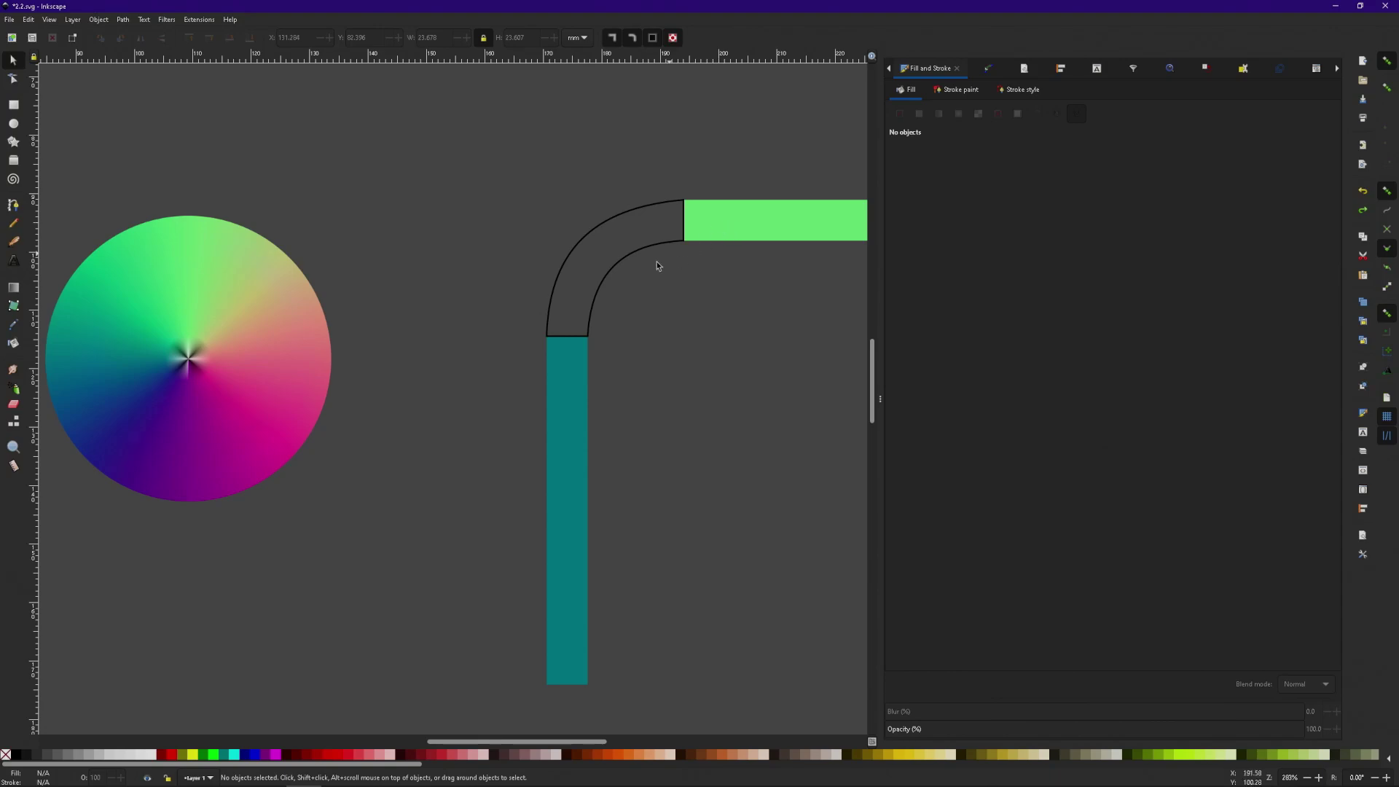
- Copy the curved corner outline and fit the copy over the gradient disc's upper-left quadrant, with its bounding-box corner on the disc's centre
click(614, 268)
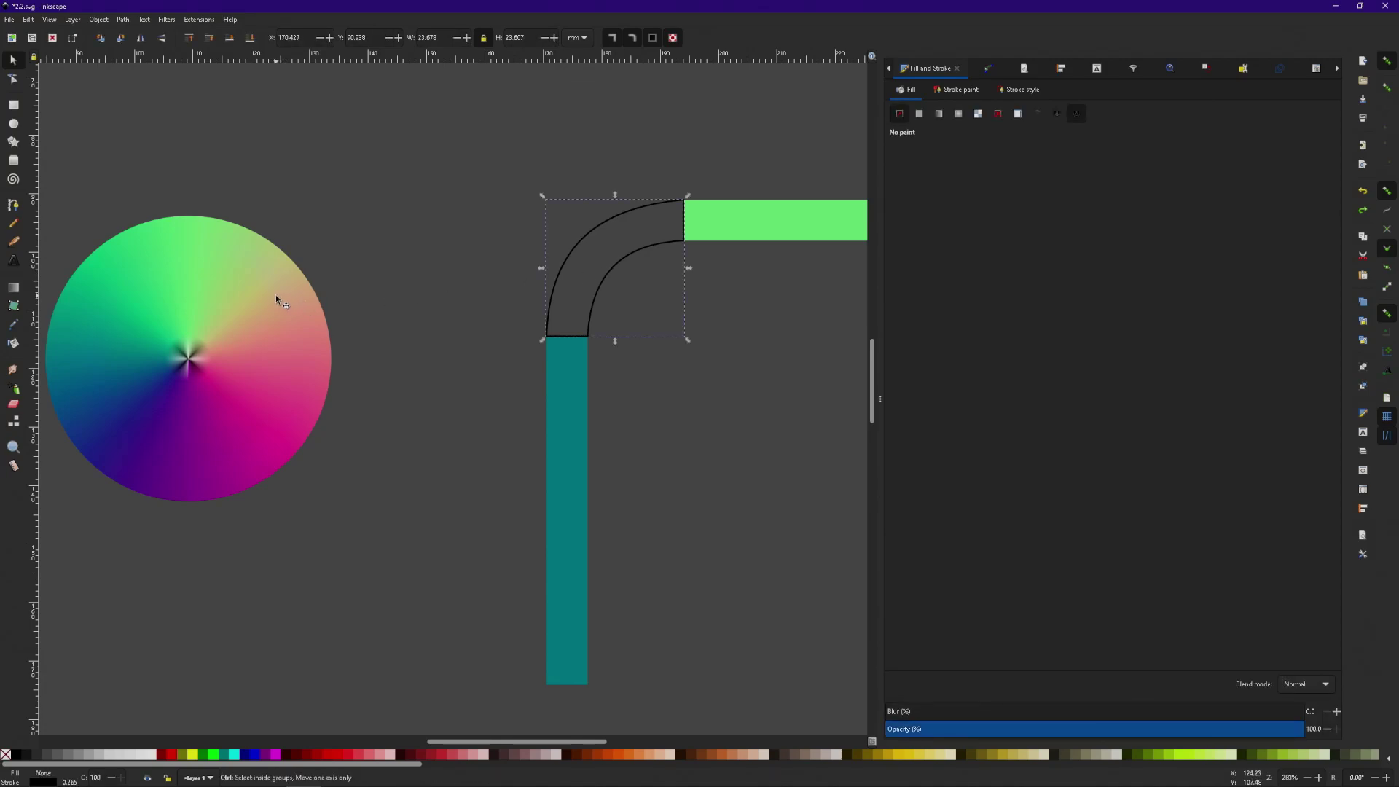
key(ctrl+v)
scroll(270, 305, left, 4)
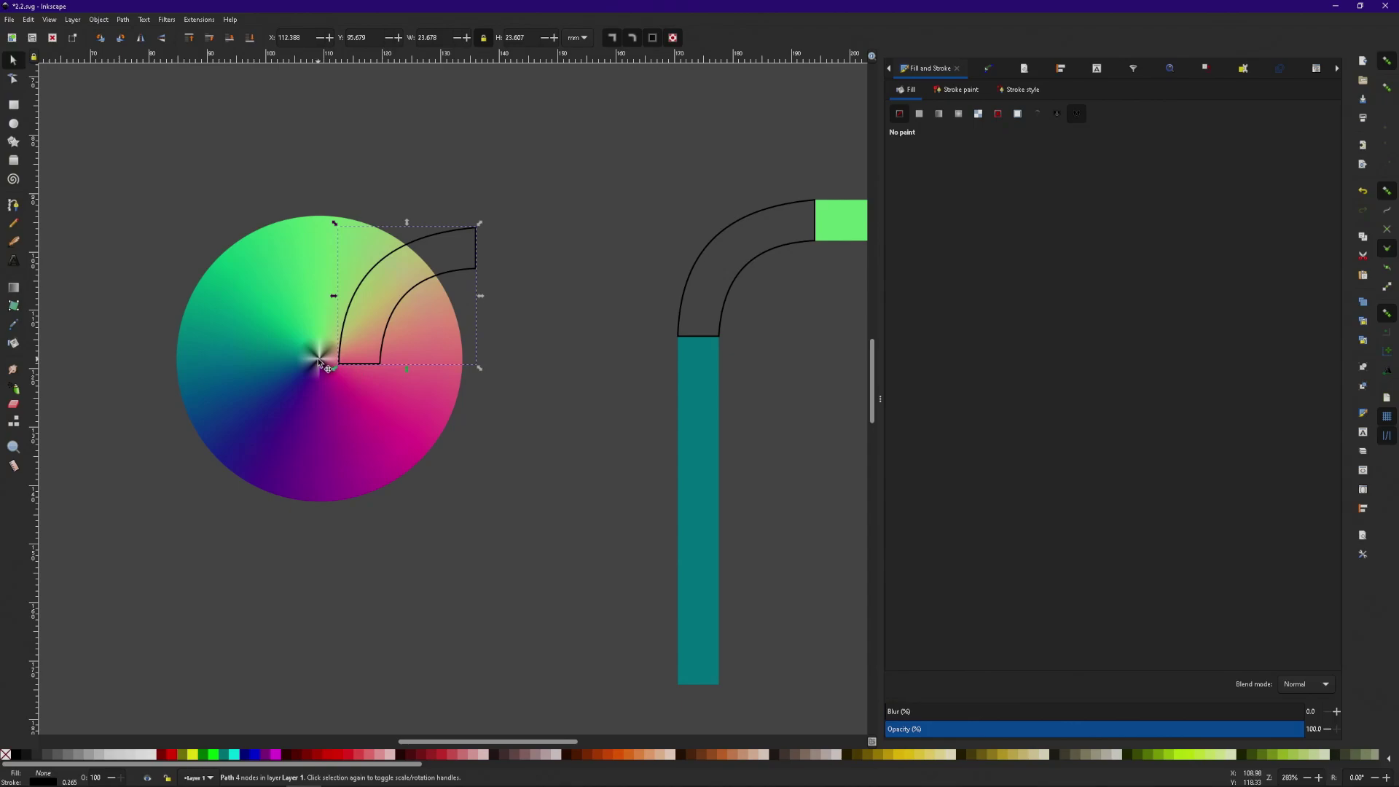
drag(392, 305, 227, 301)
scroll(270, 327, up, 4)
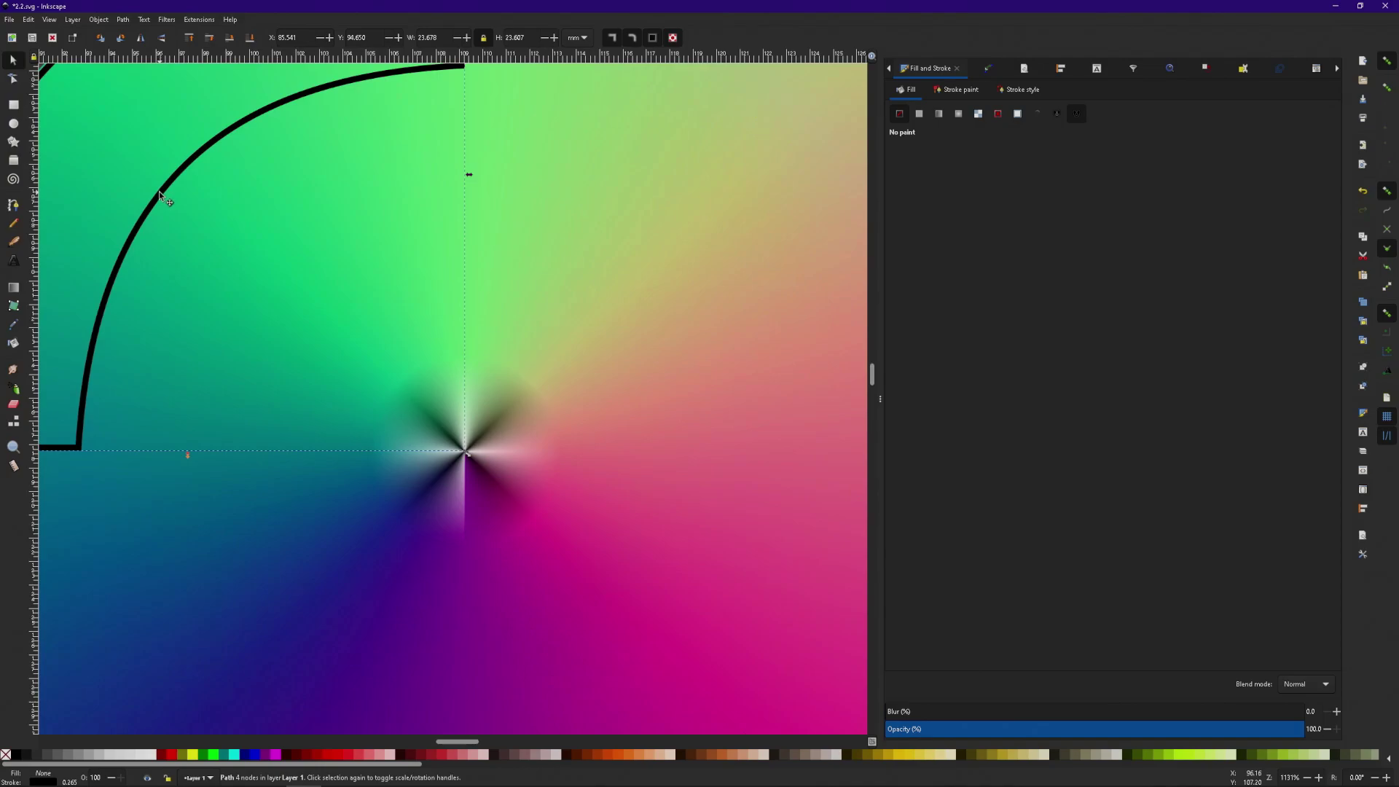
drag(160, 193, 156, 190)
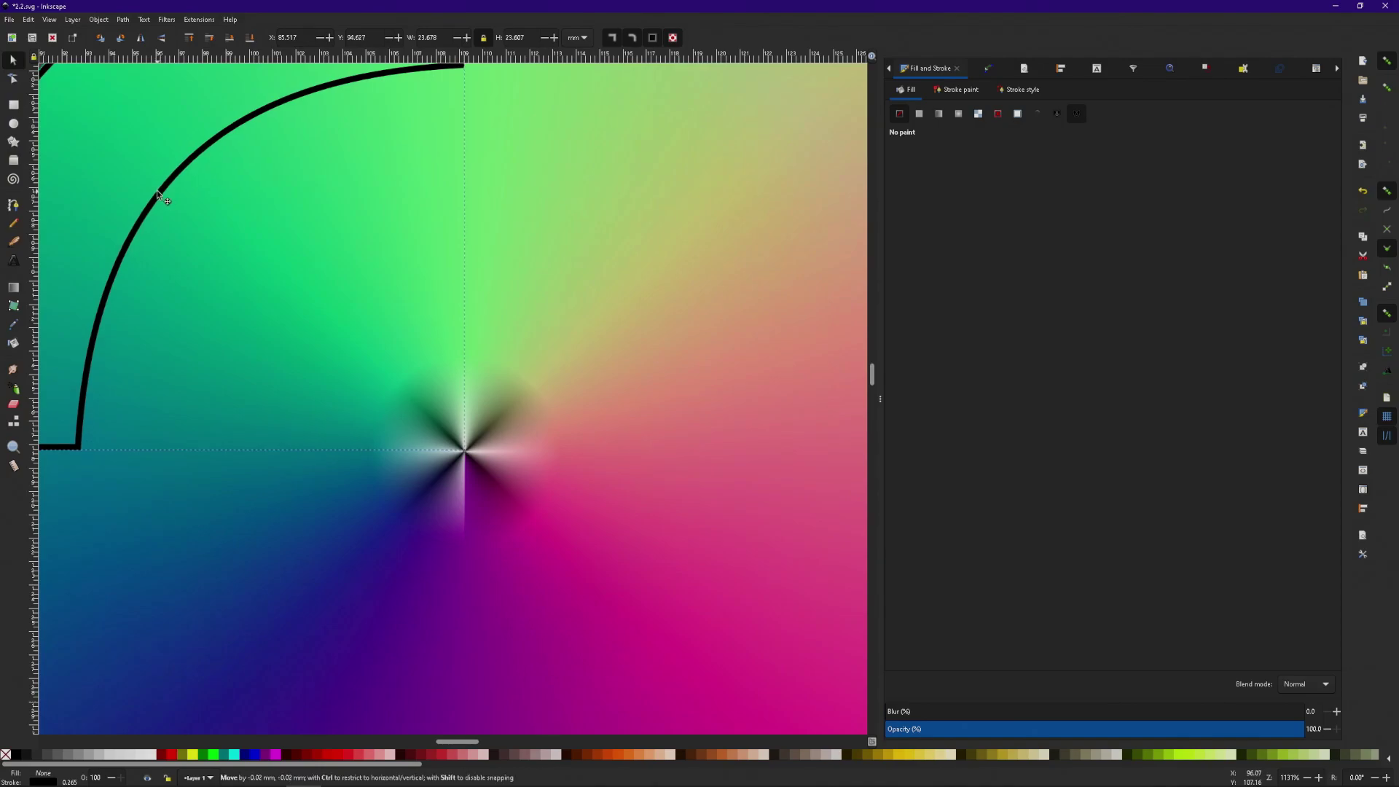
scroll(258, 284, down, 4)
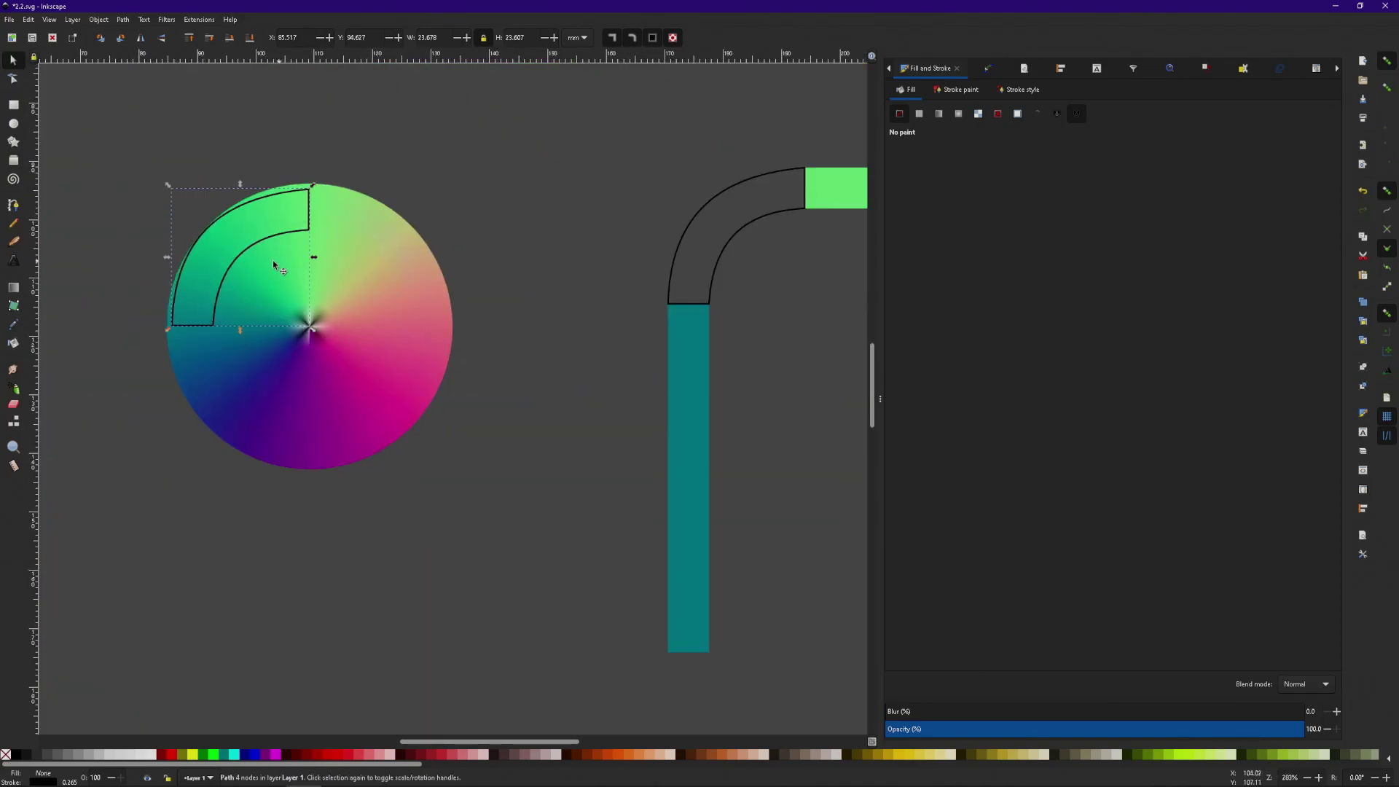
- Clip the gradient disc to the curved corner outline lying on it
scroll(258, 284, up, 1)
drag(71, 129, 545, 591)
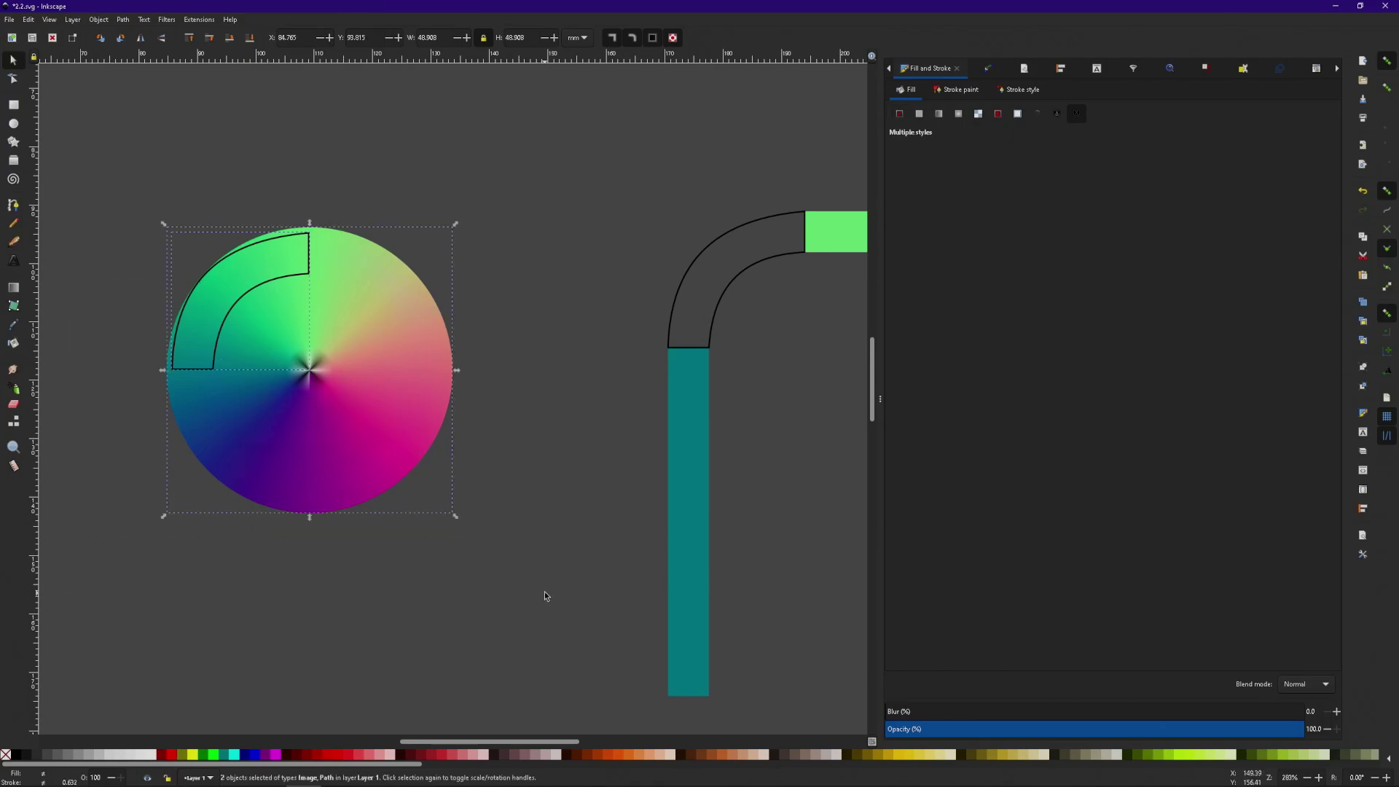
right_click(361, 326)
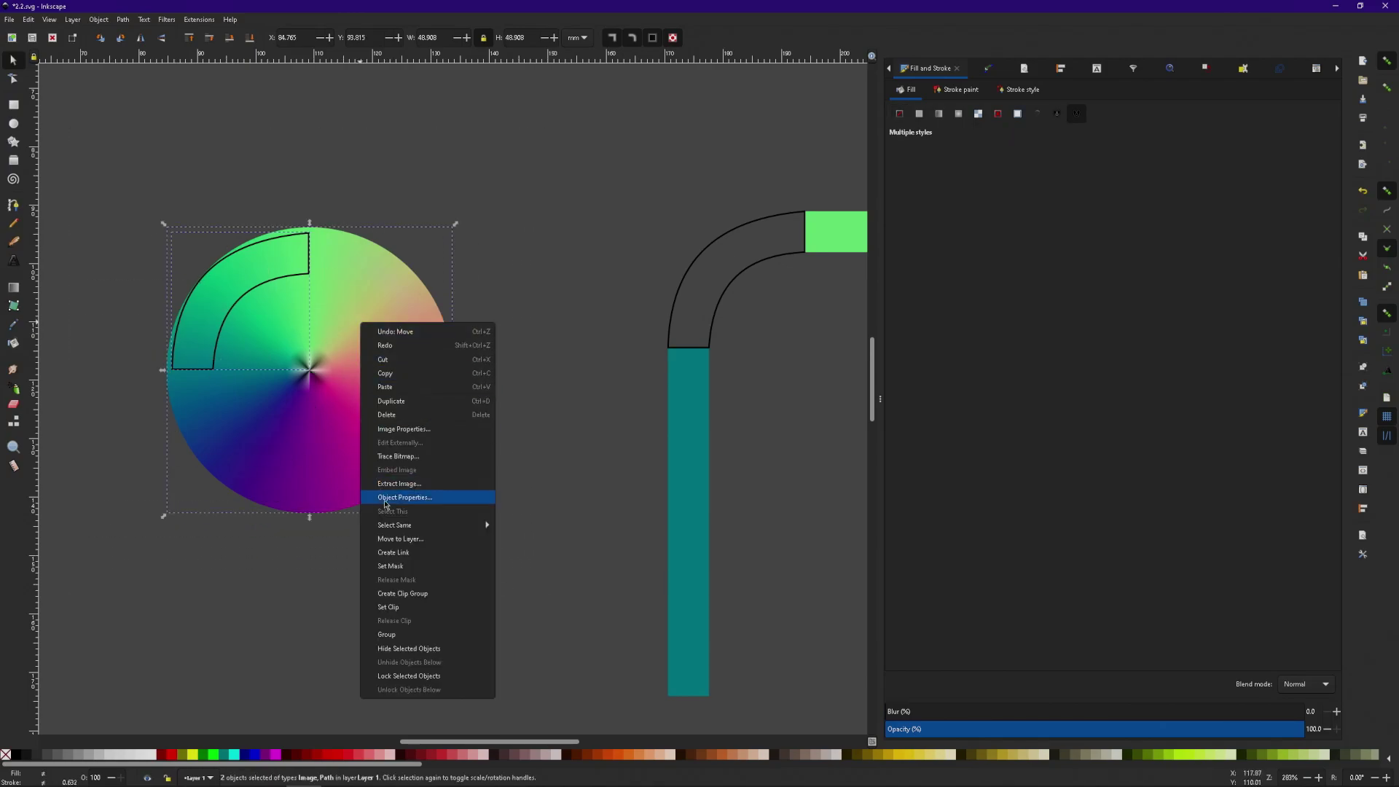
click(406, 606)
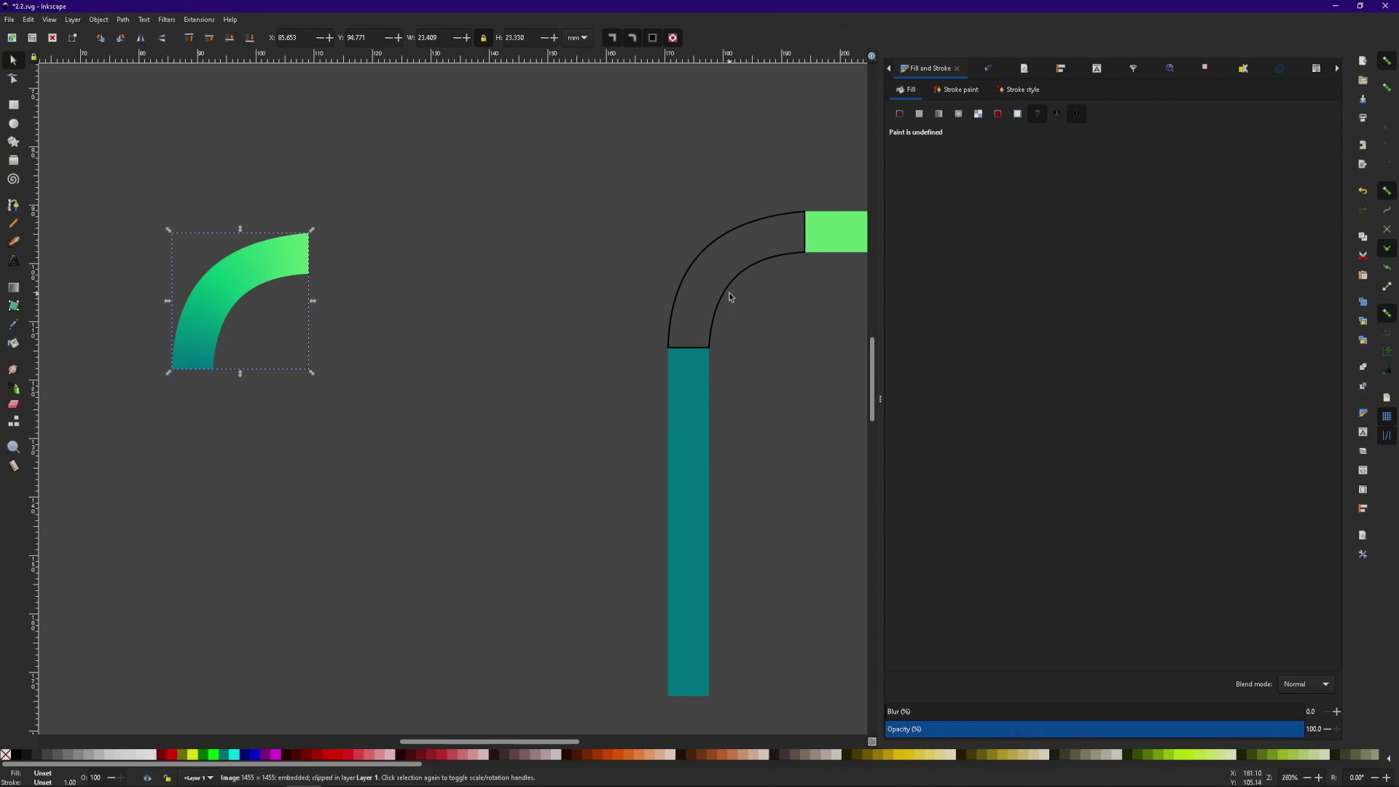
- Move the original corner outline aside and fit the clipped gradient bend between the teal vertical bar and the green horizontal bar
drag(722, 290, 538, 175)
drag(248, 271, 743, 250)
scroll(772, 414, right, 5)
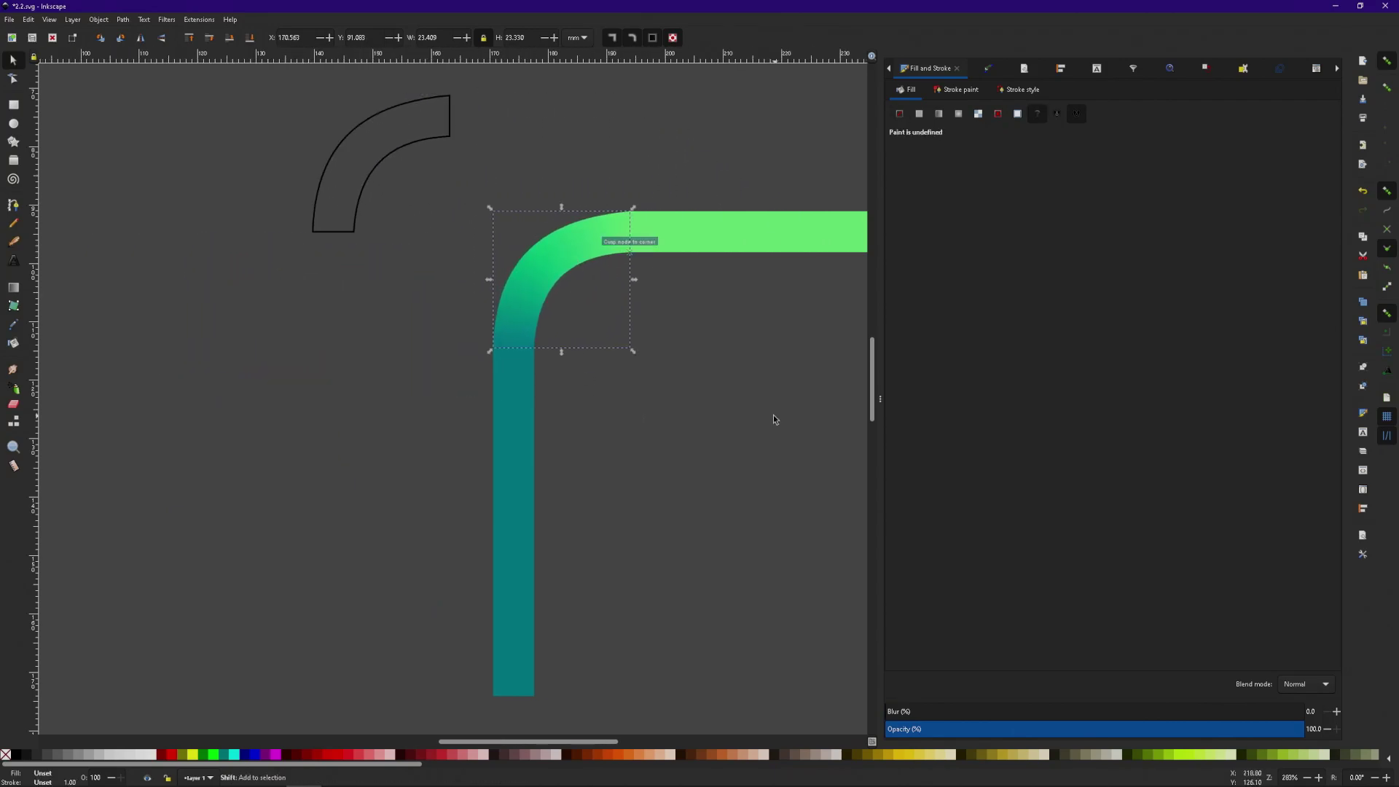
click(724, 361)
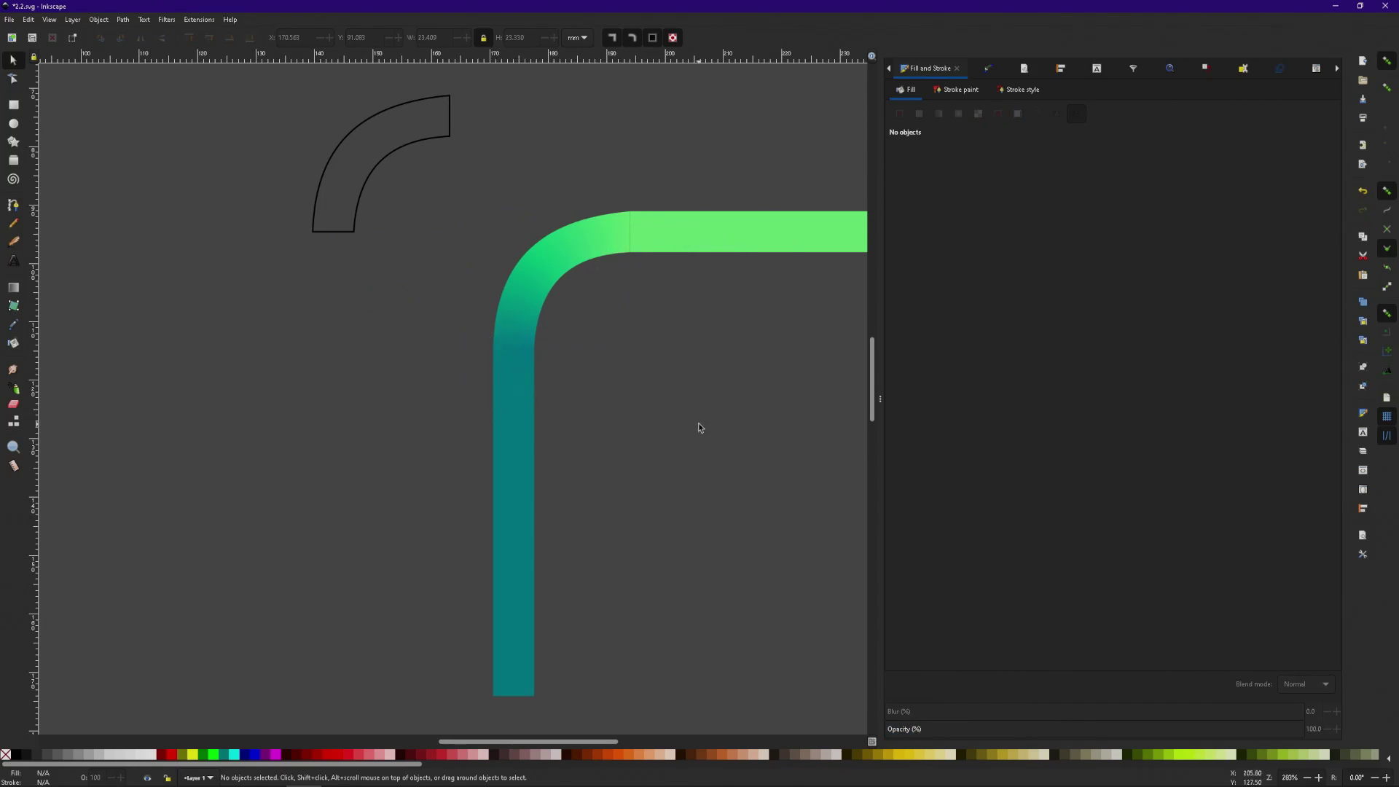
- Flip the faceted colour reference image horizontally and vertically
scroll(693, 430, up, 1)
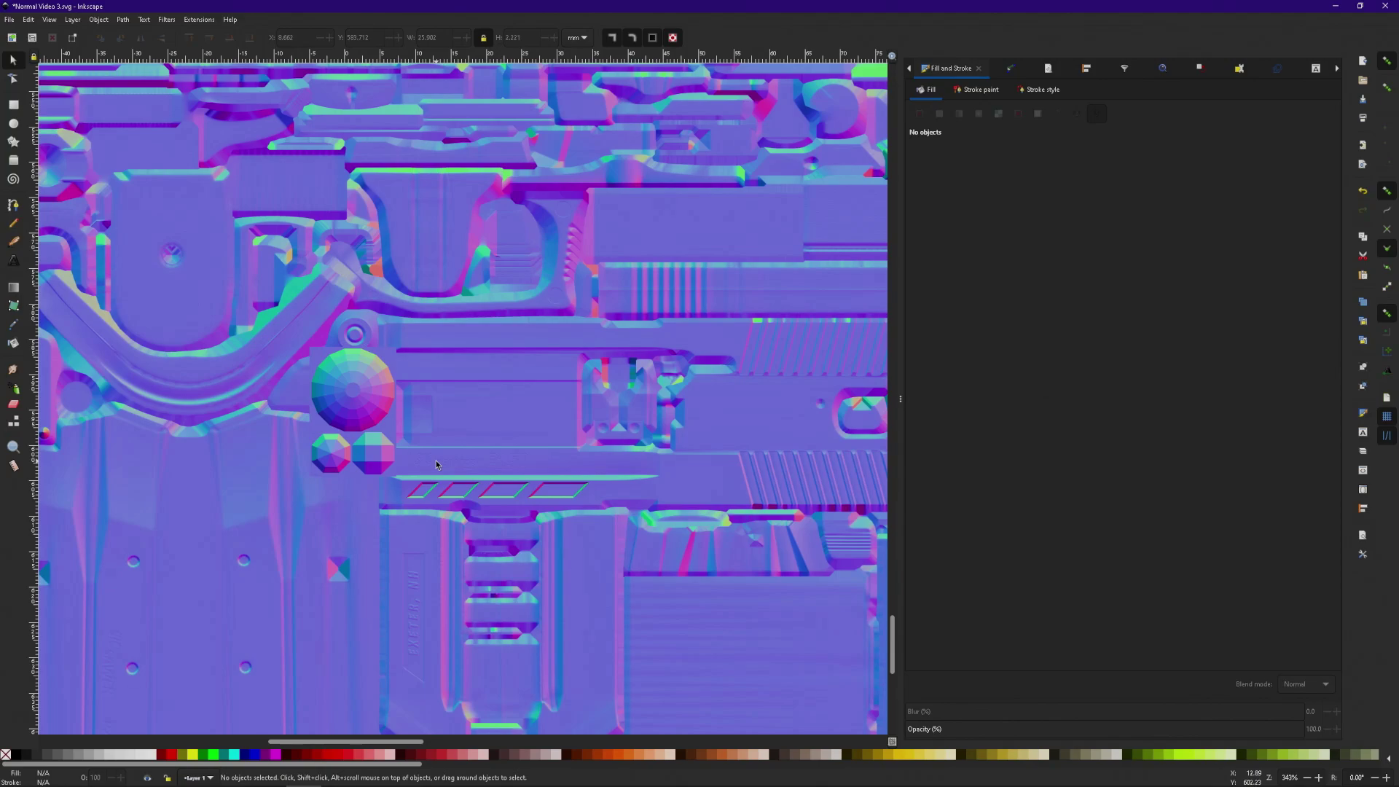
click(352, 395)
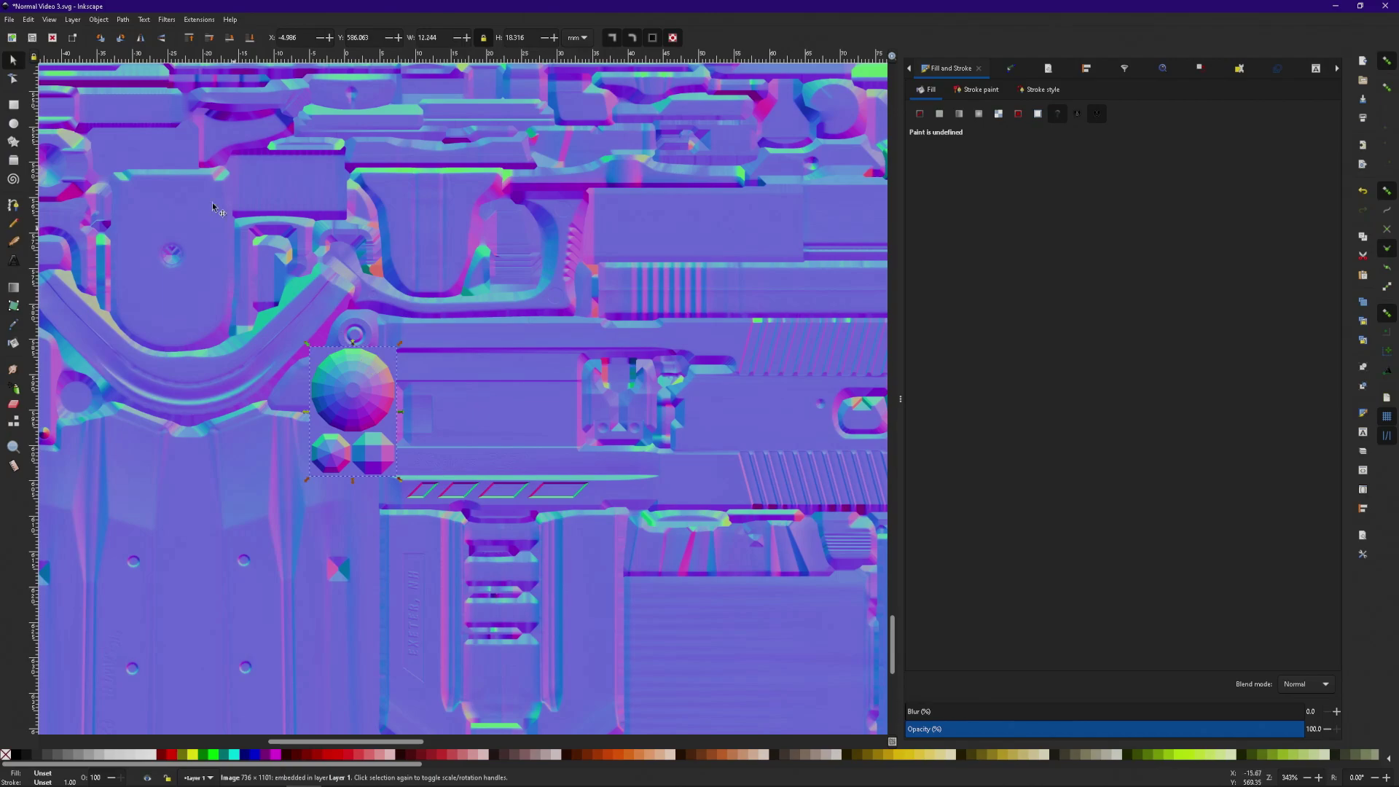
click(142, 41)
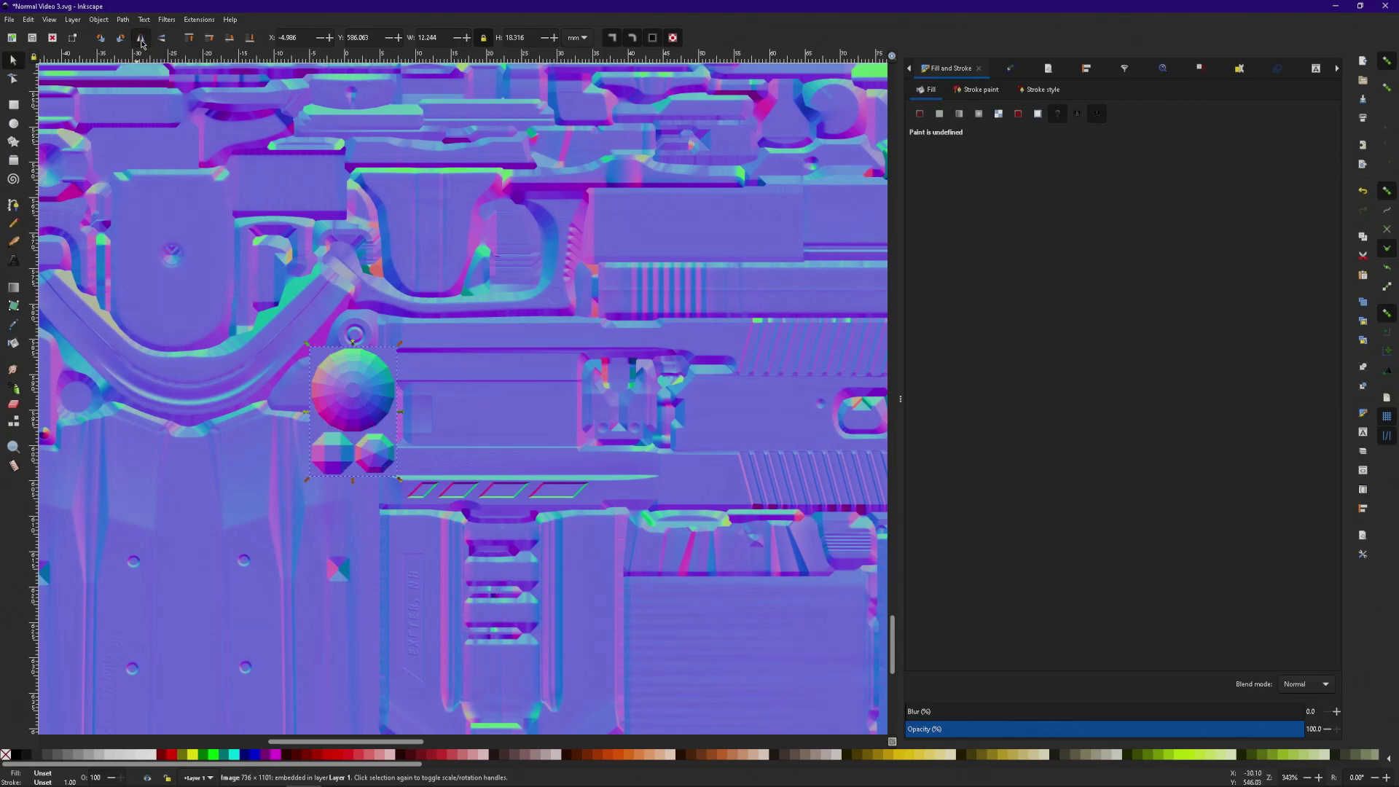
click(162, 40)
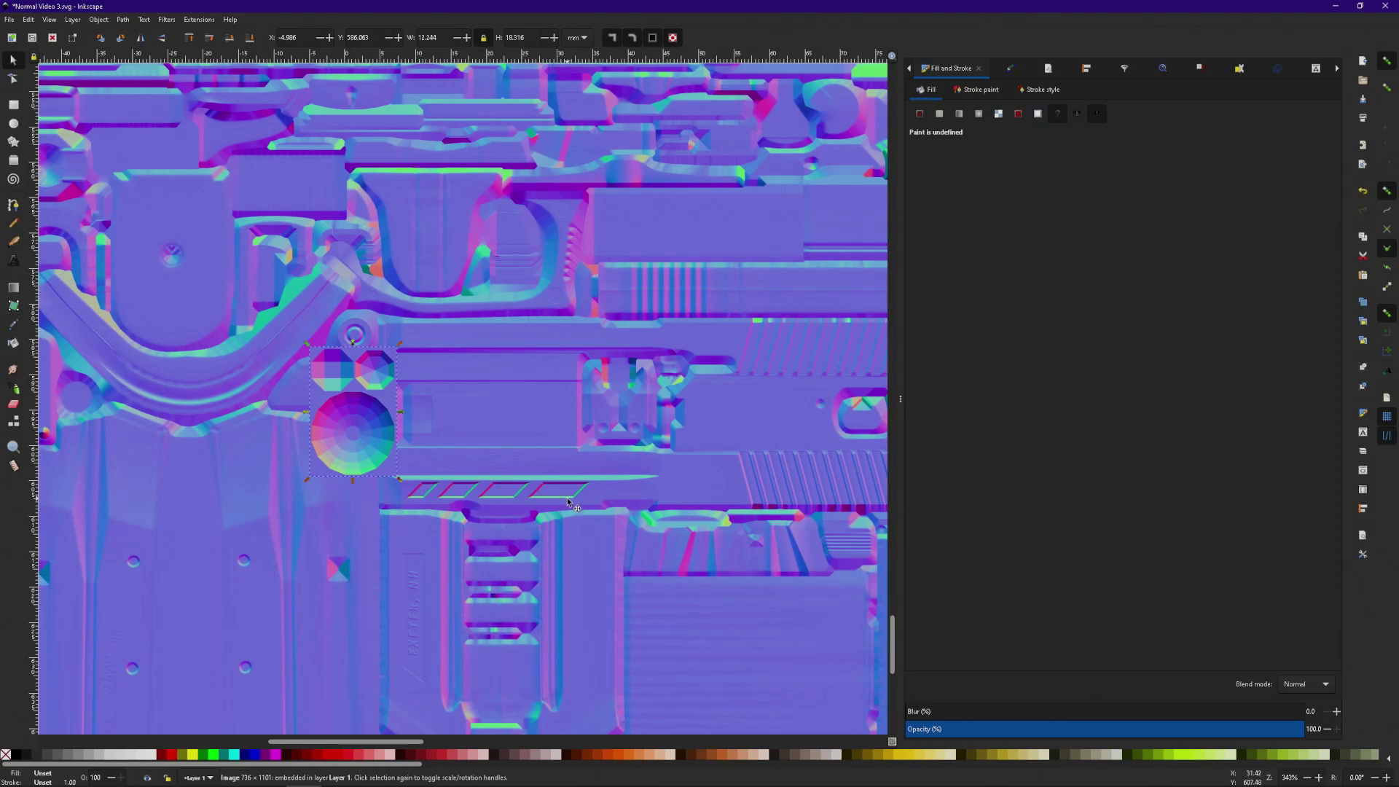
- Duplicate the group of four slanted slots, flip the copy vertically and place it on the upper strip of the gun slide
scroll(560, 500, up, 1)
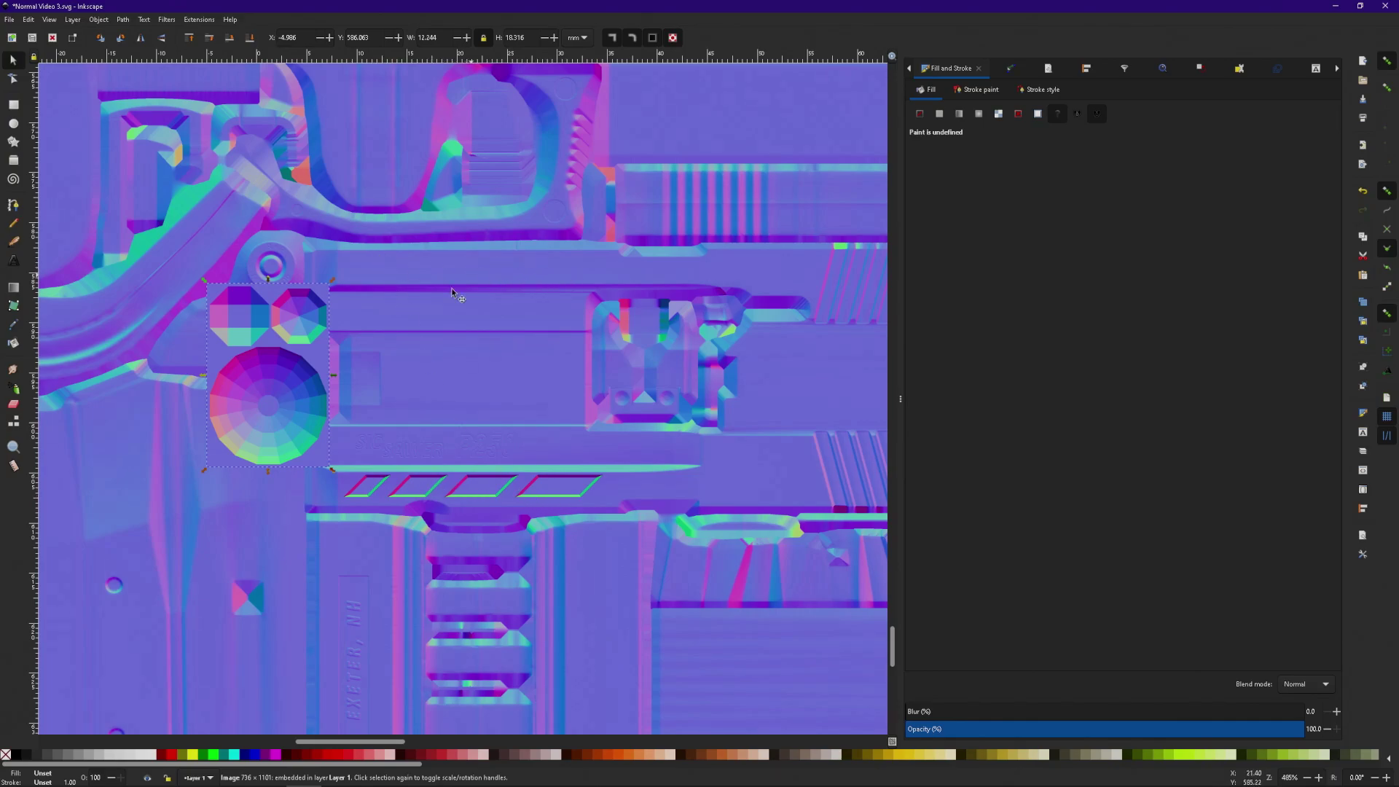
click(469, 487)
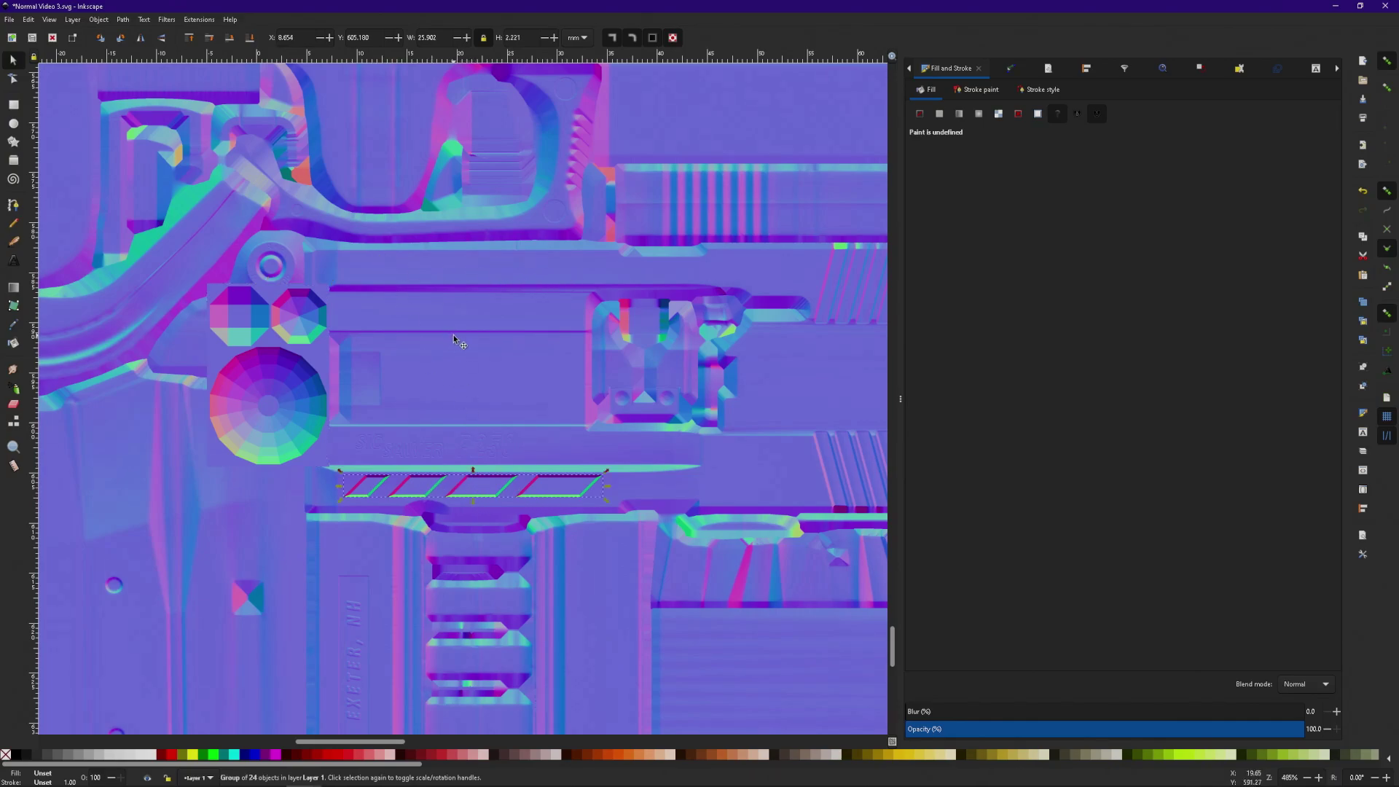
key(ctrl)
key(ctrl+v)
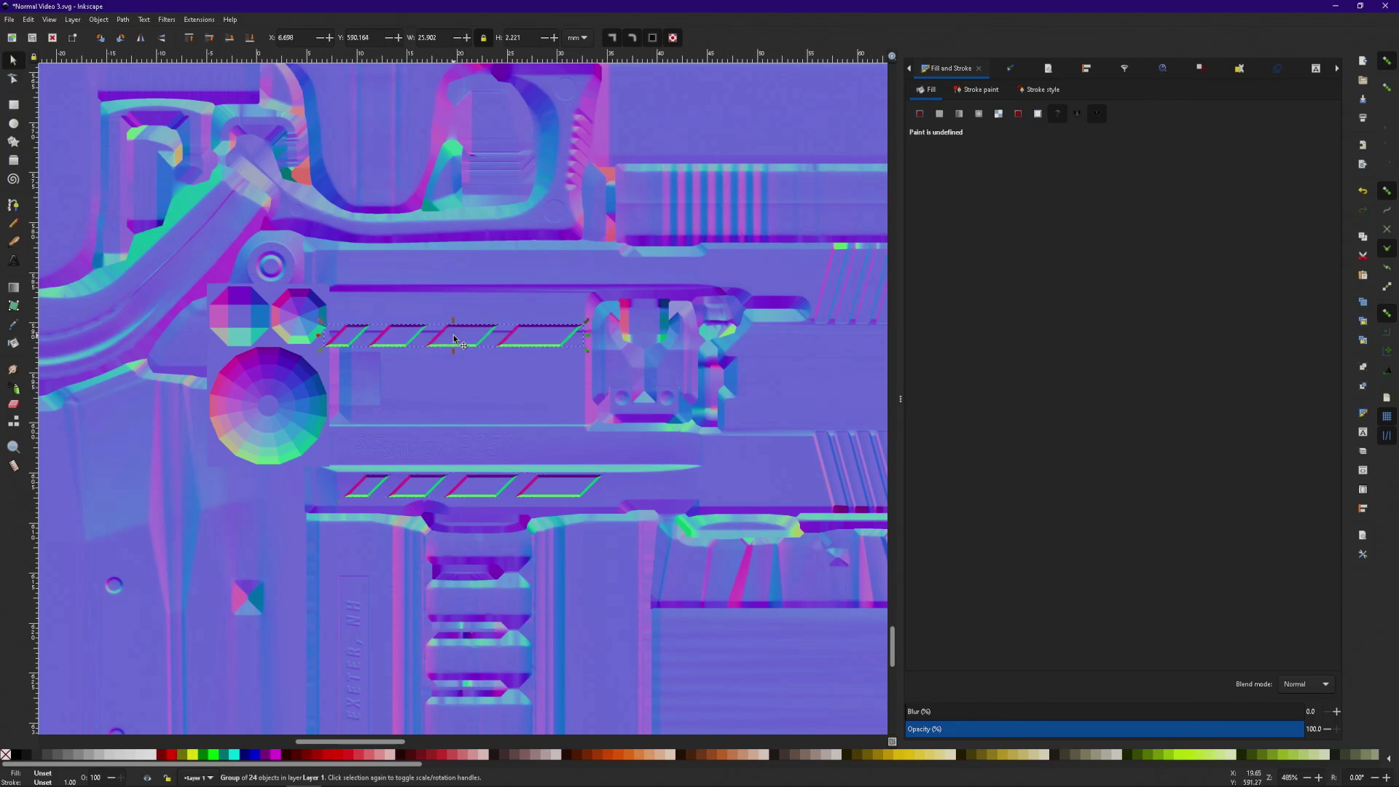
click(164, 40)
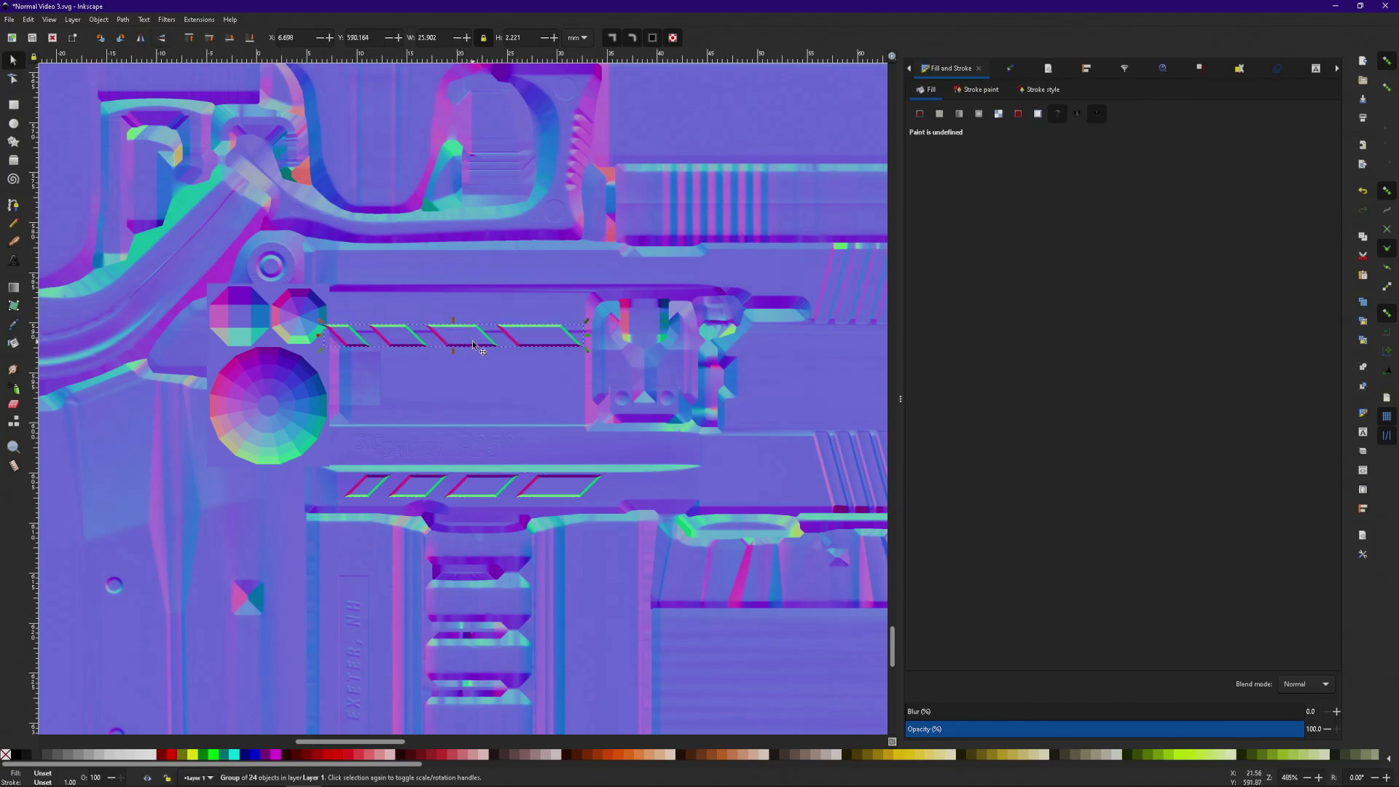
drag(474, 340, 500, 278)
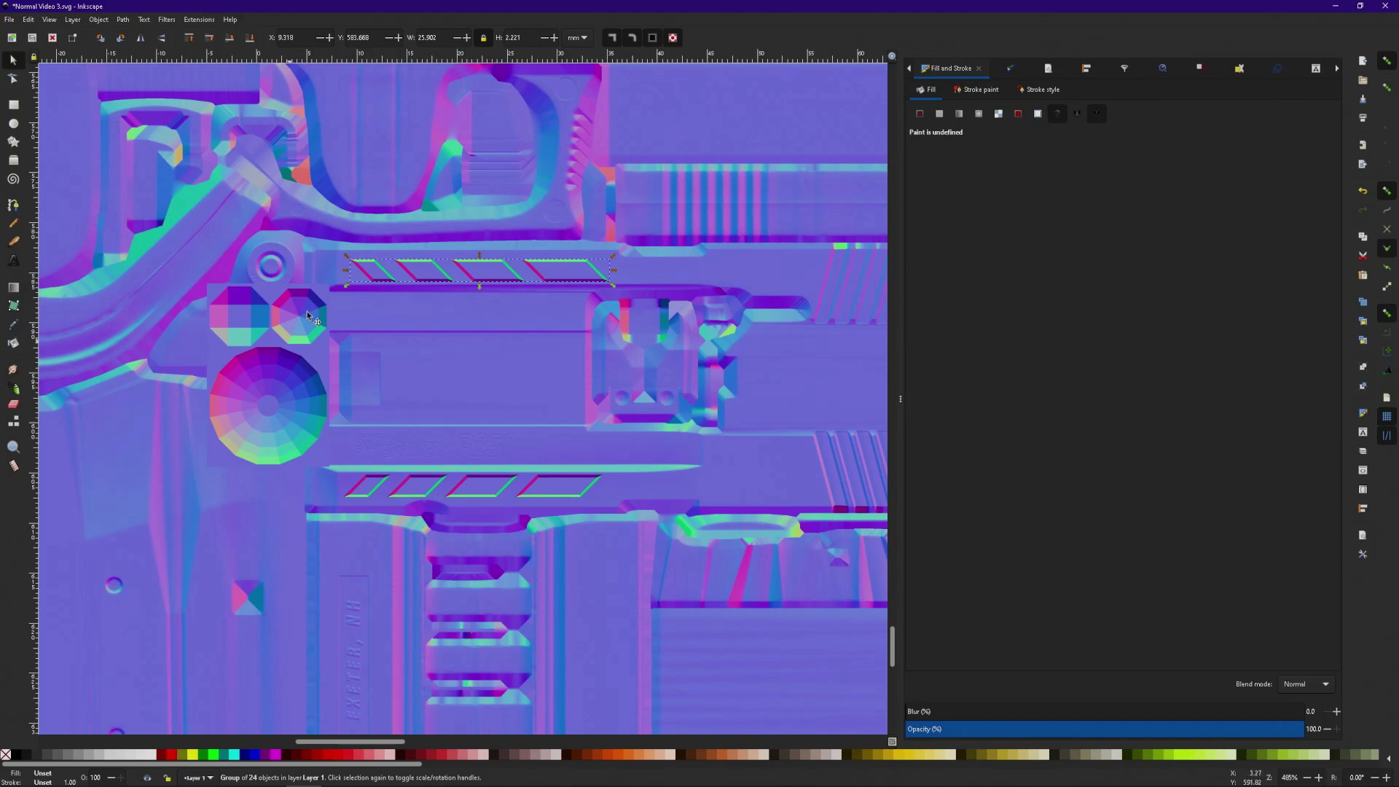
- Ungroup the flipped copy of the slanted slots into its separate edge pieces
scroll(513, 287, up, 1)
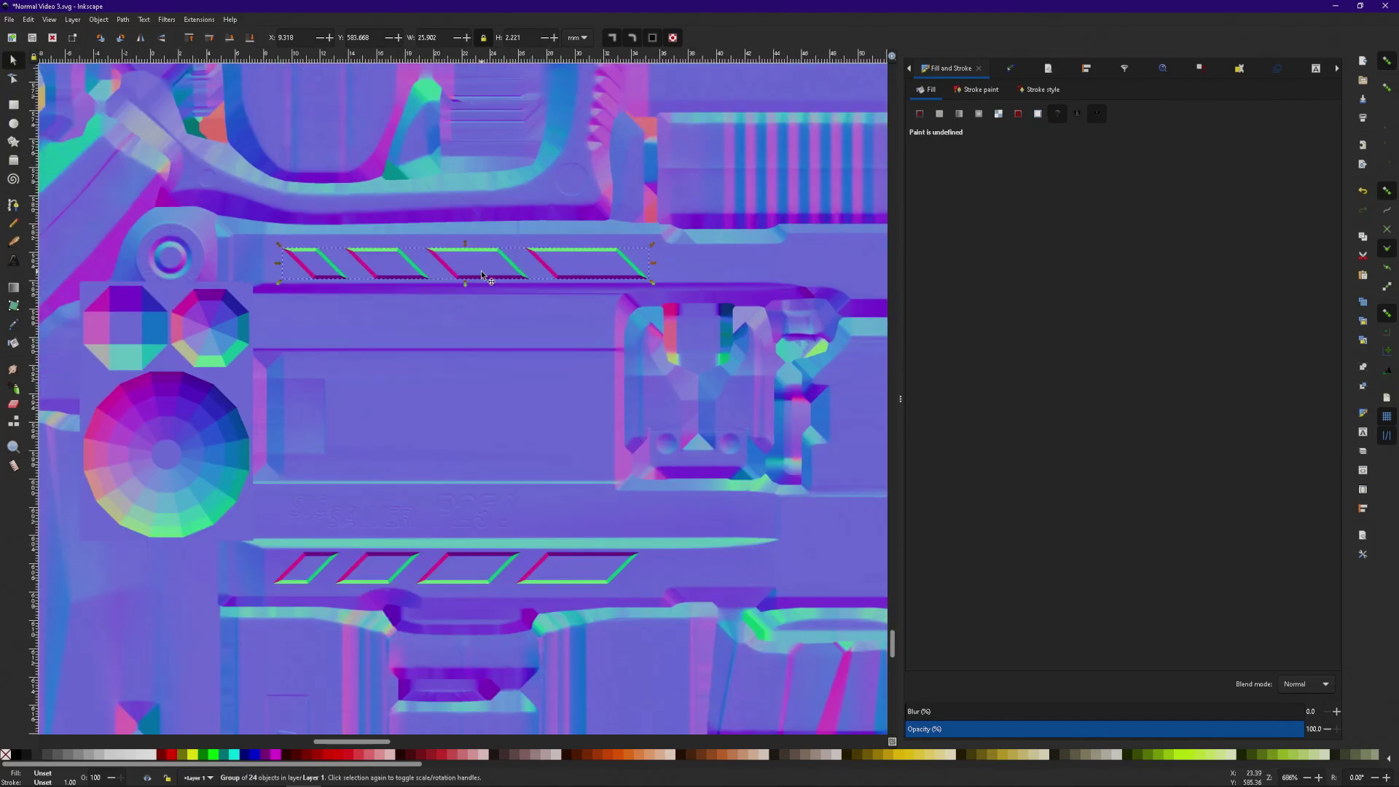
right_click(481, 274)
click(525, 515)
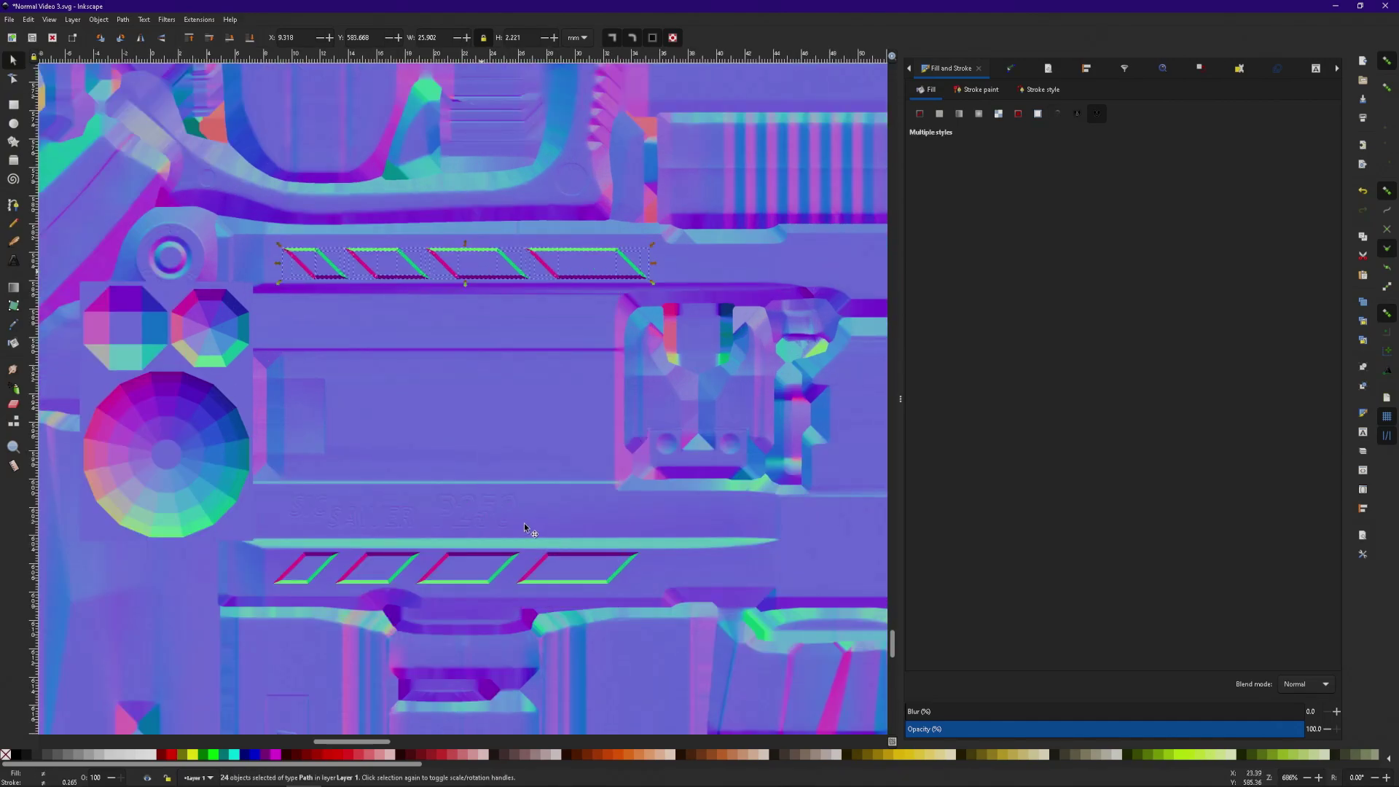
scroll(387, 317, up, 2)
click(387, 318)
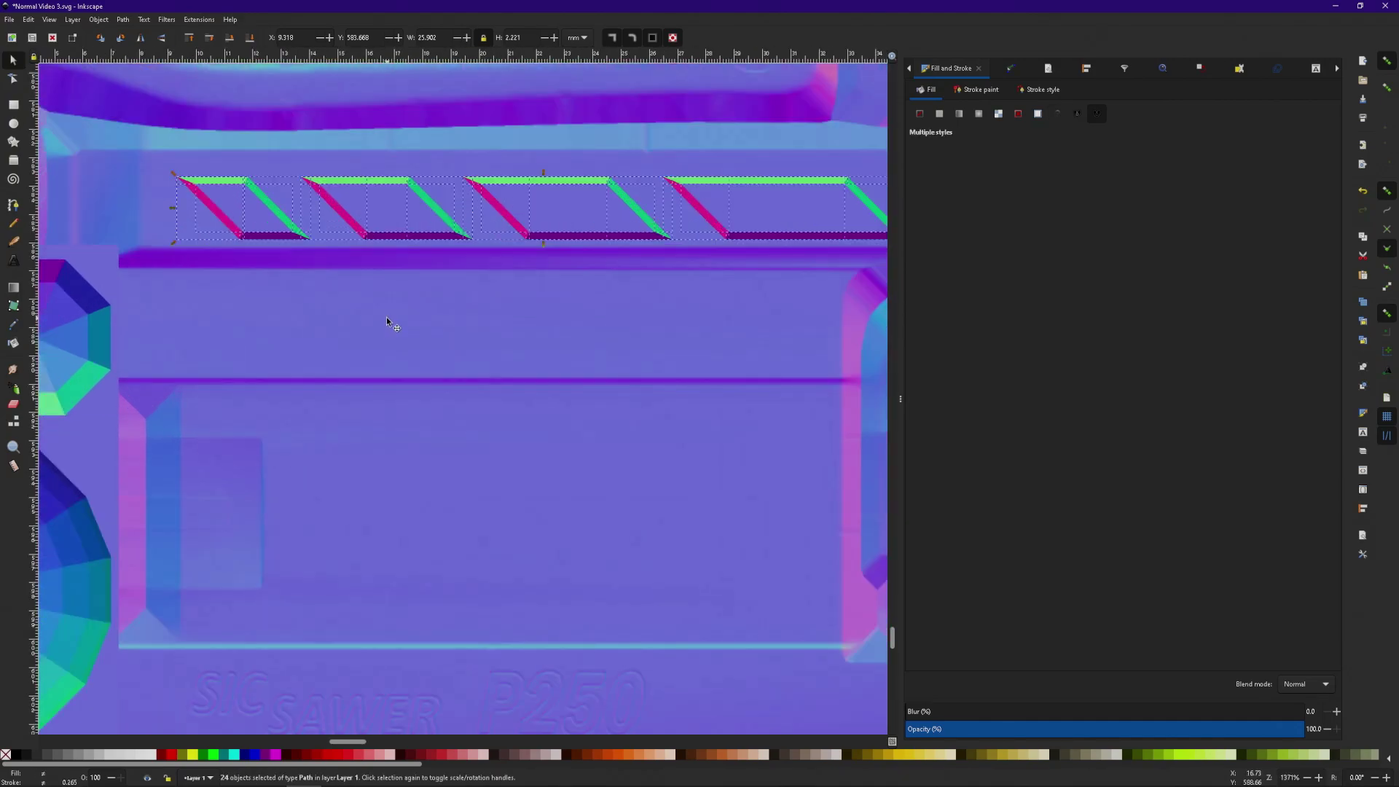
- Fill the green top edges of the four flipped slots with the dark purple sampled from a bottom edge
click(214, 178)
shift+click(356, 180)
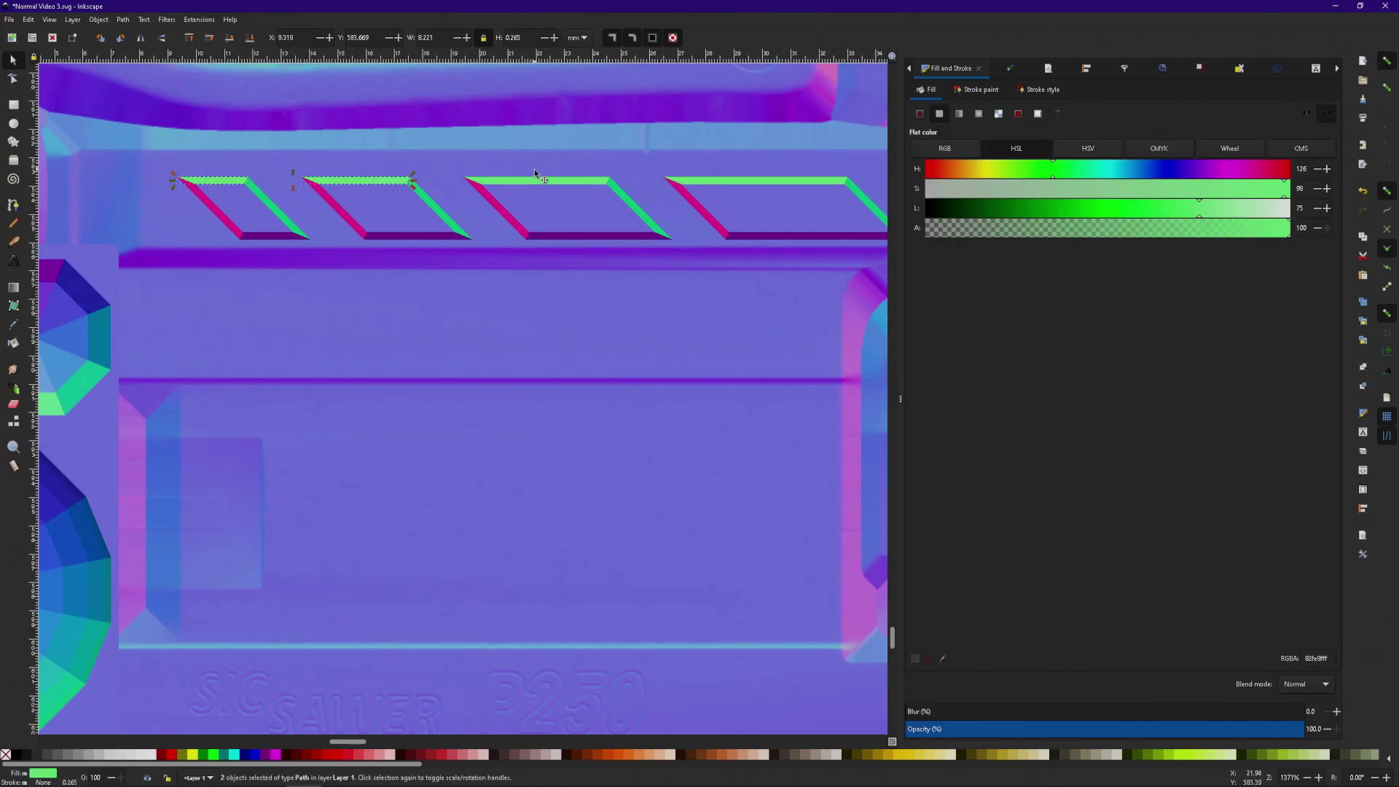
shift+click(538, 170)
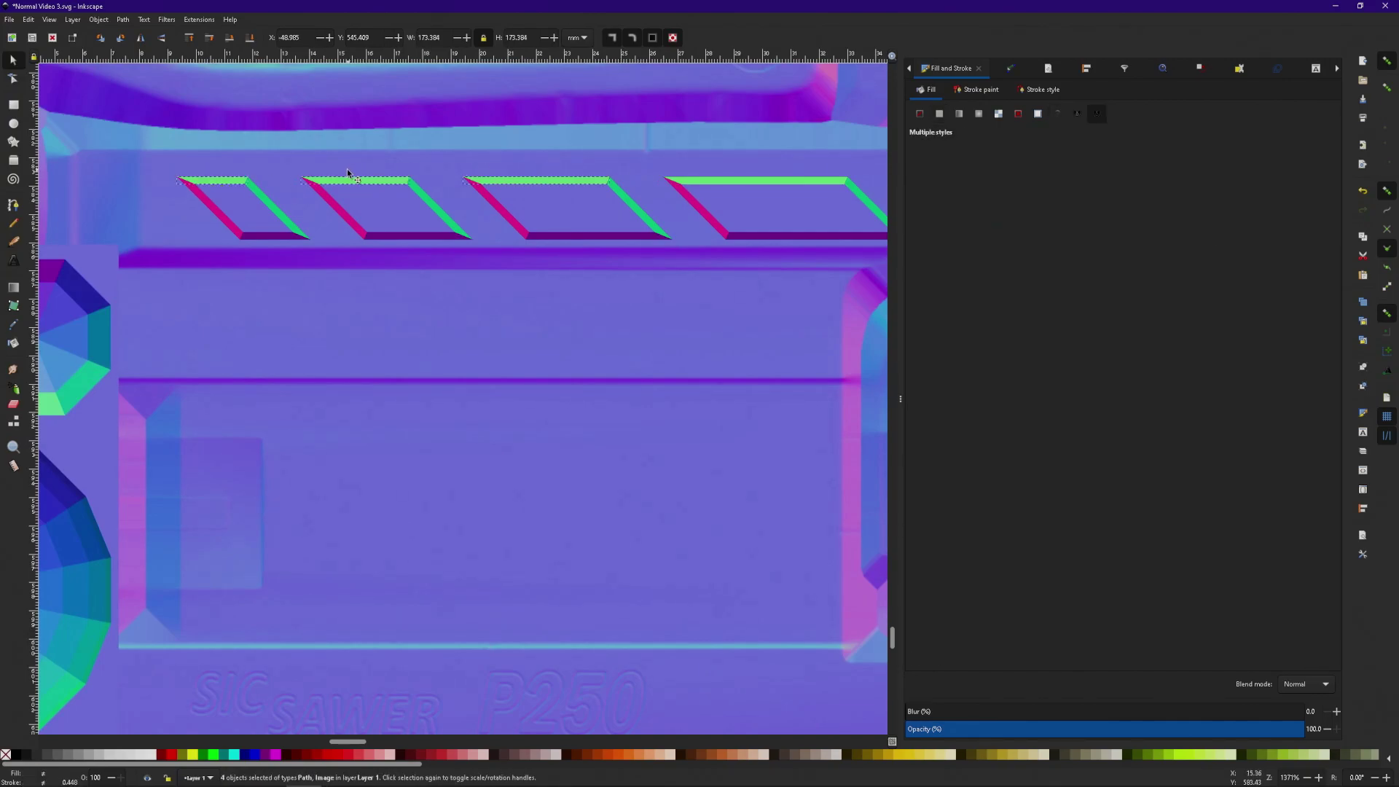
shift+click(702, 178)
click(939, 113)
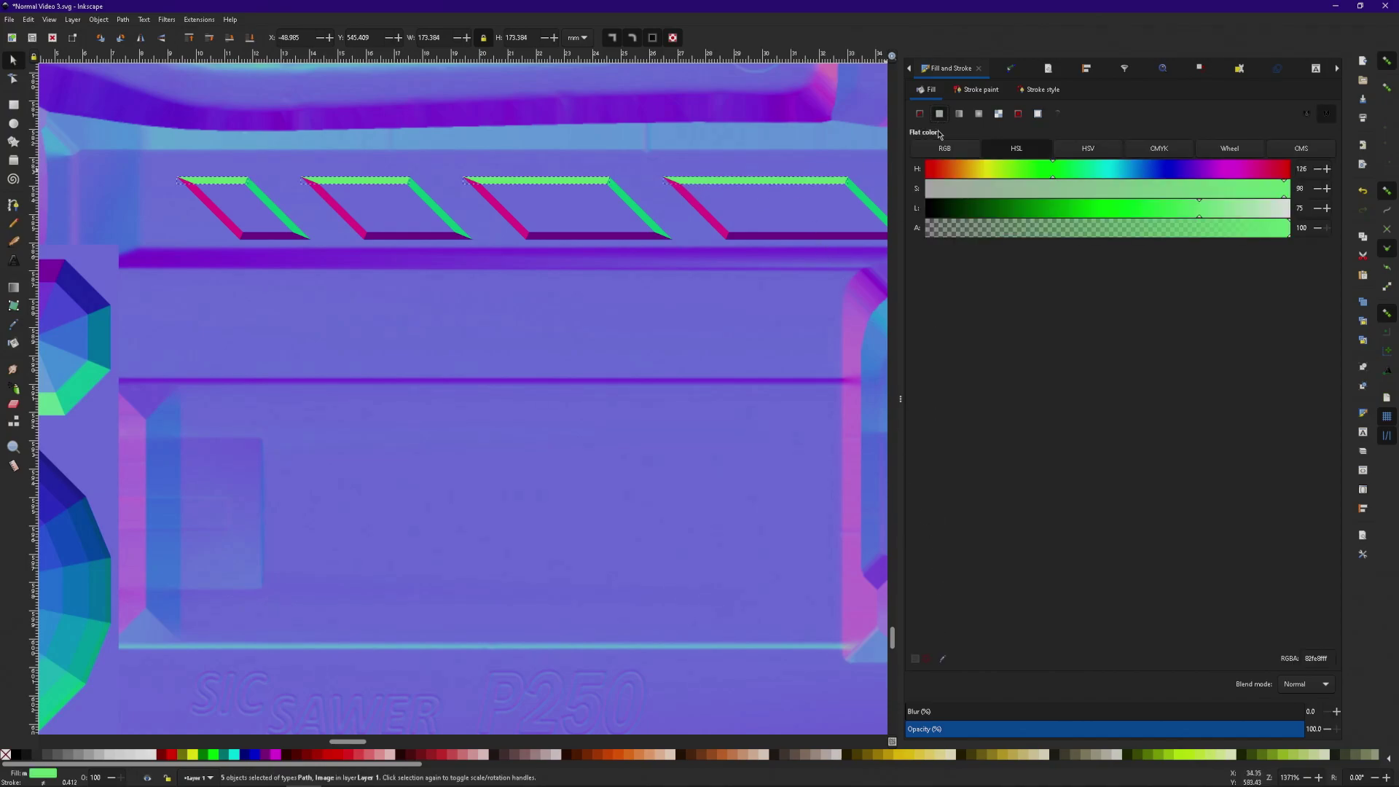
click(942, 659)
click(576, 232)
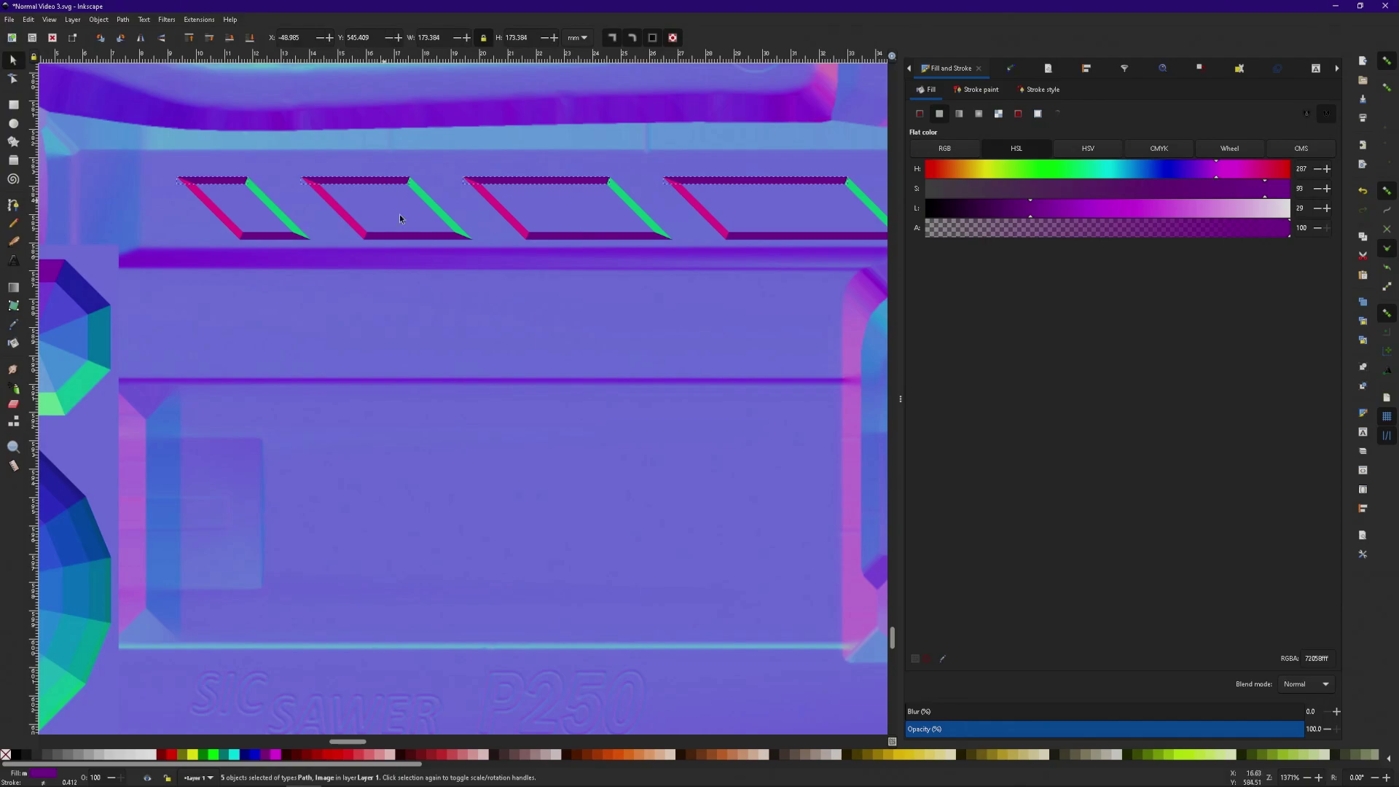
- Fill the bottom edges of the four flipped slots with the light green sampled from the original slots' bottom edge
click(252, 236)
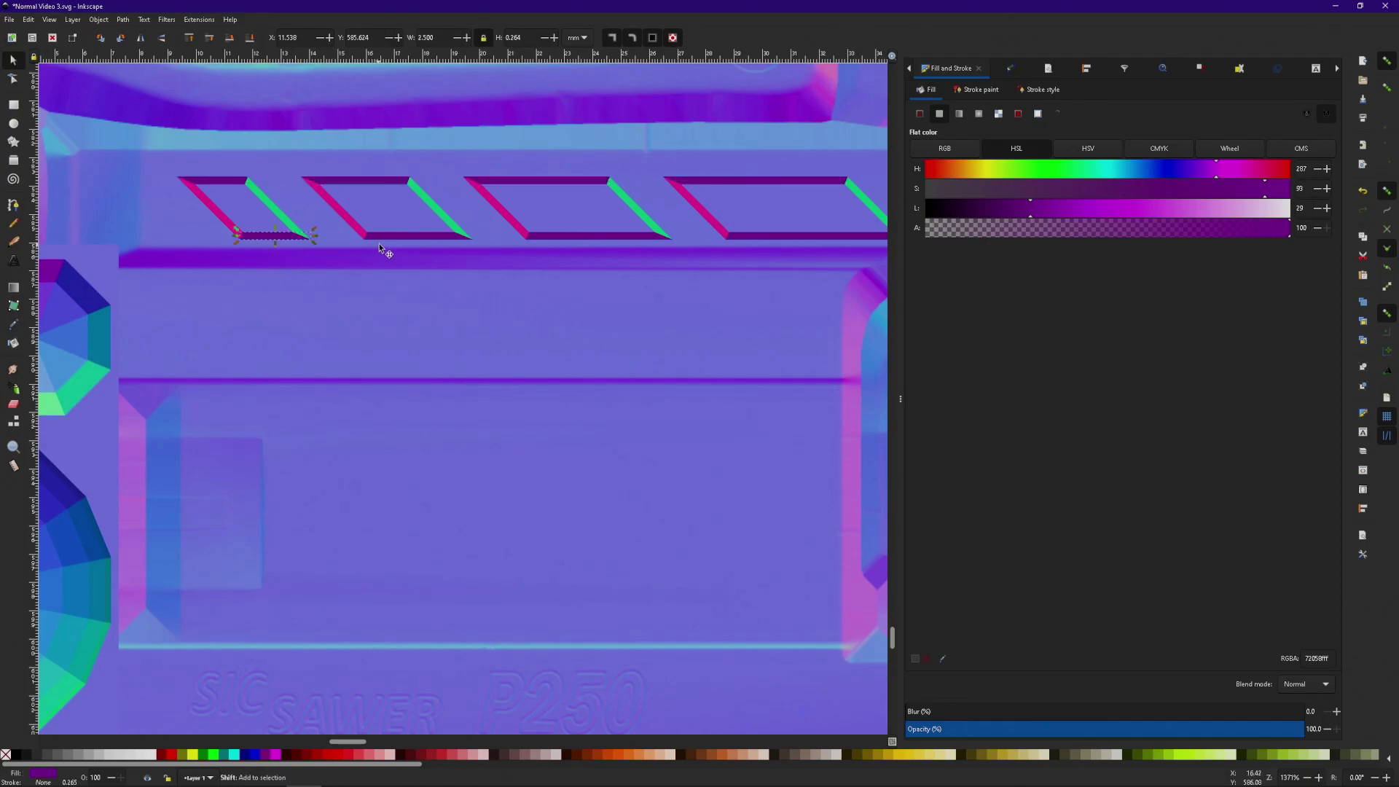
shift+click(404, 237)
shift+click(589, 237)
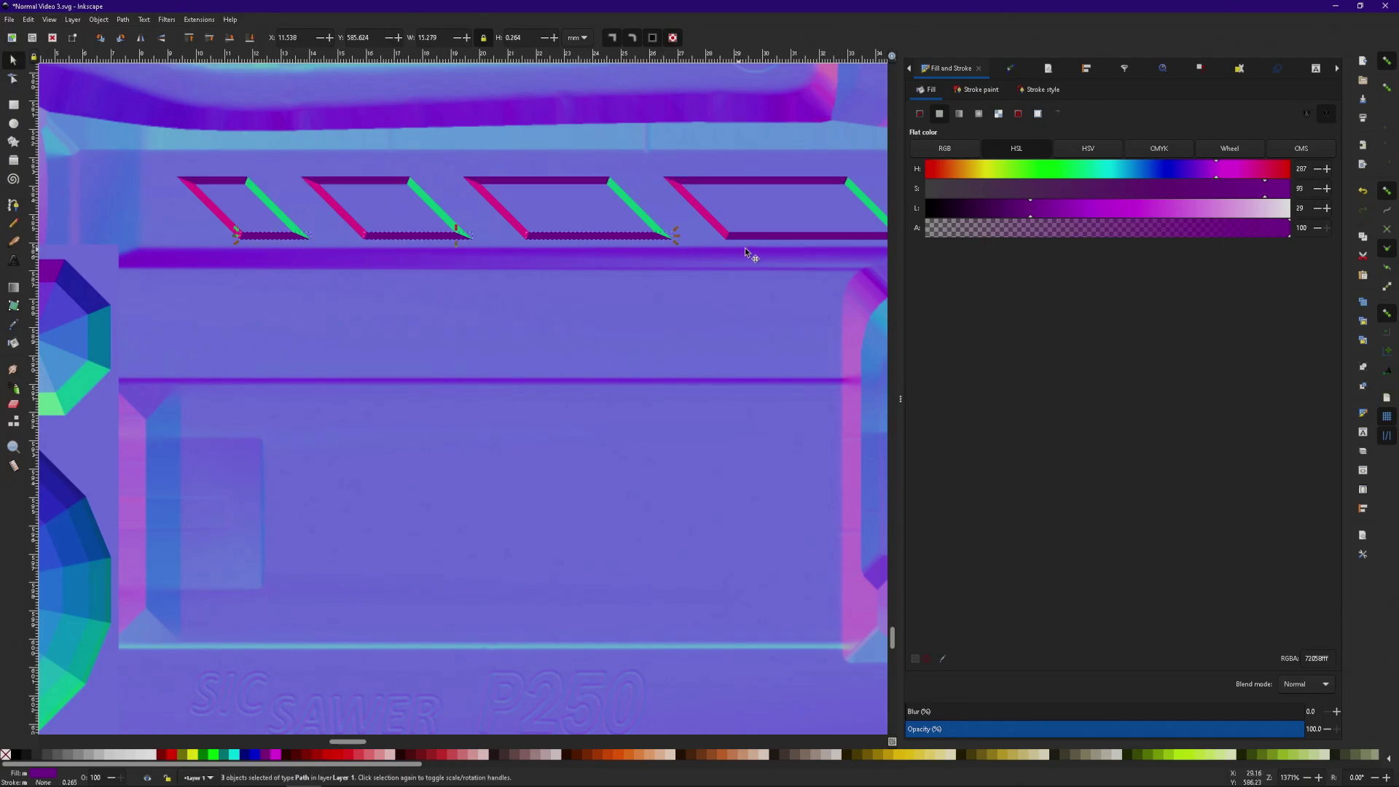
click(942, 658)
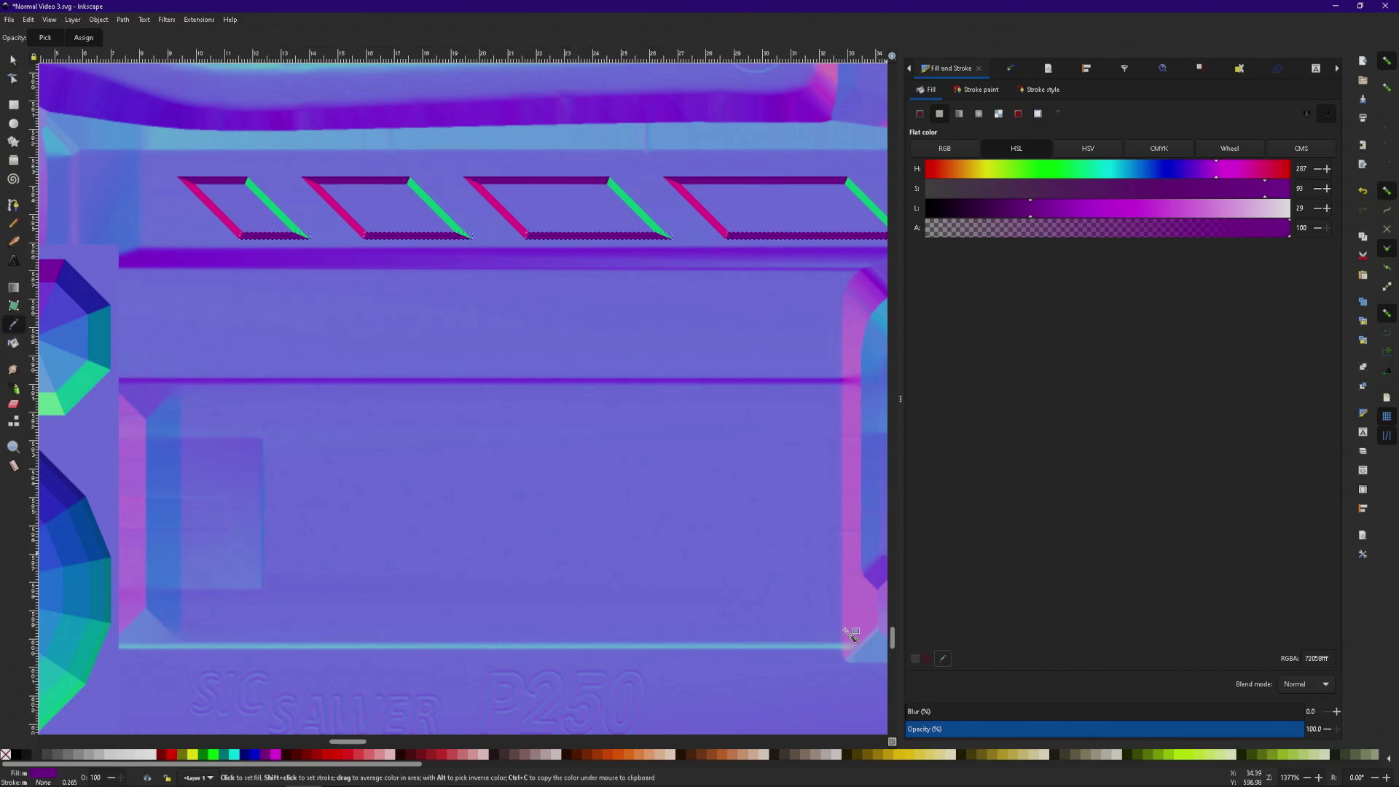
scroll(632, 534, down, 6)
scroll(632, 534, down, 3)
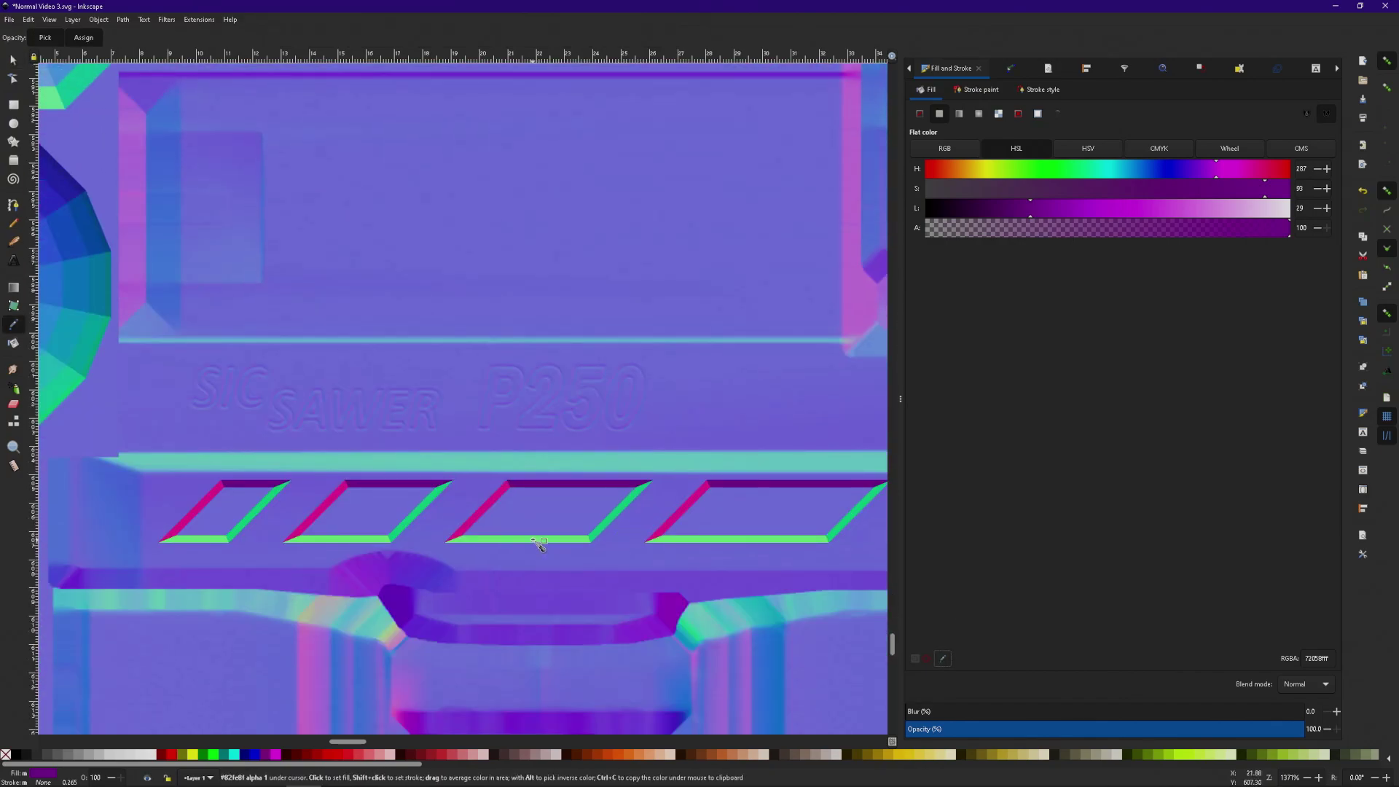
click(534, 541)
scroll(529, 539, up, 12)
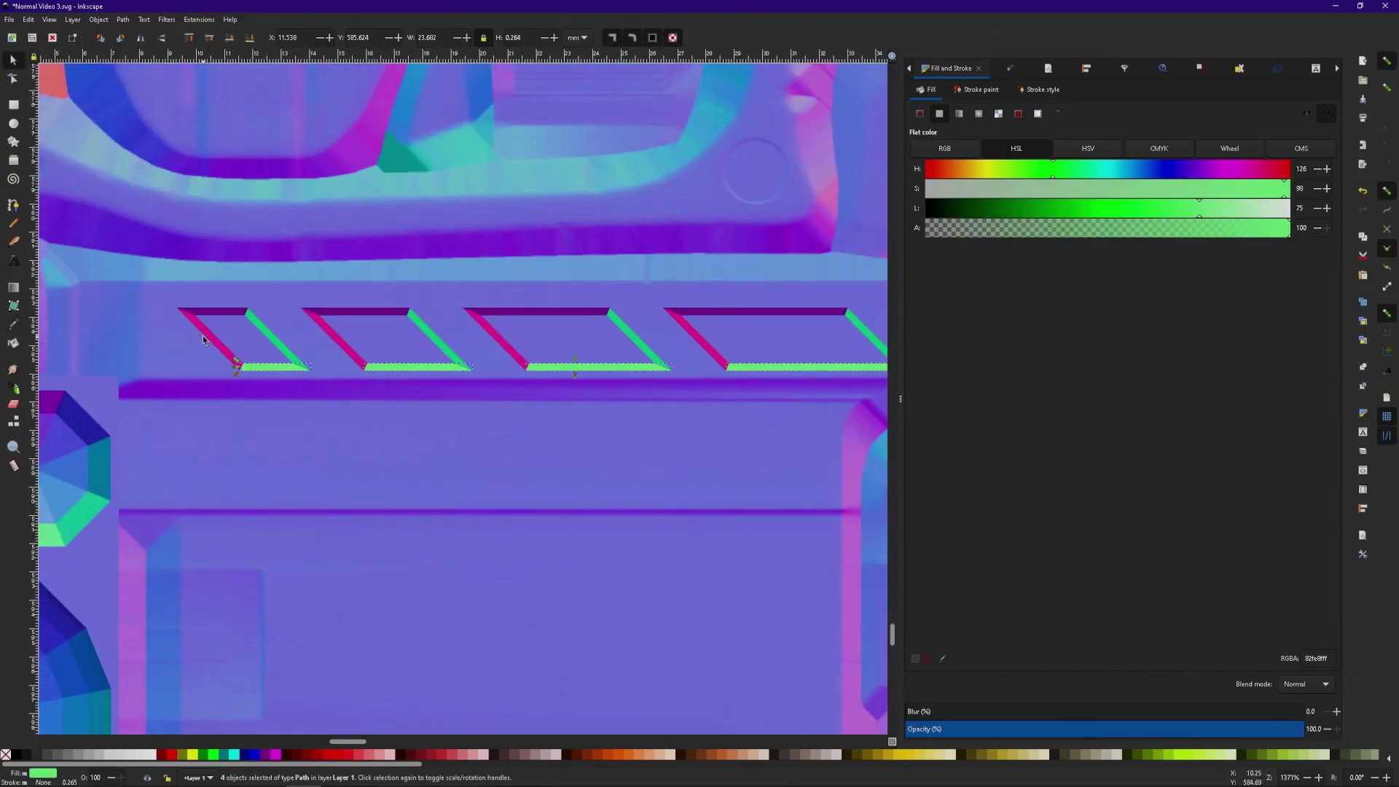
- Fill the magenta slanted edges of the four flipped slots with the olive yellow sampled from the large disc's lower-left outer segment
click(203, 336)
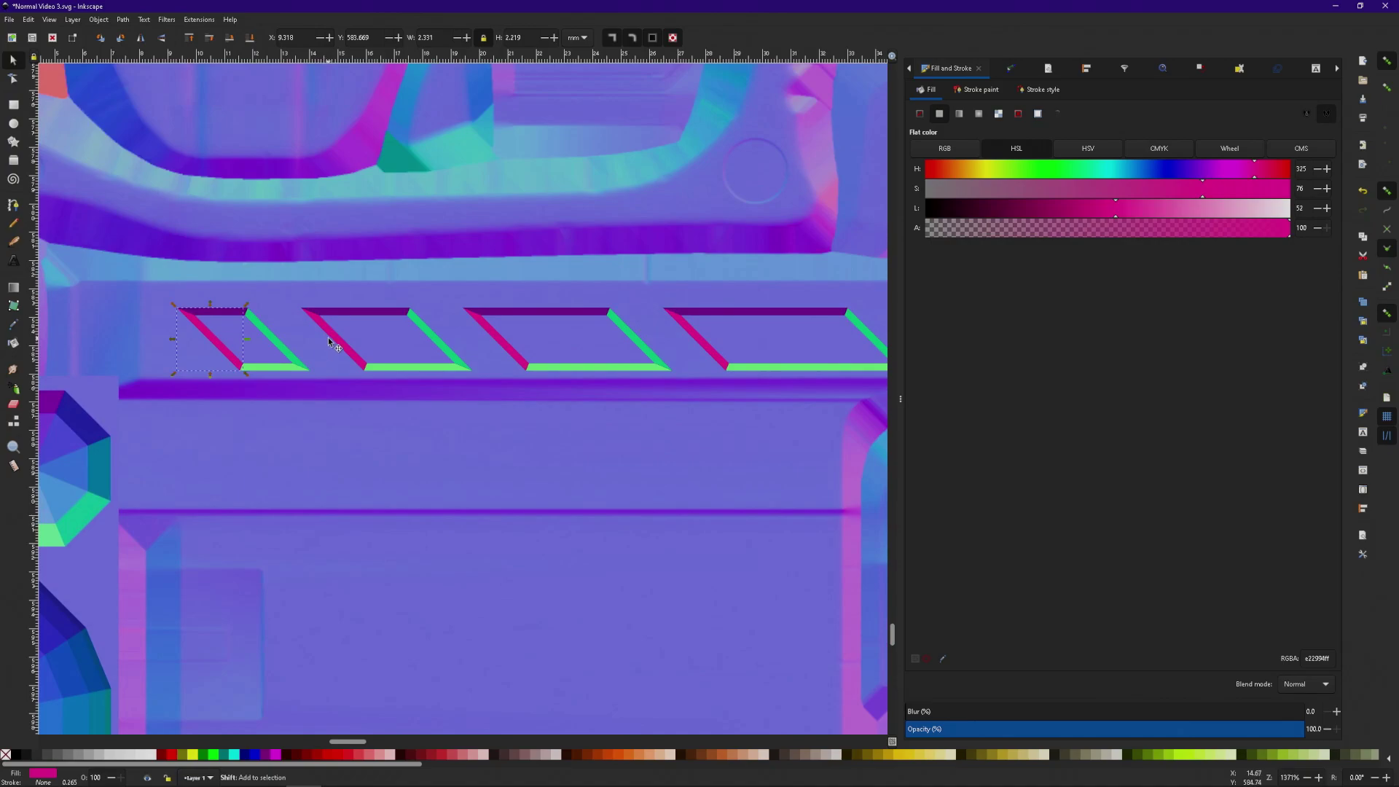
shift+click(332, 341)
shift+click(494, 340)
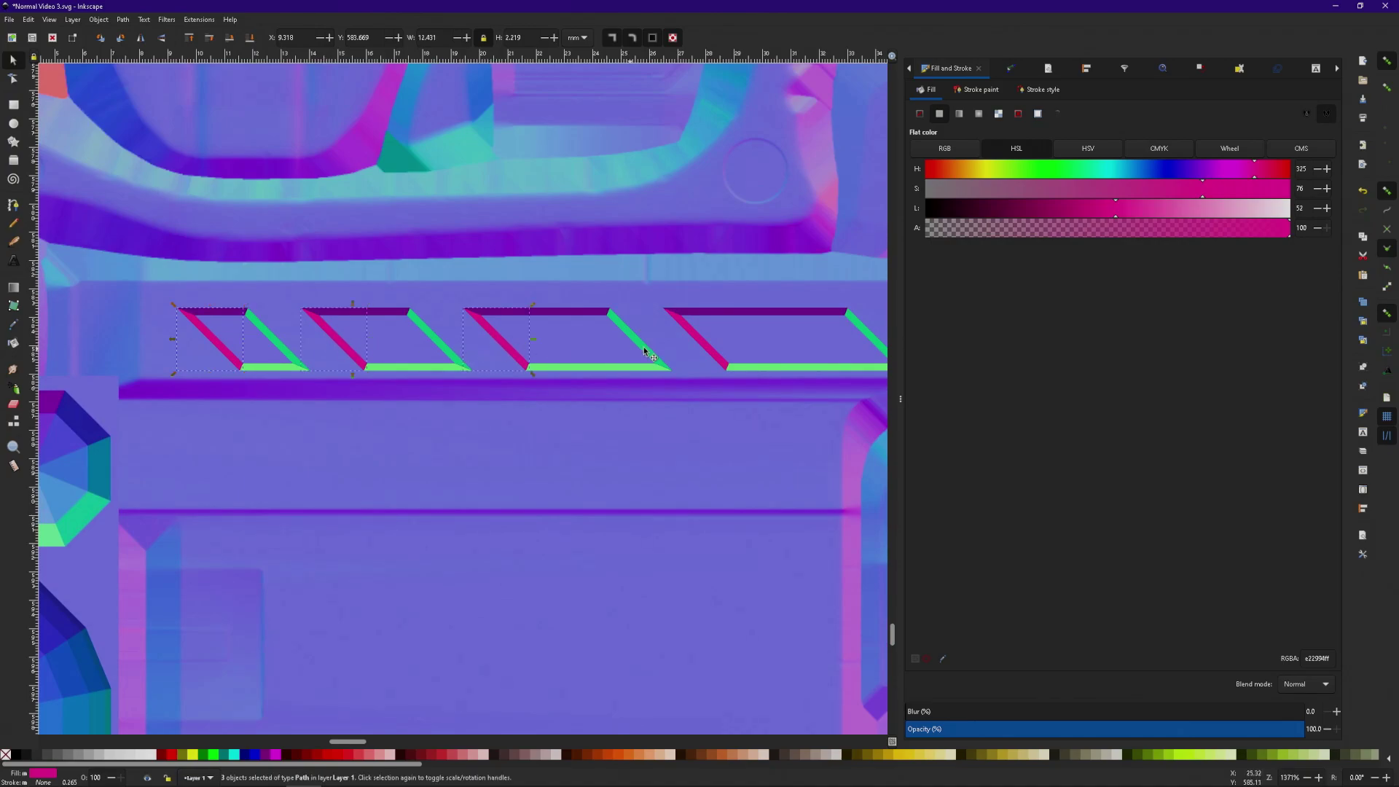
shift+click(696, 348)
click(943, 659)
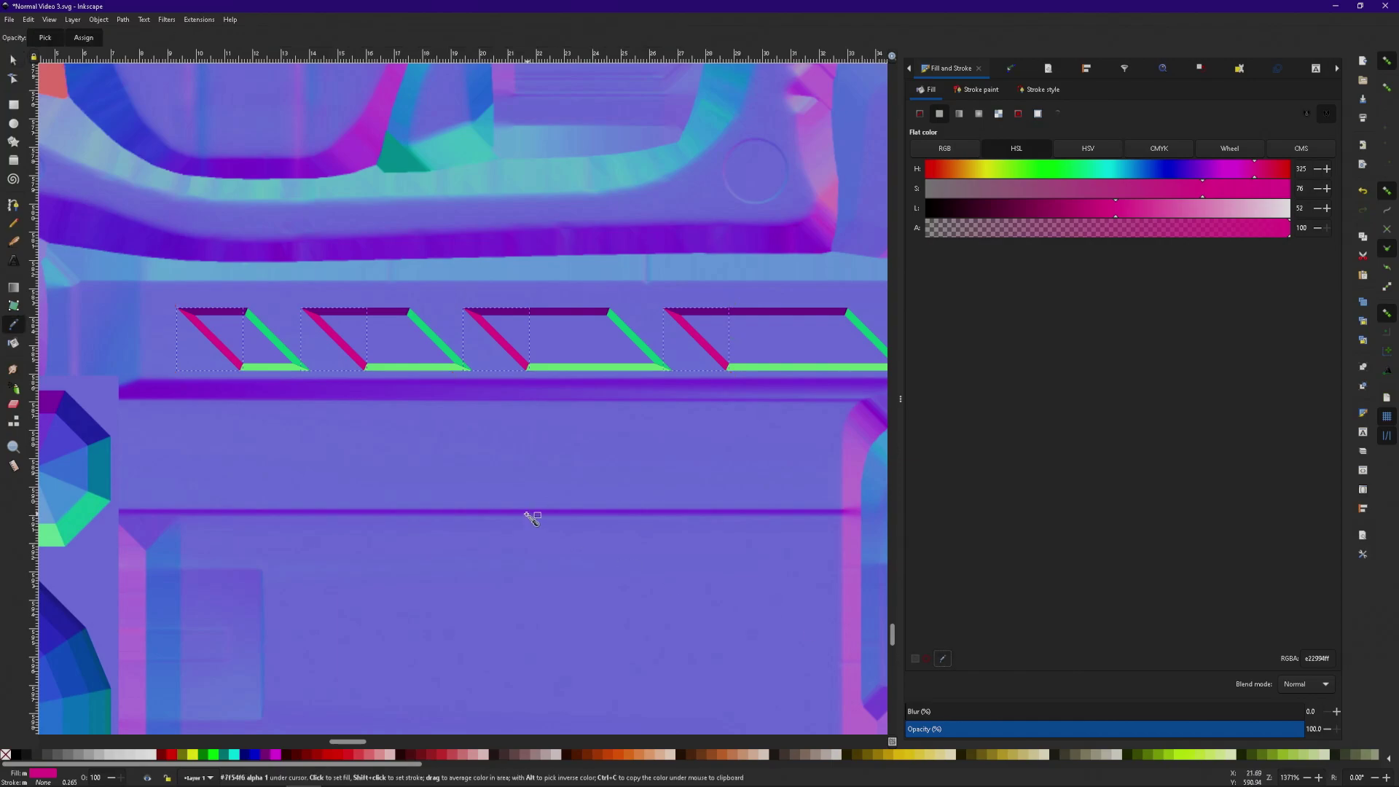
ctrl+scroll(530, 515, down, 1)
ctrl+scroll(428, 556, down, 1)
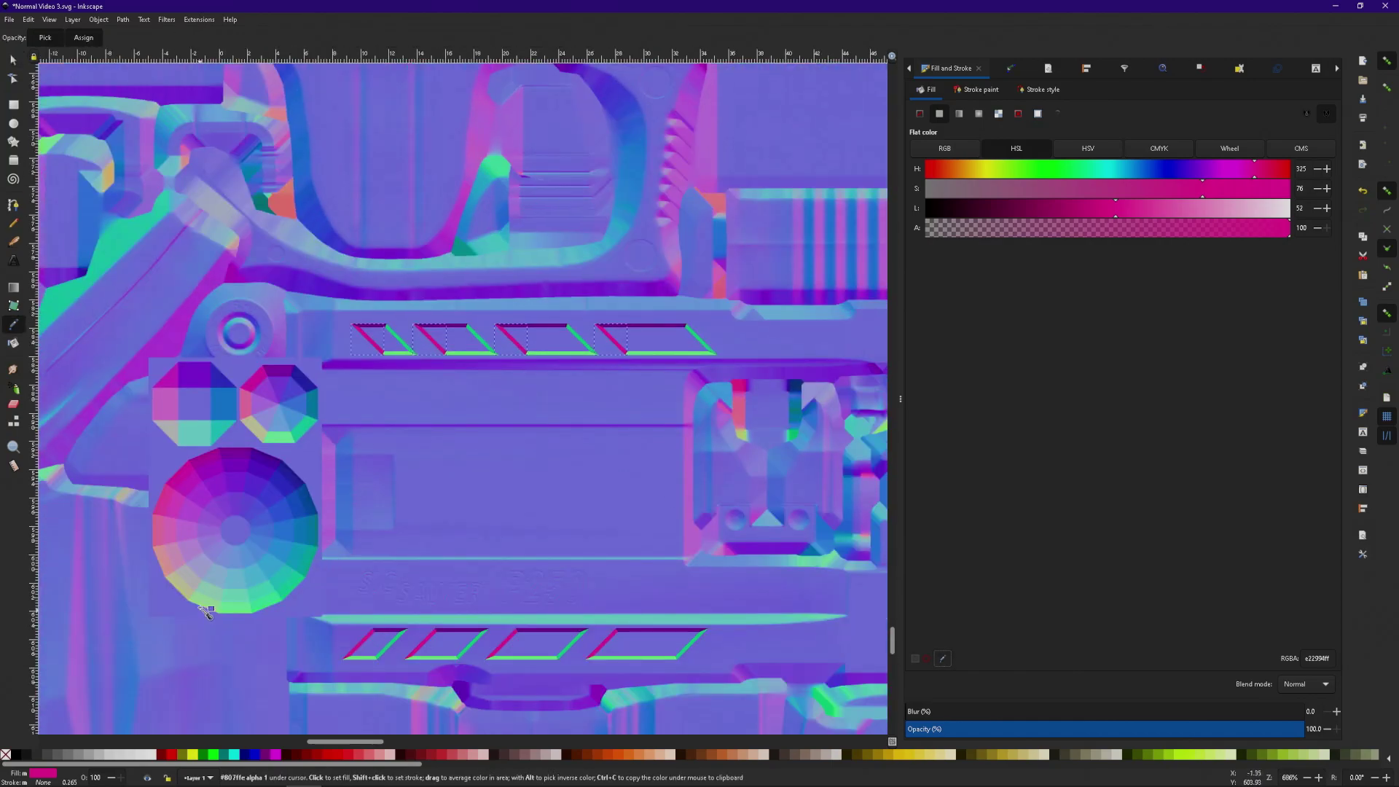
ctrl+scroll(262, 592, up, 1)
ctrl+scroll(259, 589, up, 1)
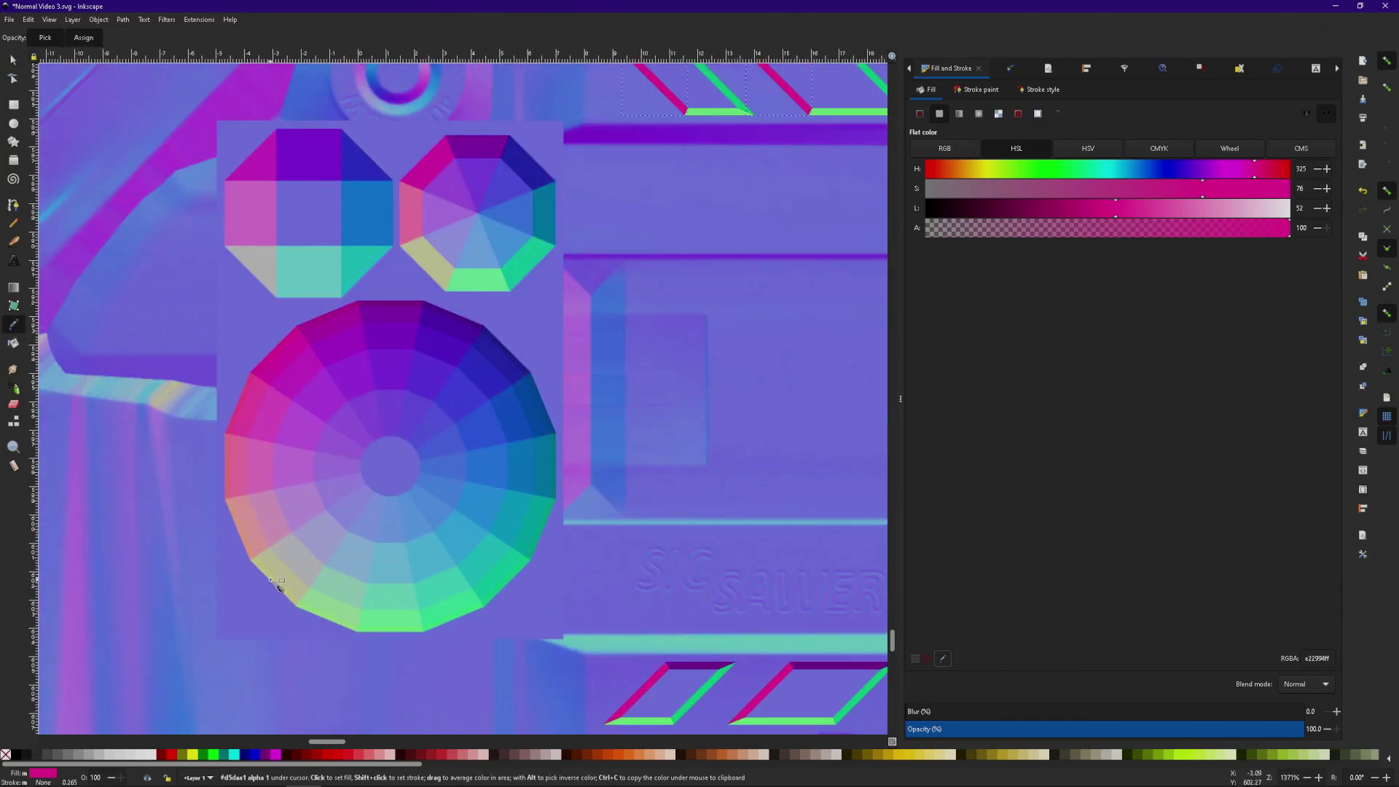
click(270, 581)
- Fill the green slanted edges of the four flipped slots with the dark blue sampled from the large disc's upper-right outer segment
ctrl+scroll(553, 488, down, 1)
ctrl+scroll(605, 466, down, 1)
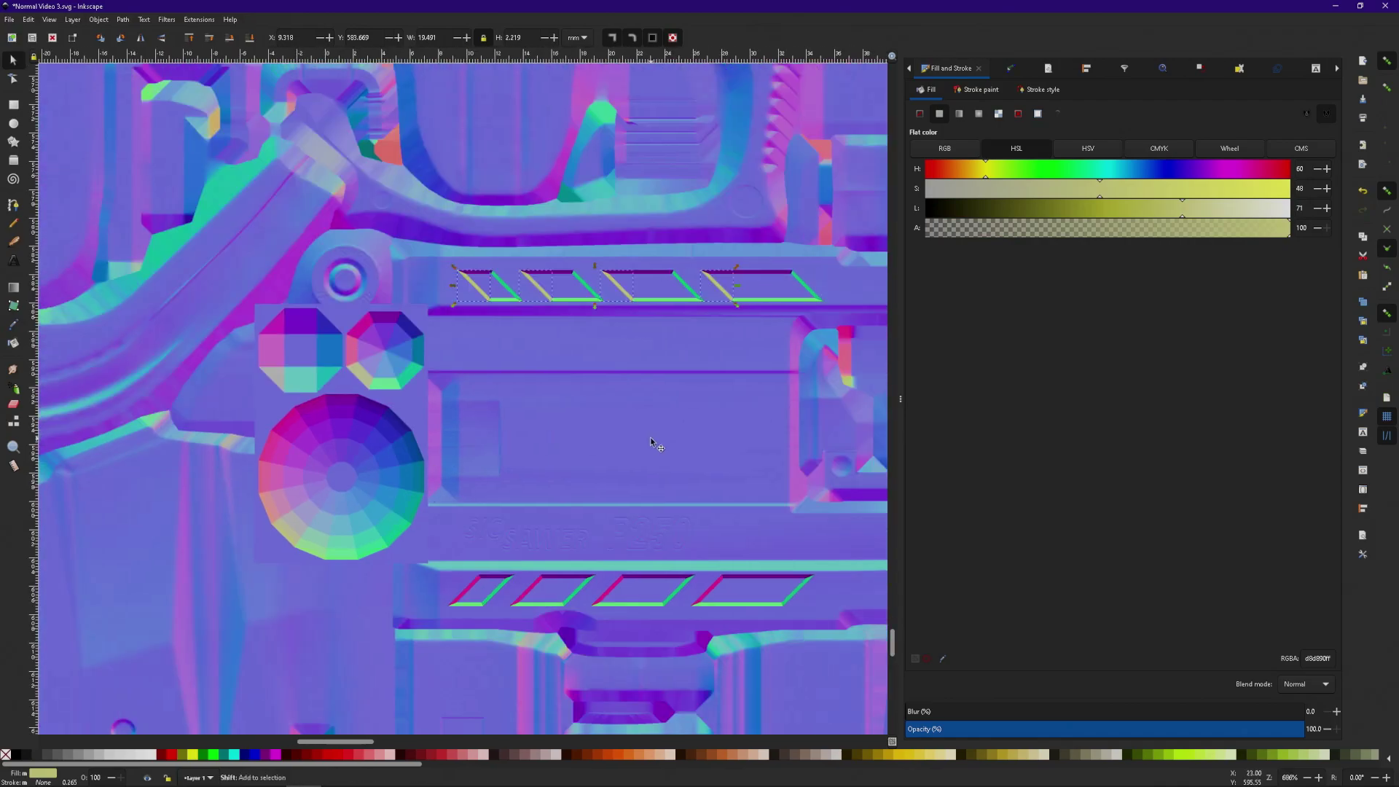
ctrl+scroll(519, 337, up, 4)
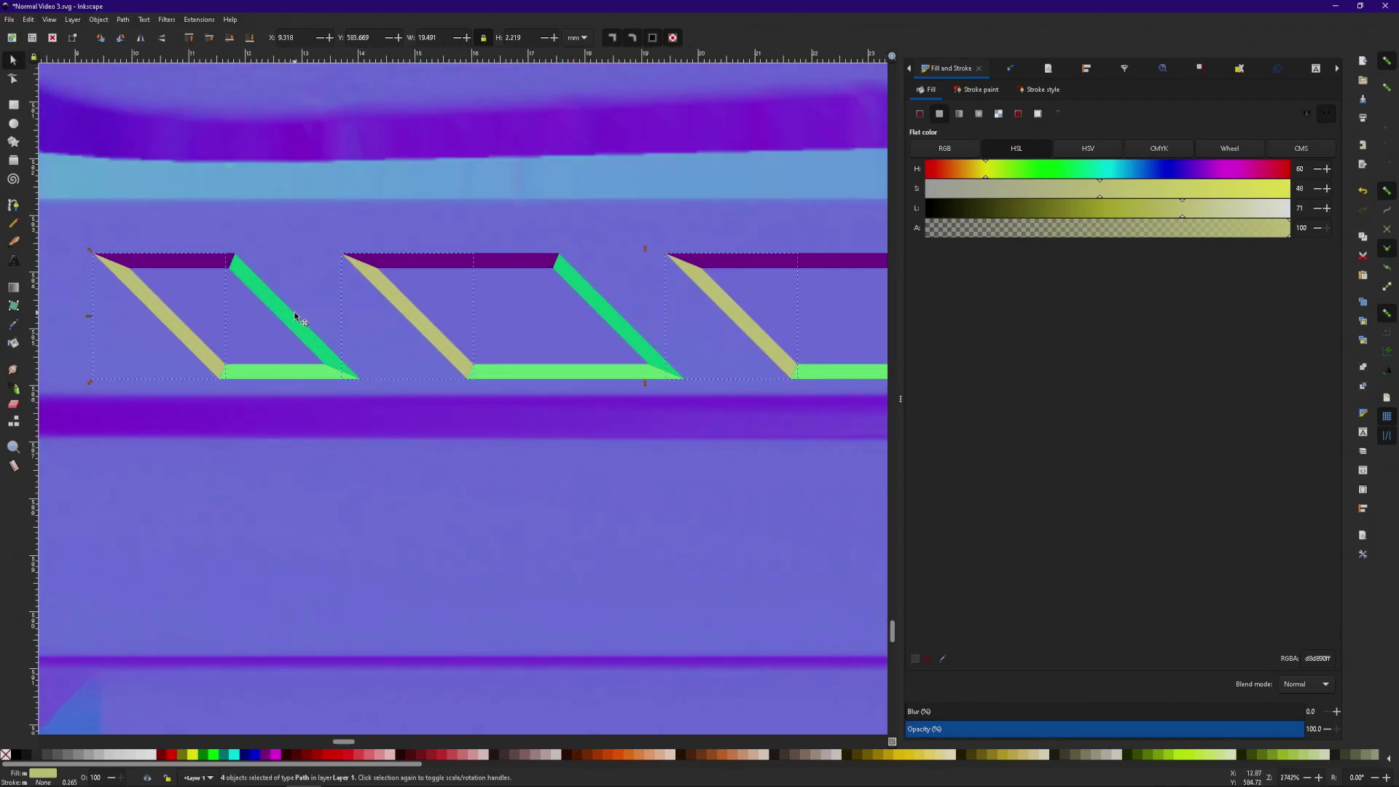
click(300, 316)
ctrl+scroll(306, 325, down, 1)
shift+click(532, 326)
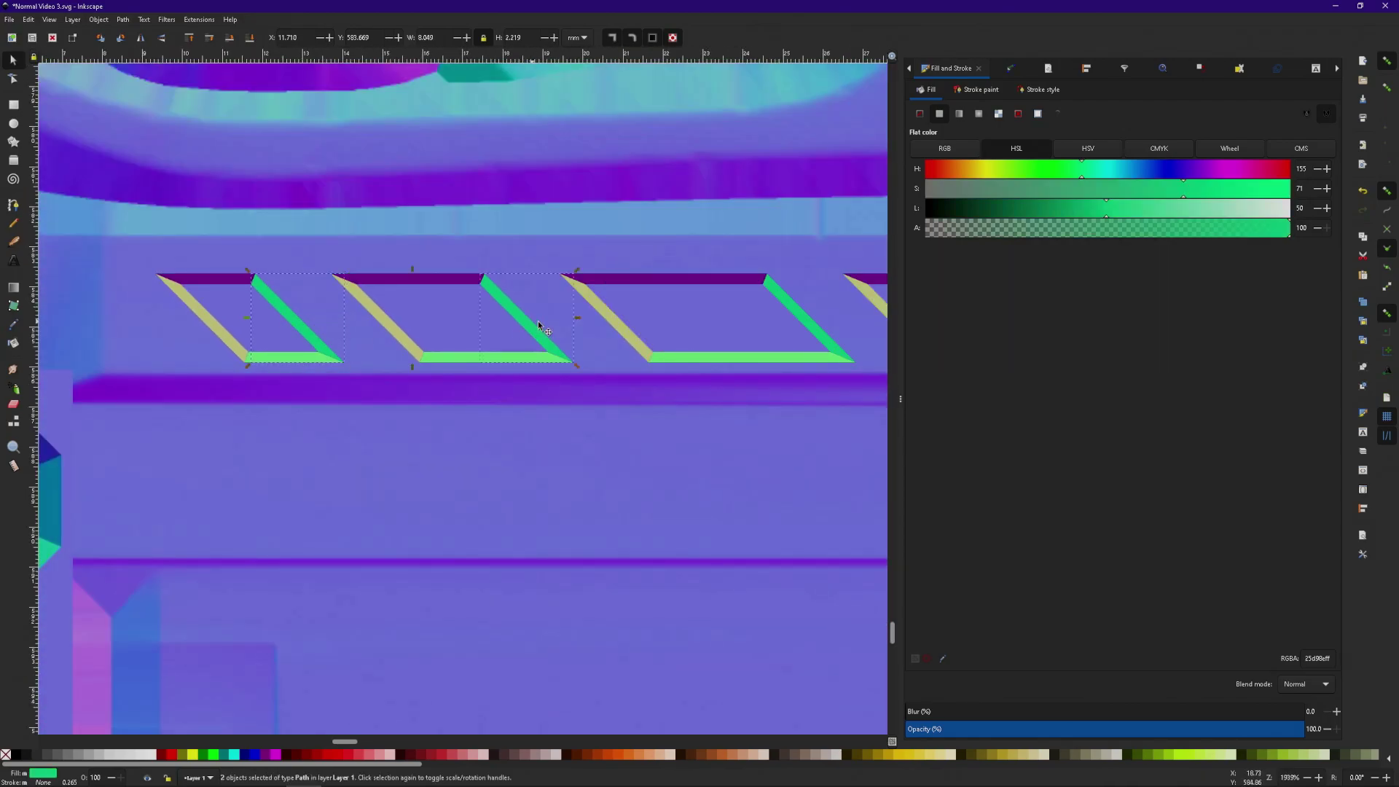
shift+click(794, 326)
scroll(809, 341, right, 1)
scroll(808, 339, right, 7)
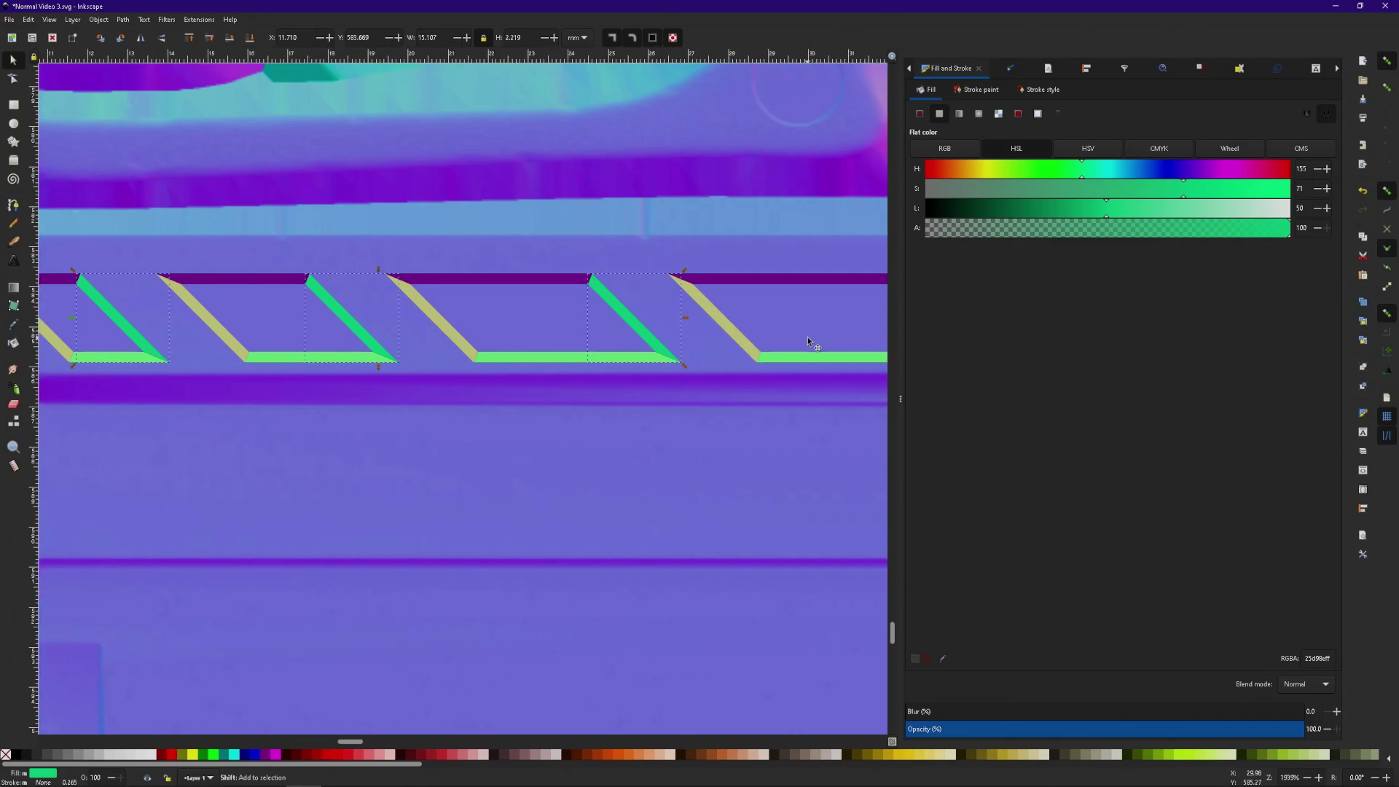
shift+click(791, 330)
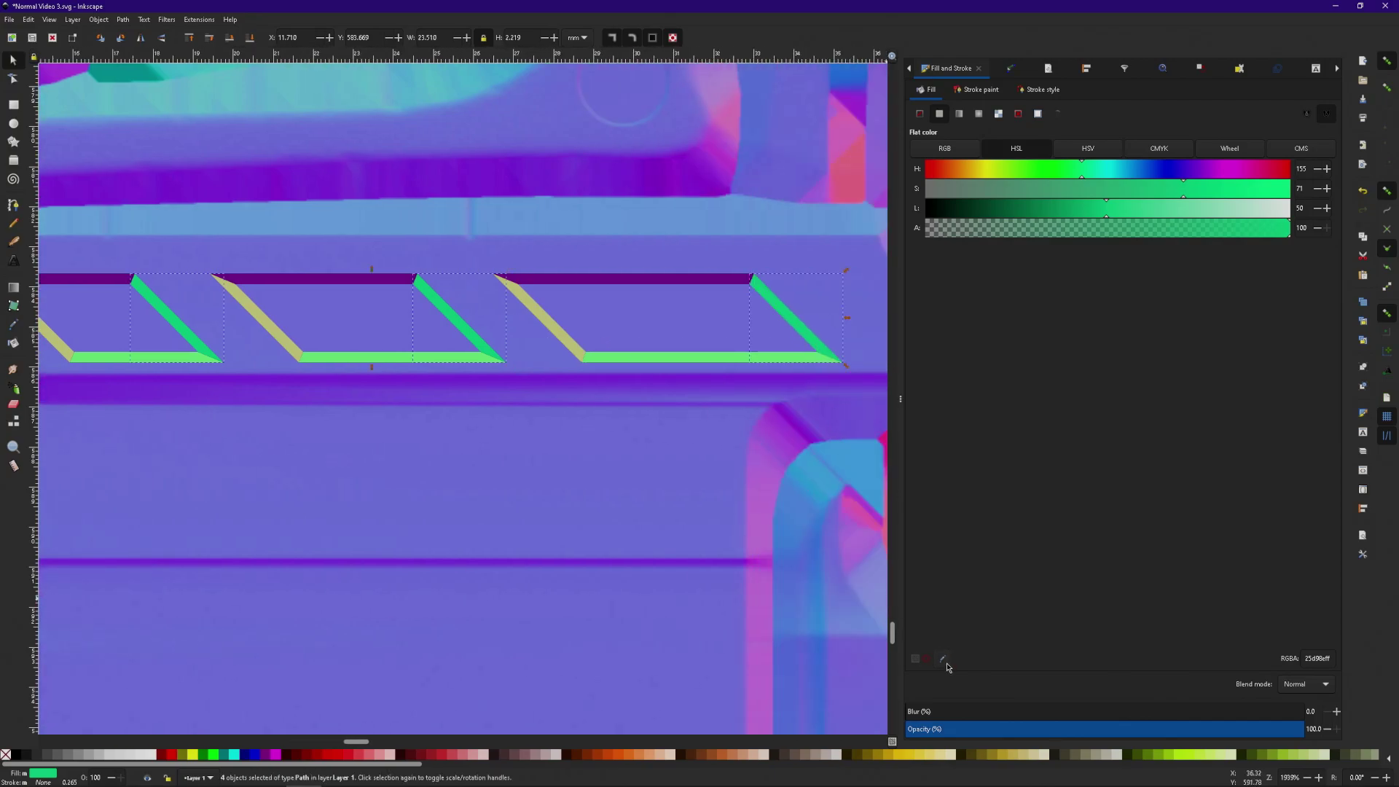
key(d)
ctrl+scroll(578, 593, down, 2)
scroll(459, 609, left, 5)
ctrl+scroll(338, 649, up, 3)
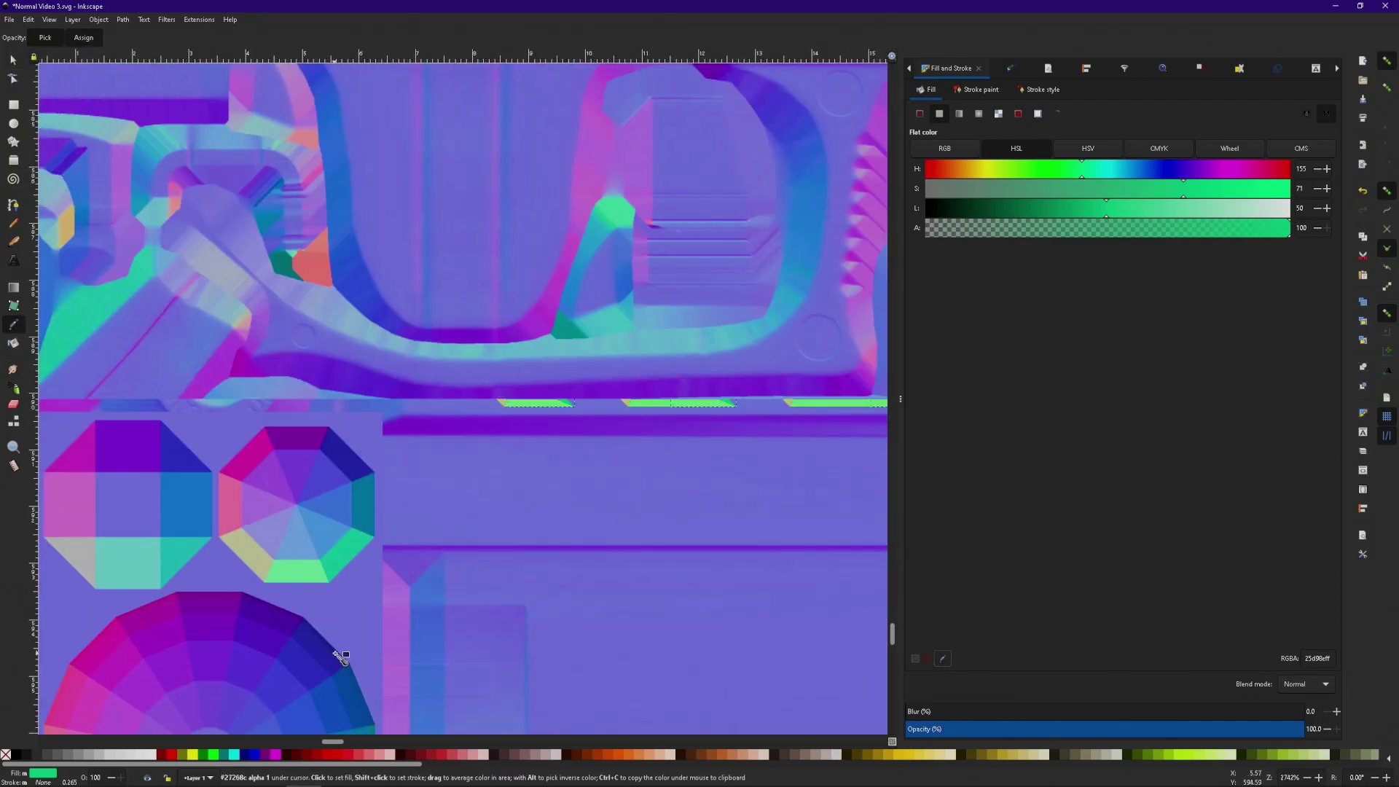
click(322, 634)
- Move the plain blue square exactly over the gun normal map, behind the two rows of slots
ctrl+scroll(629, 572, down, 5)
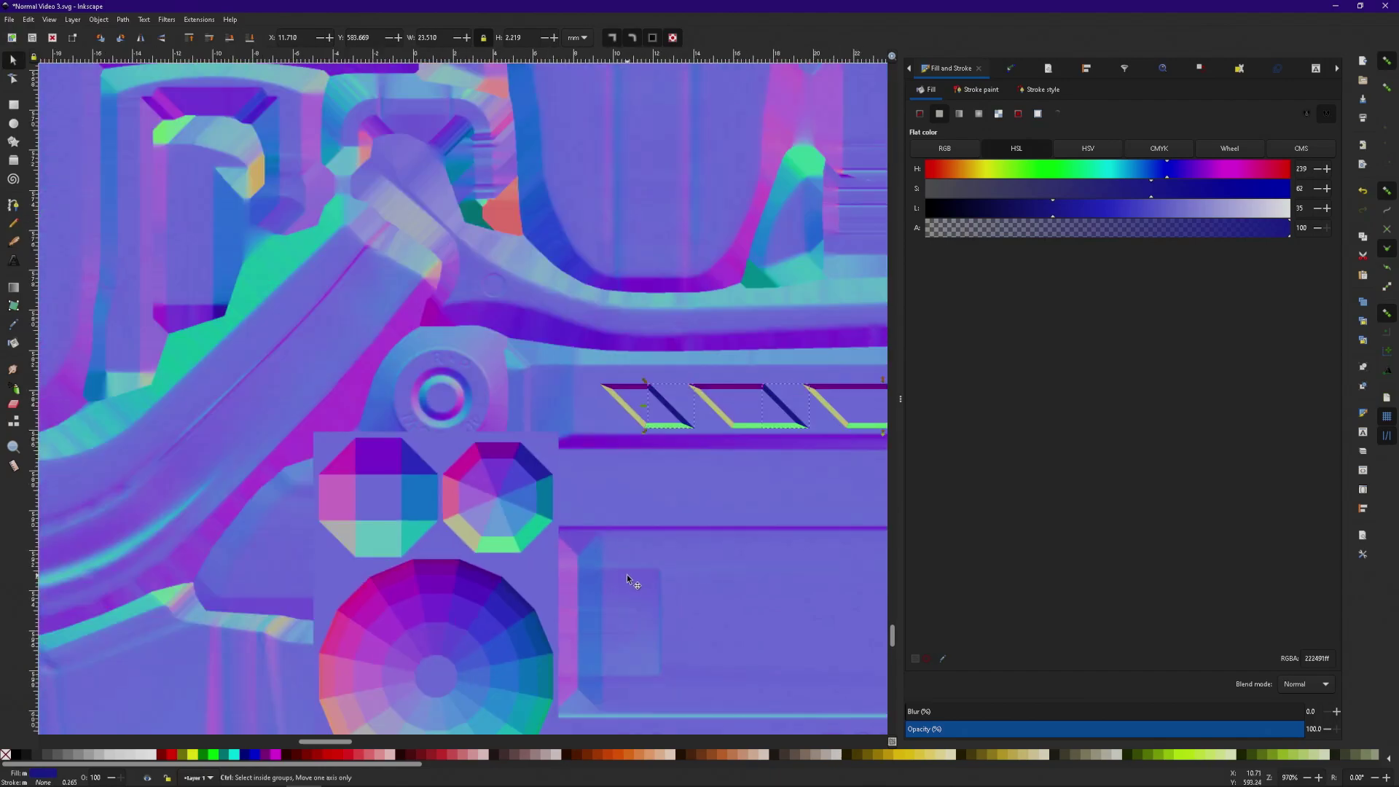
scroll(671, 527, right, 3)
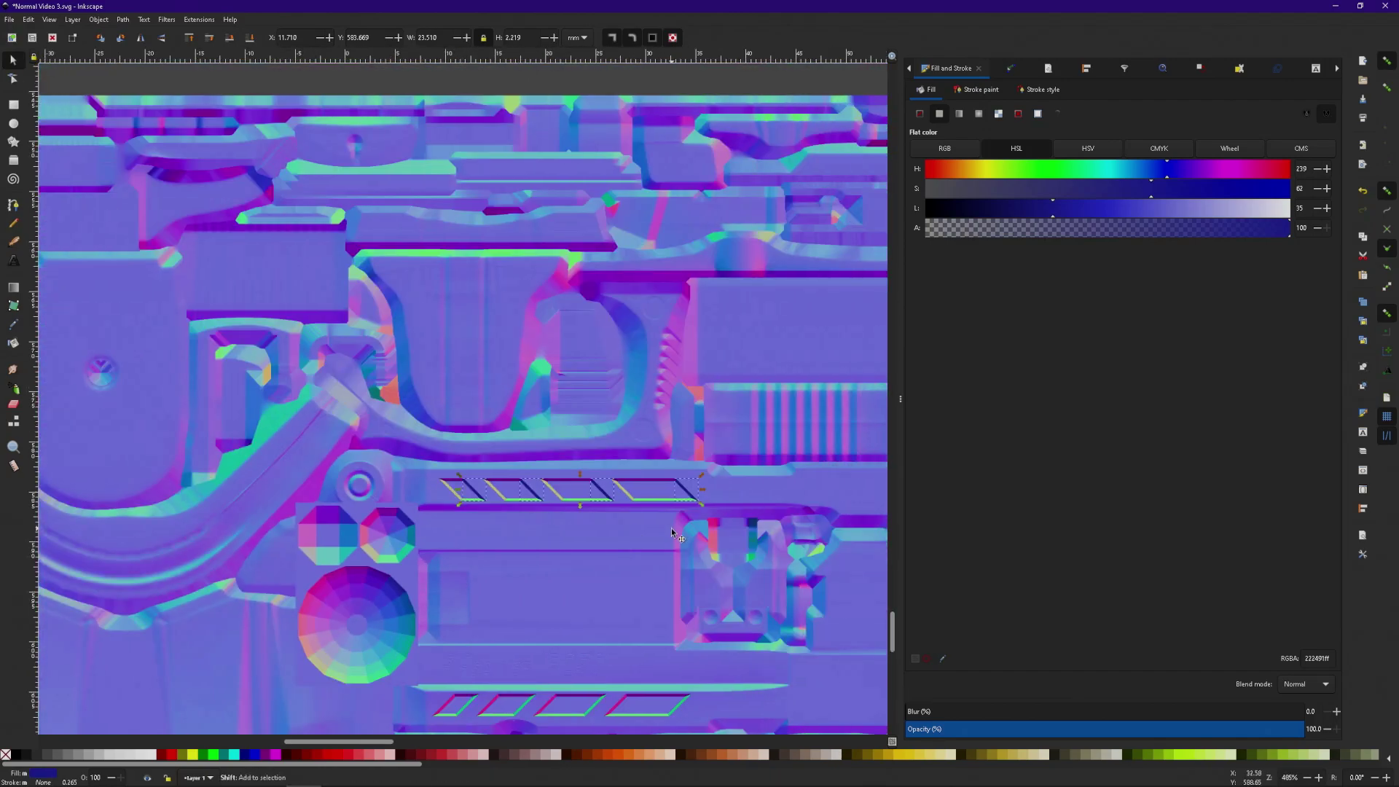
scroll(671, 528, down, 3)
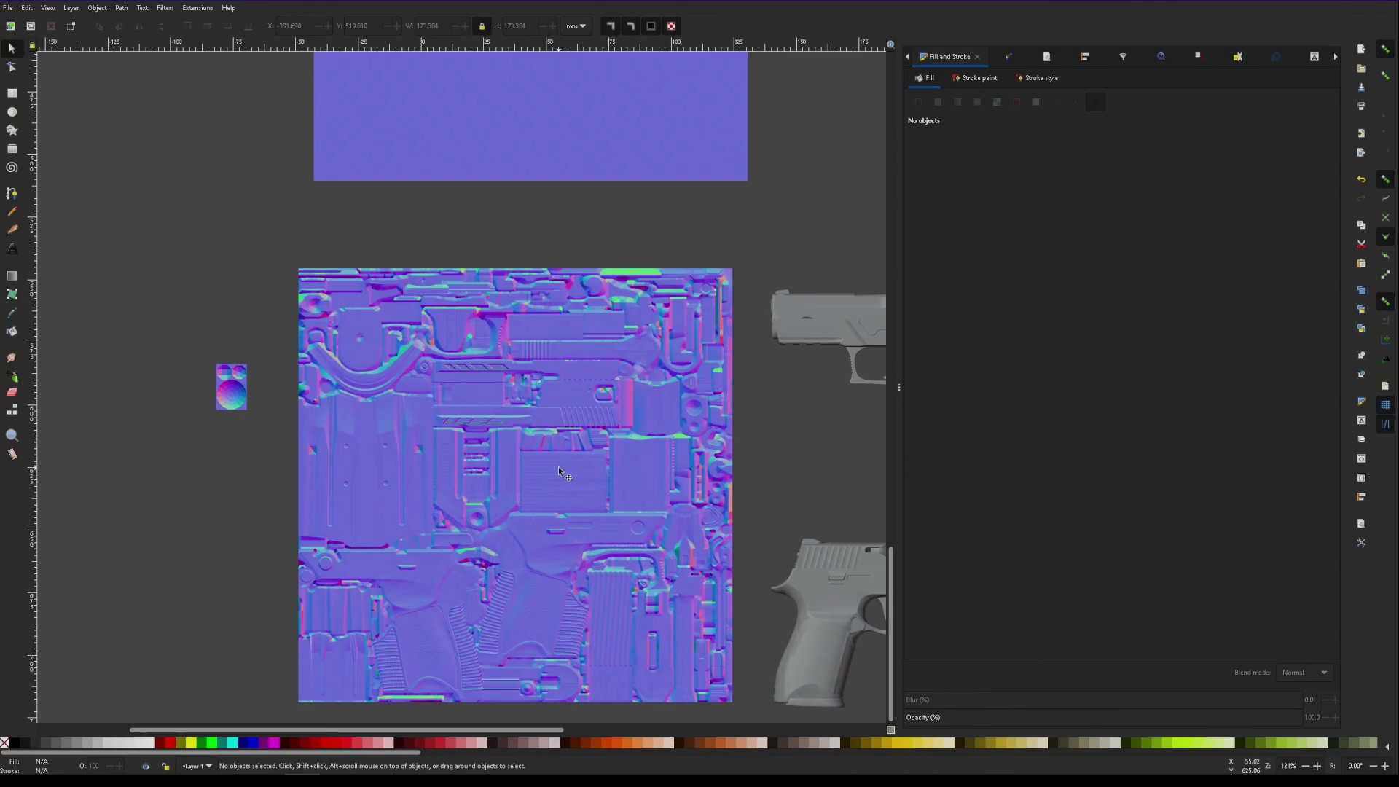
scroll(558, 471, down, 2)
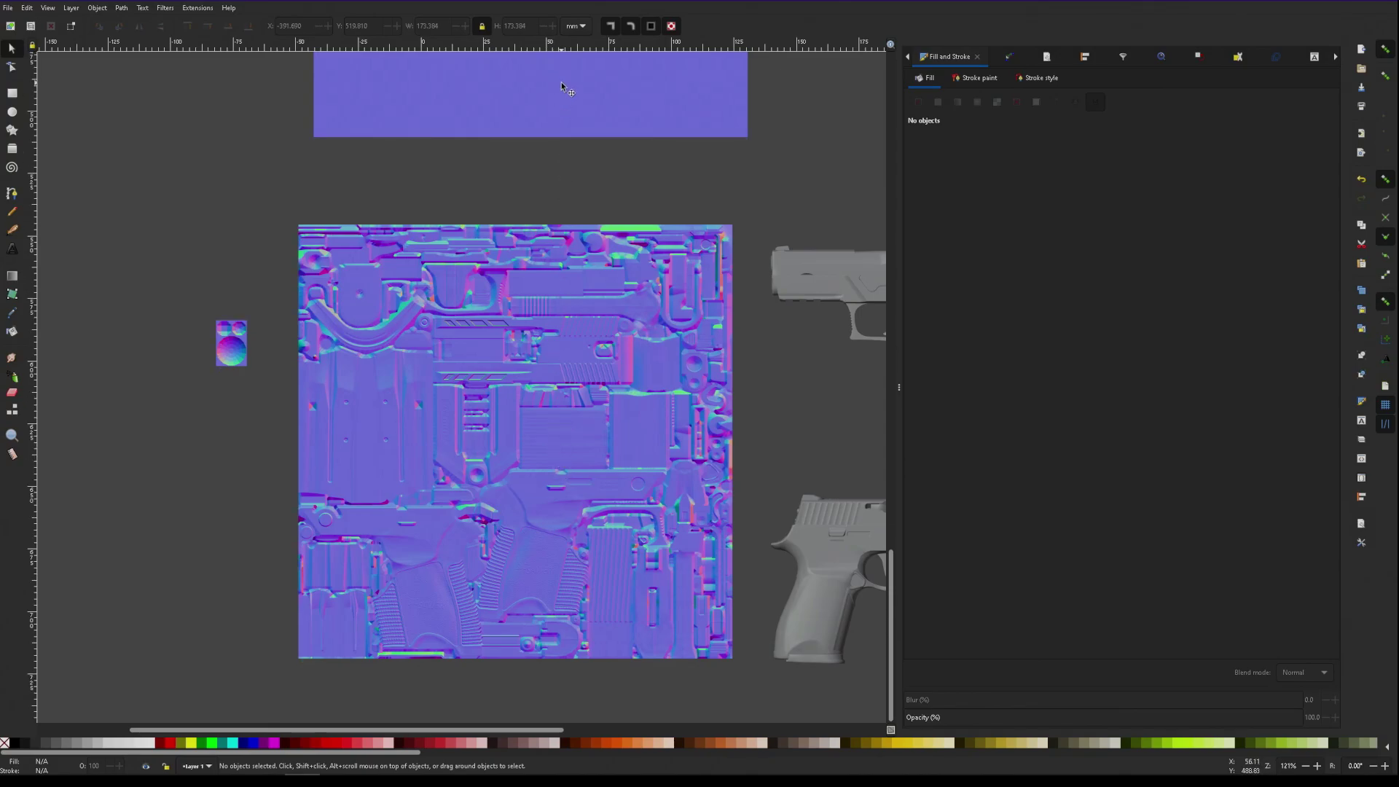
drag(561, 132, 550, 603)
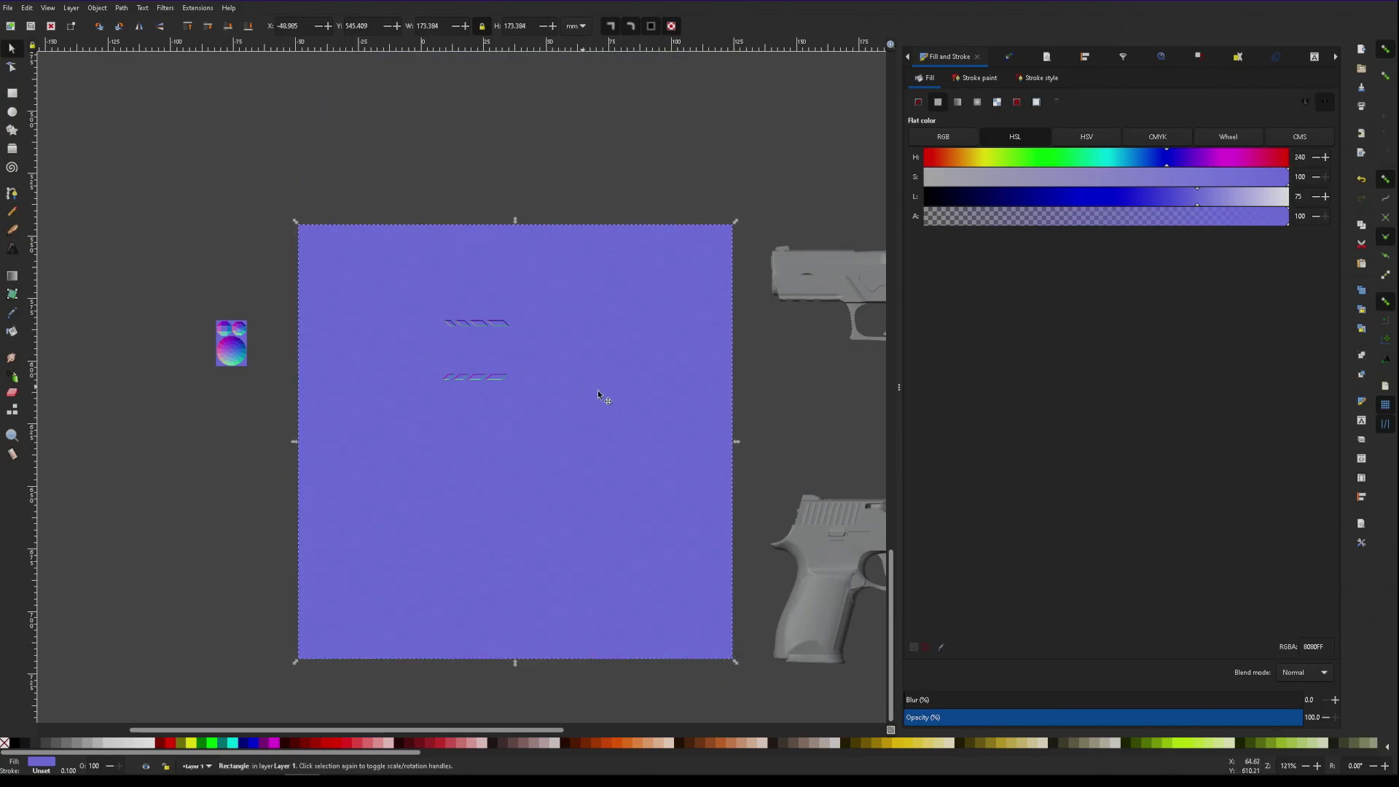
- Copy the blue square with both slot groups onto empty canvas beside the map, and move the original square back above the map
key(shift)
shift+click(477, 325)
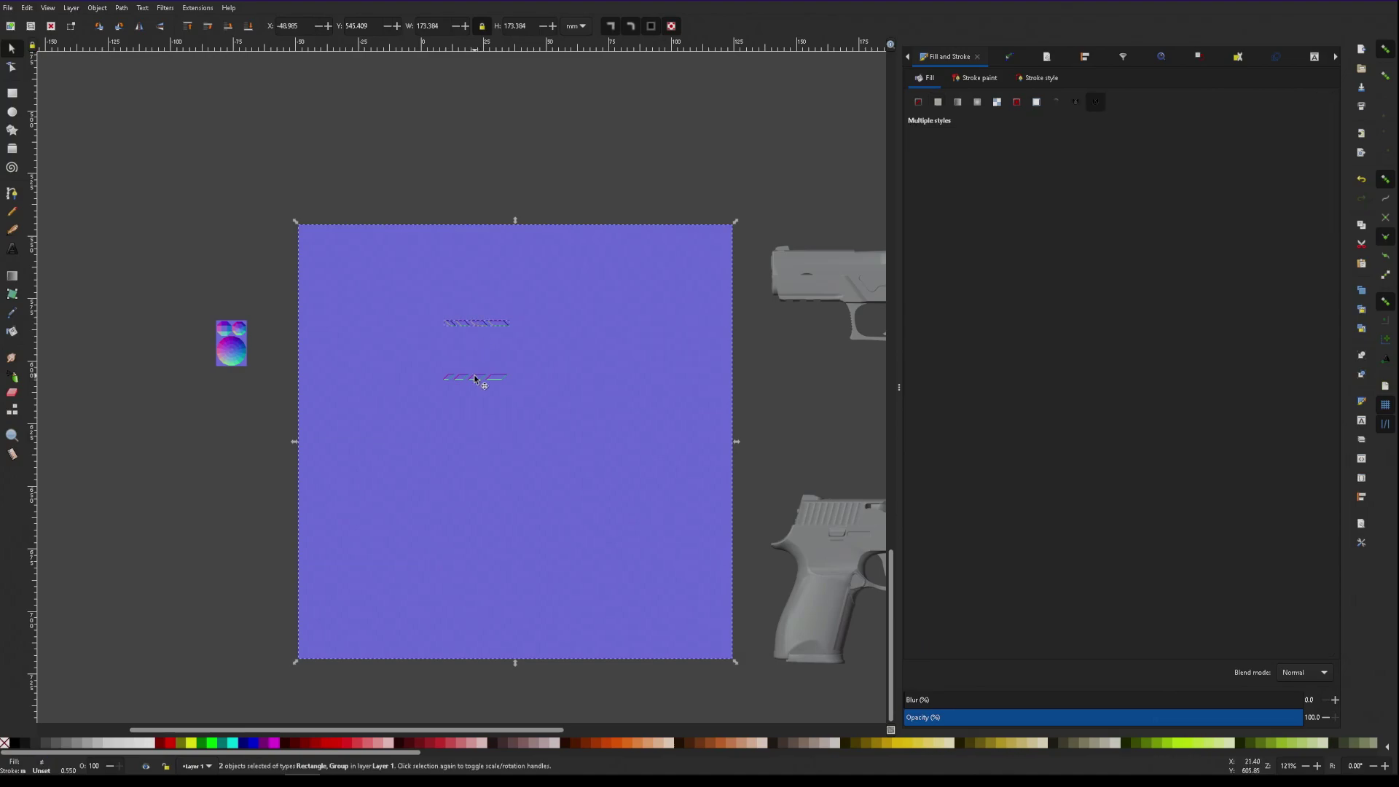
scroll(474, 381, left, 10)
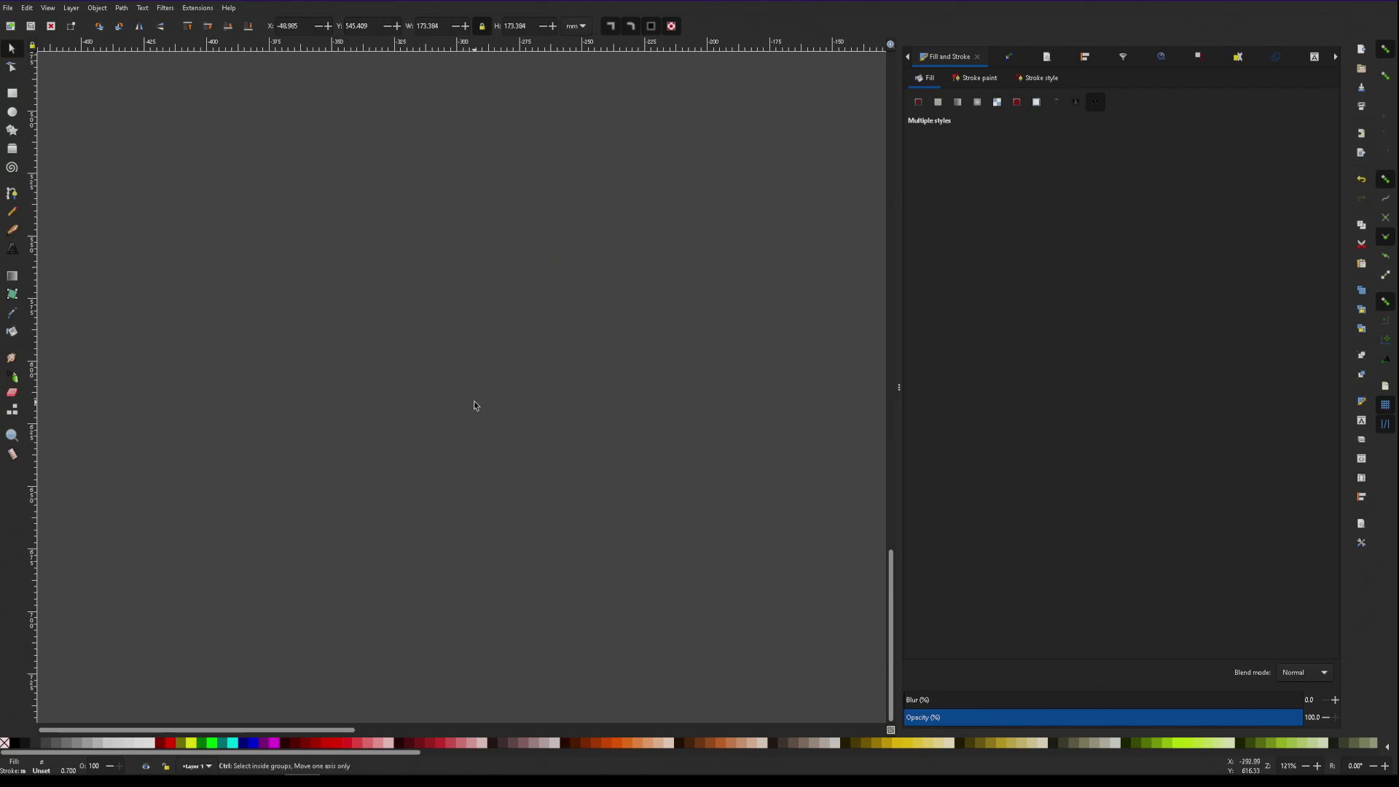
key(ctrl+v)
scroll(473, 406, right, 6)
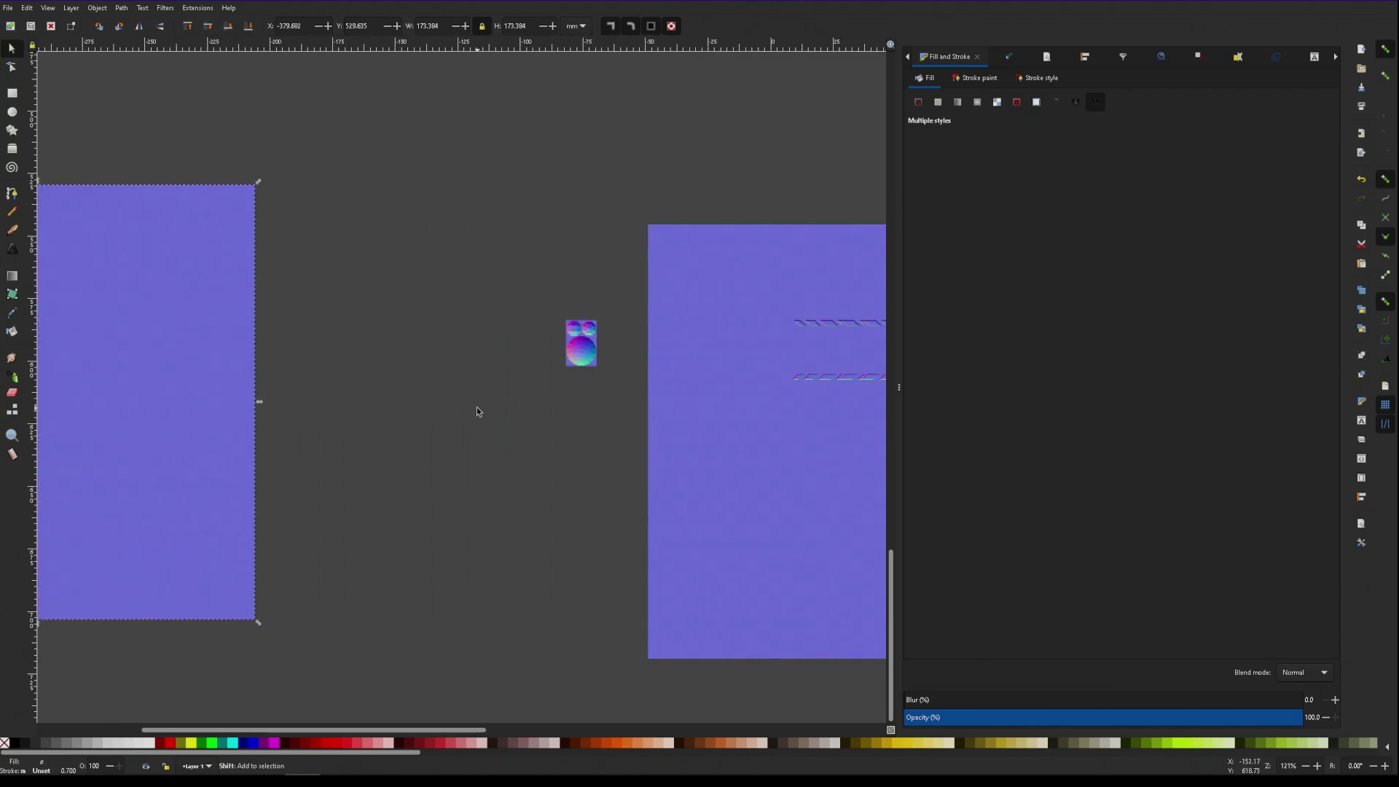
drag(687, 474, 631, 4)
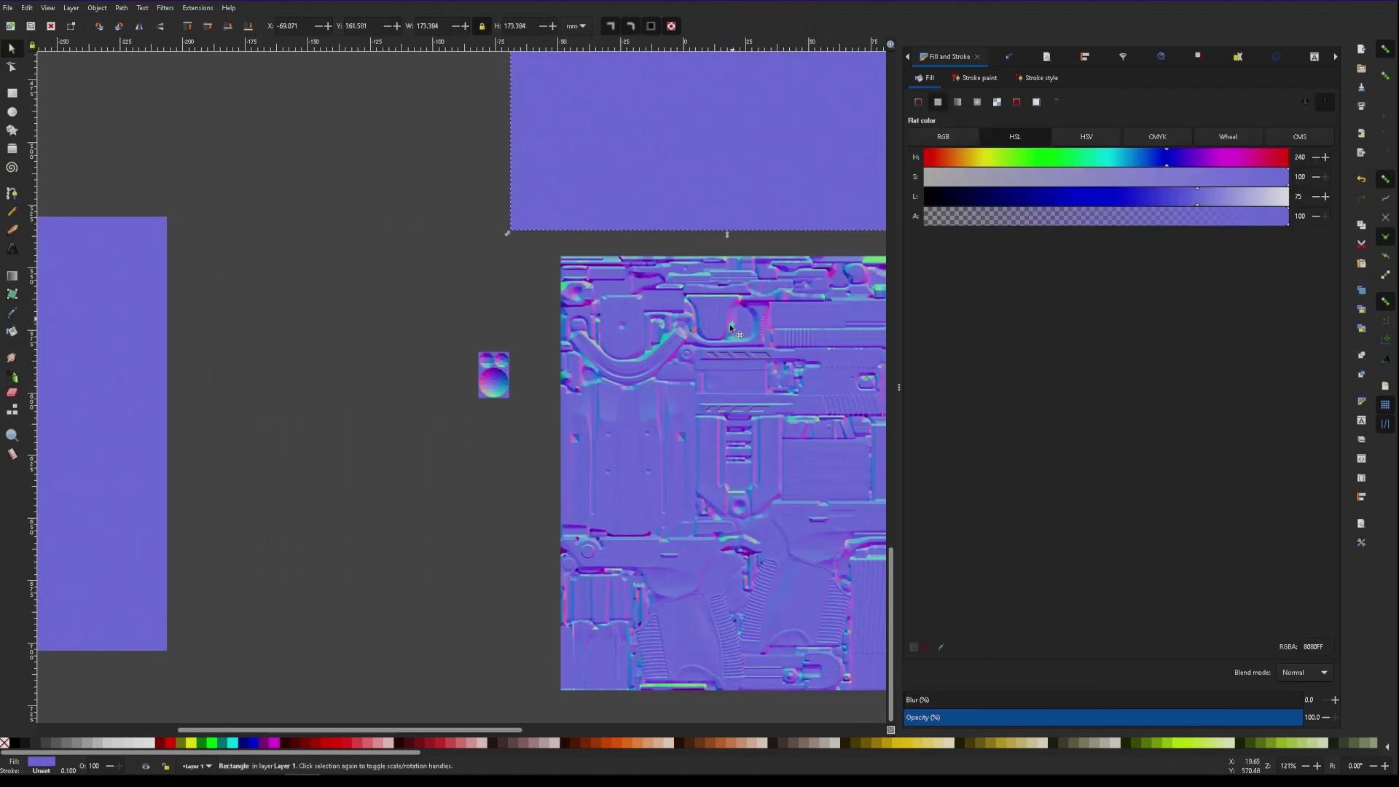
- Remove the fill from the copied square and select it together with both slot groups
scroll(497, 410, left, 7)
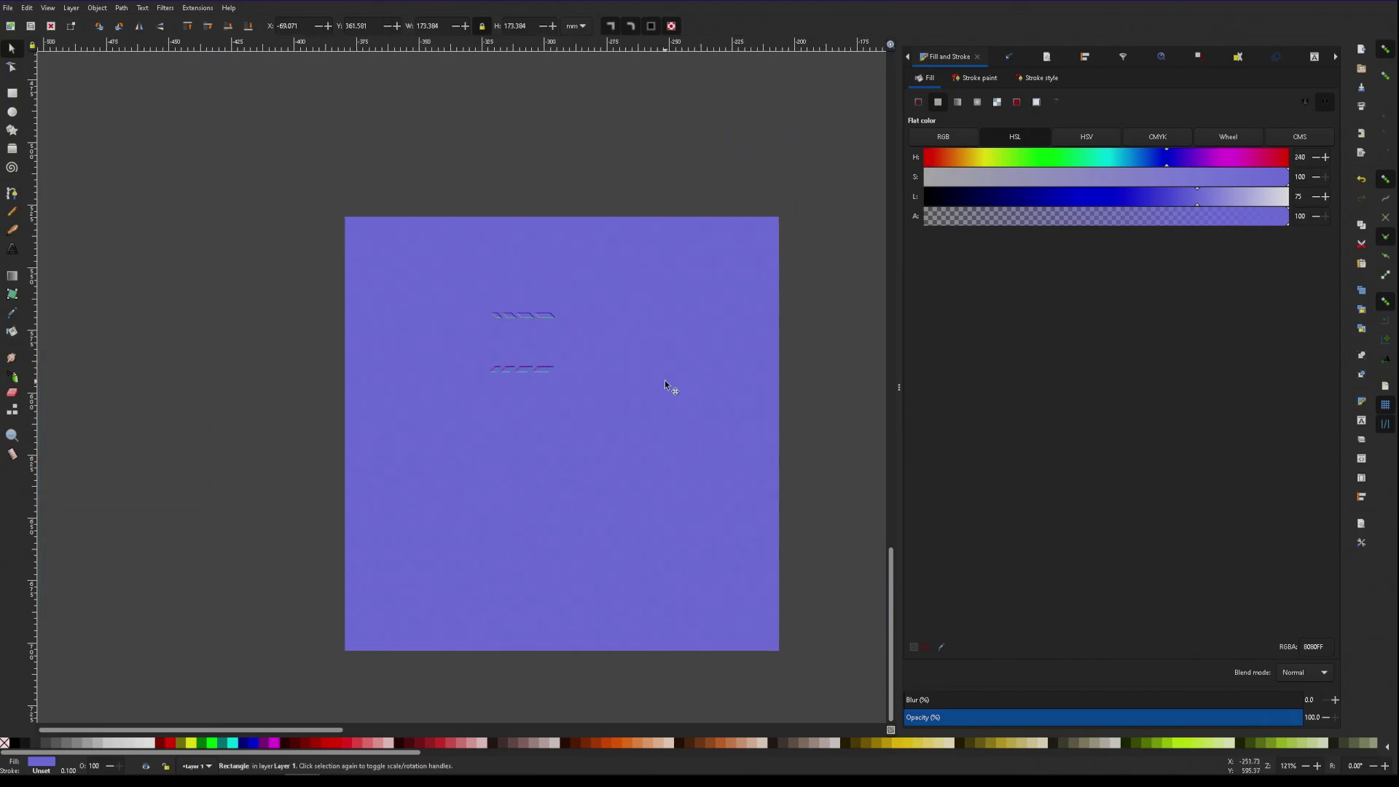
click(664, 382)
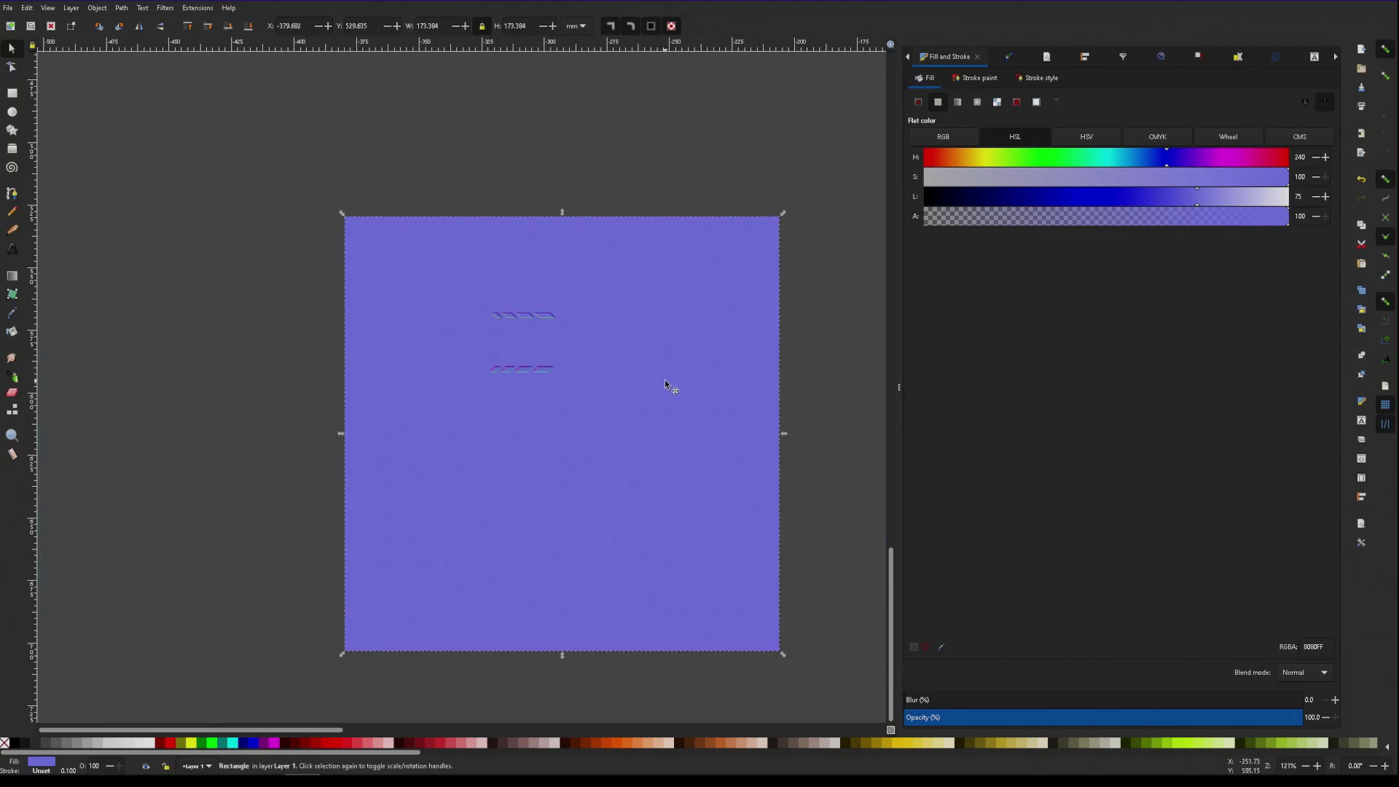
click(918, 102)
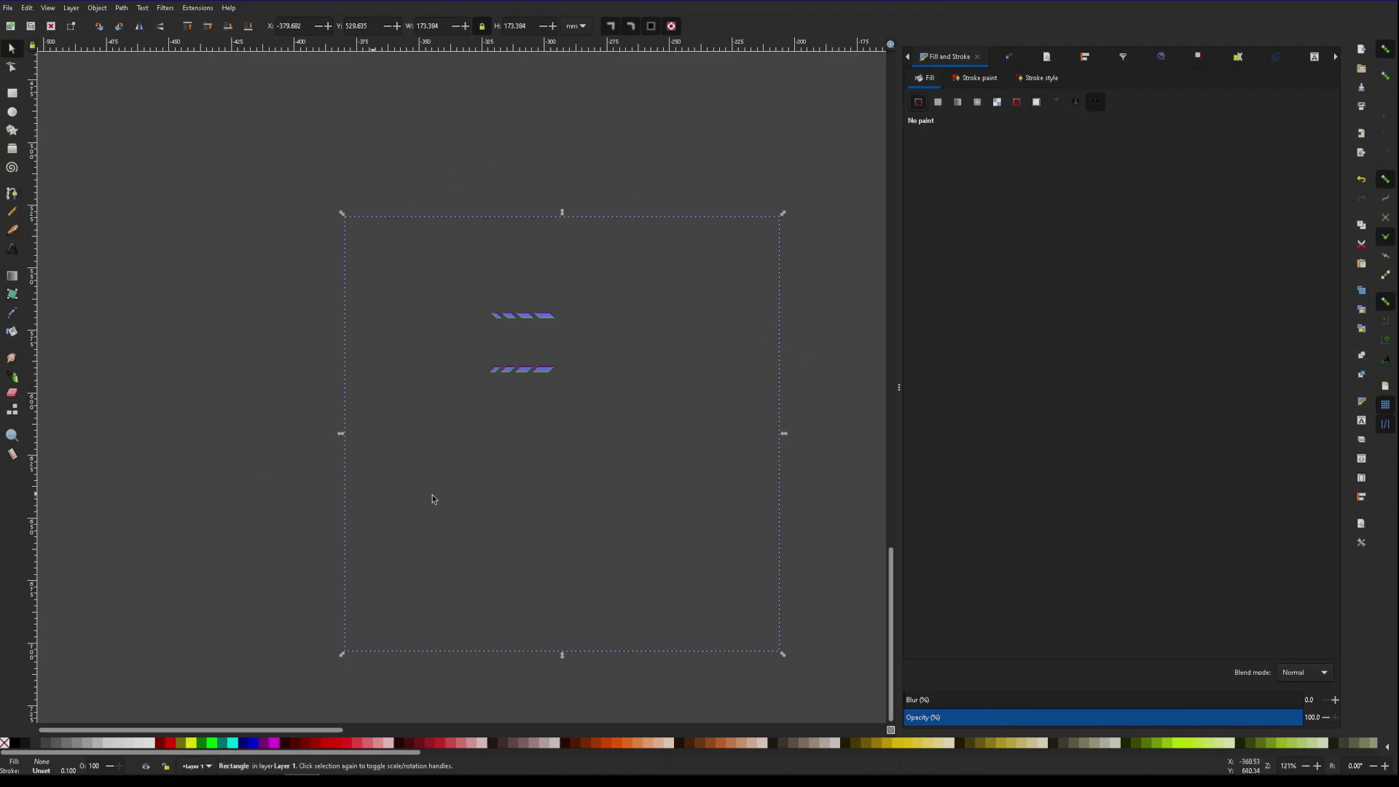
ctrl+scroll(662, 443, down, 2)
drag(416, 288, 777, 600)
scroll(771, 475, right, 2)
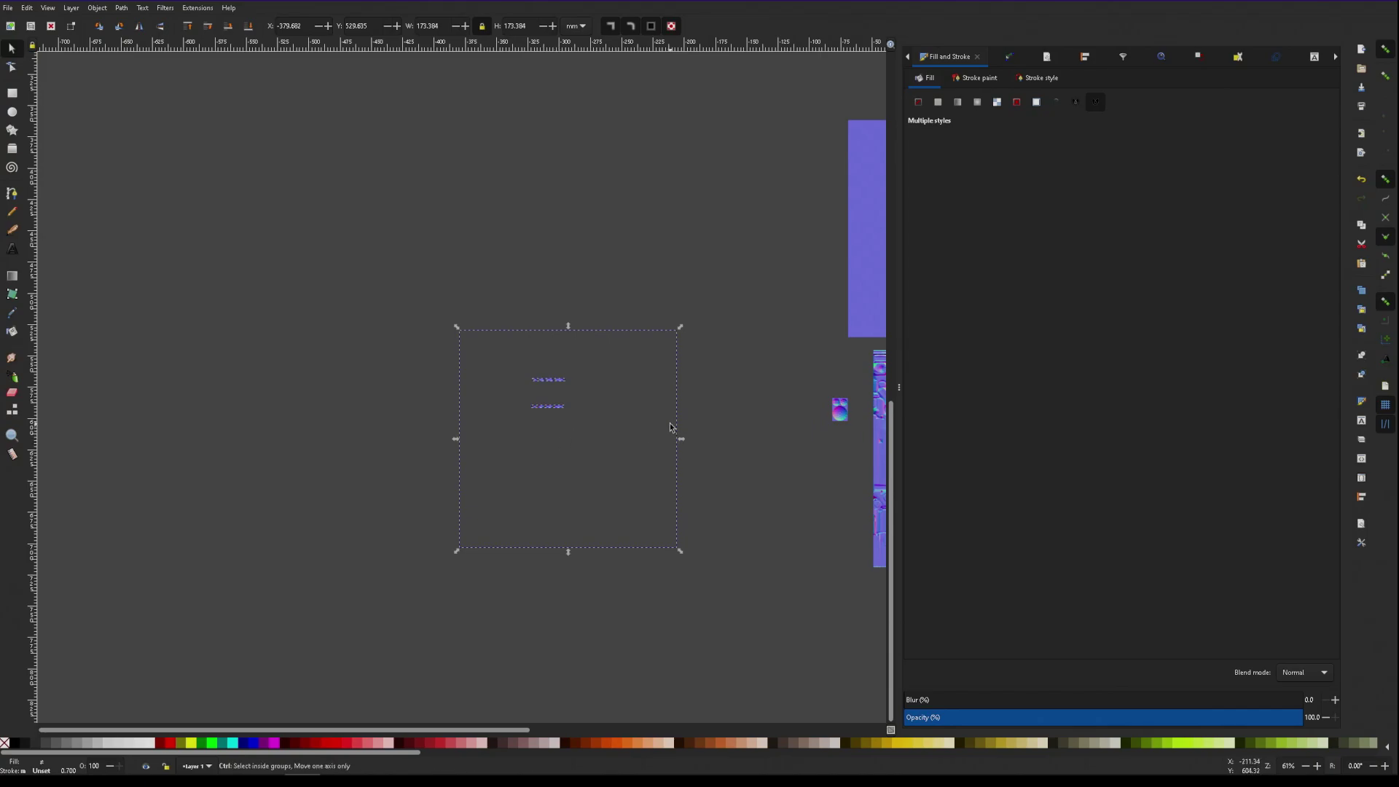
ctrl+scroll(671, 428, up, 2)
ctrl+scroll(671, 427, up, 2)
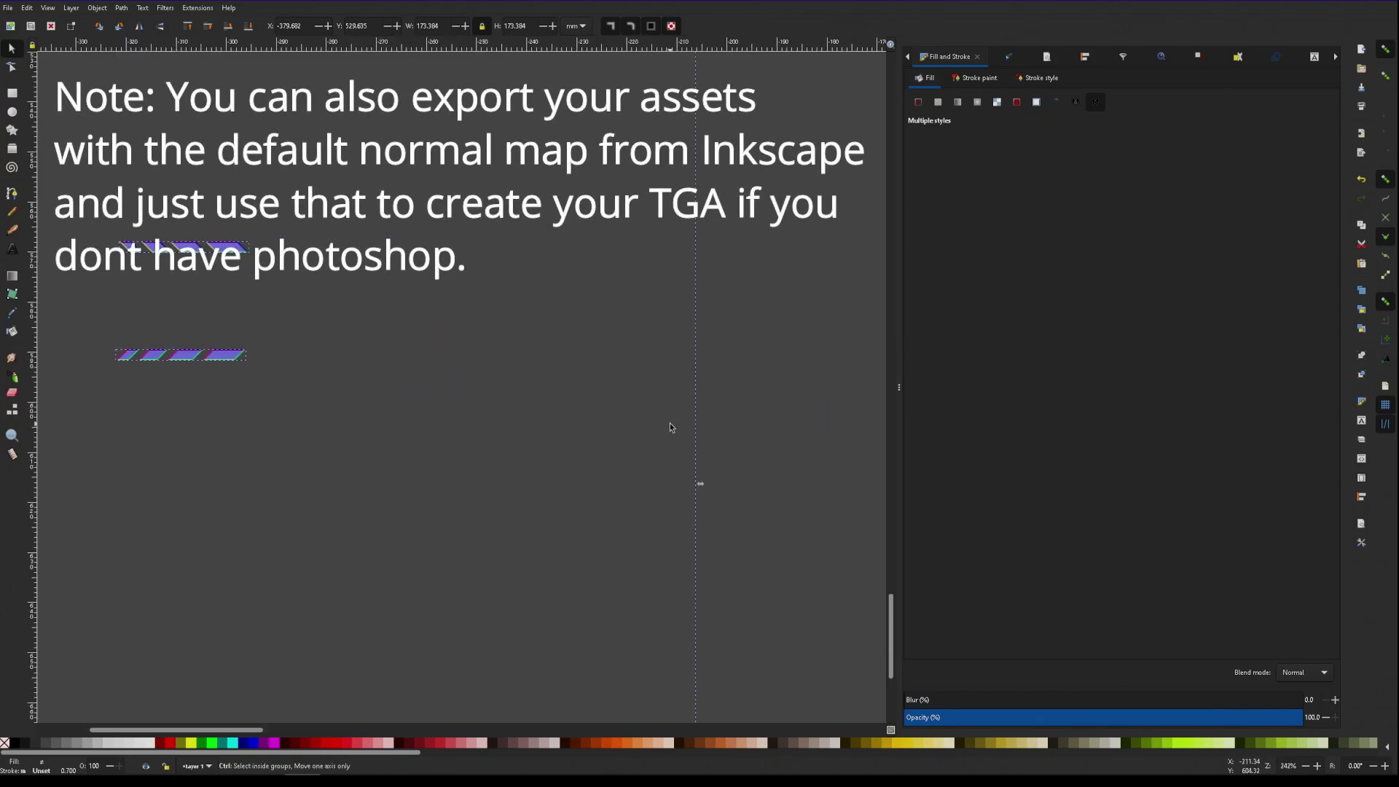
ctrl+scroll(670, 429, down, 2)
scroll(669, 430, down, 1)
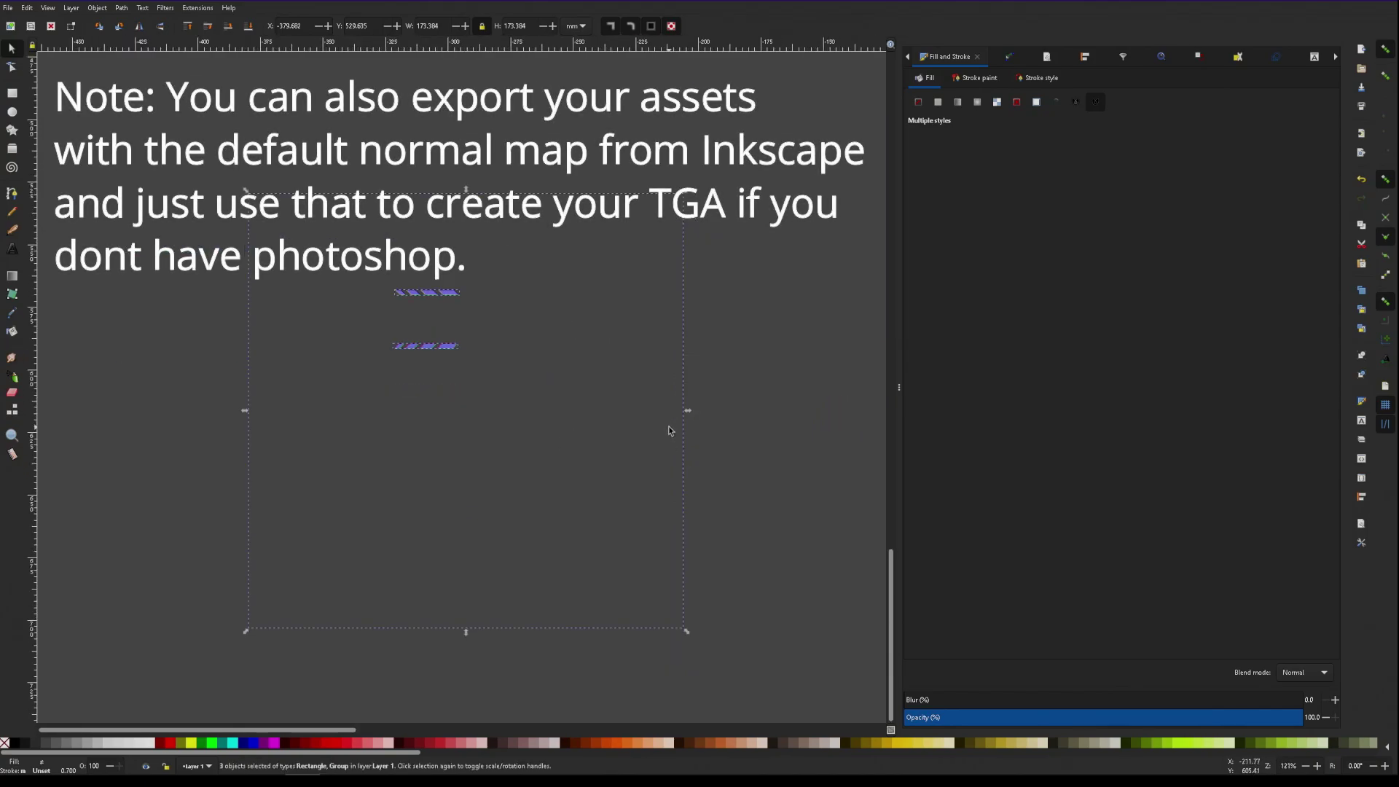
scroll(669, 430, left, 1)
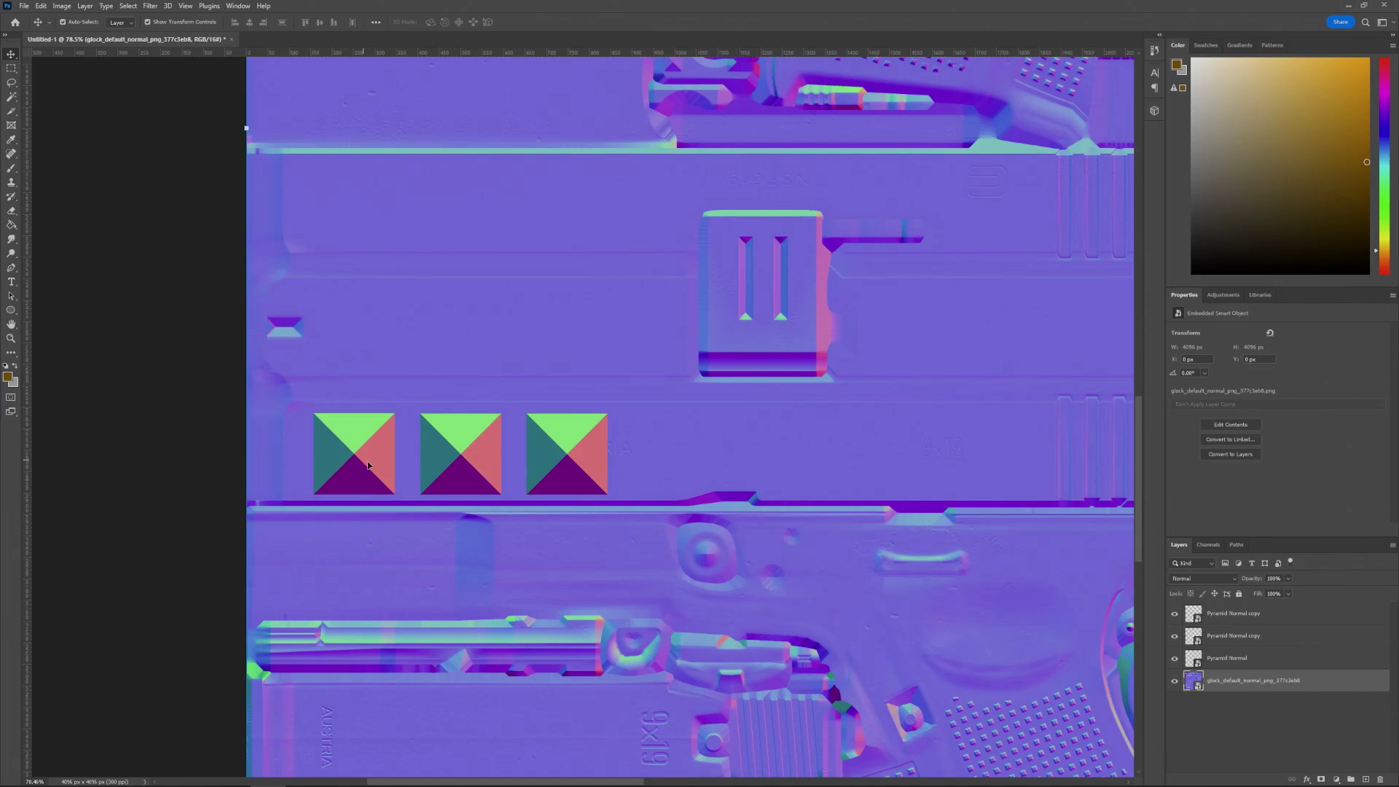
- Apply a Gaussian Blur with a radius of 1 pixel to the Pyramid Normal layer
click(1255, 661)
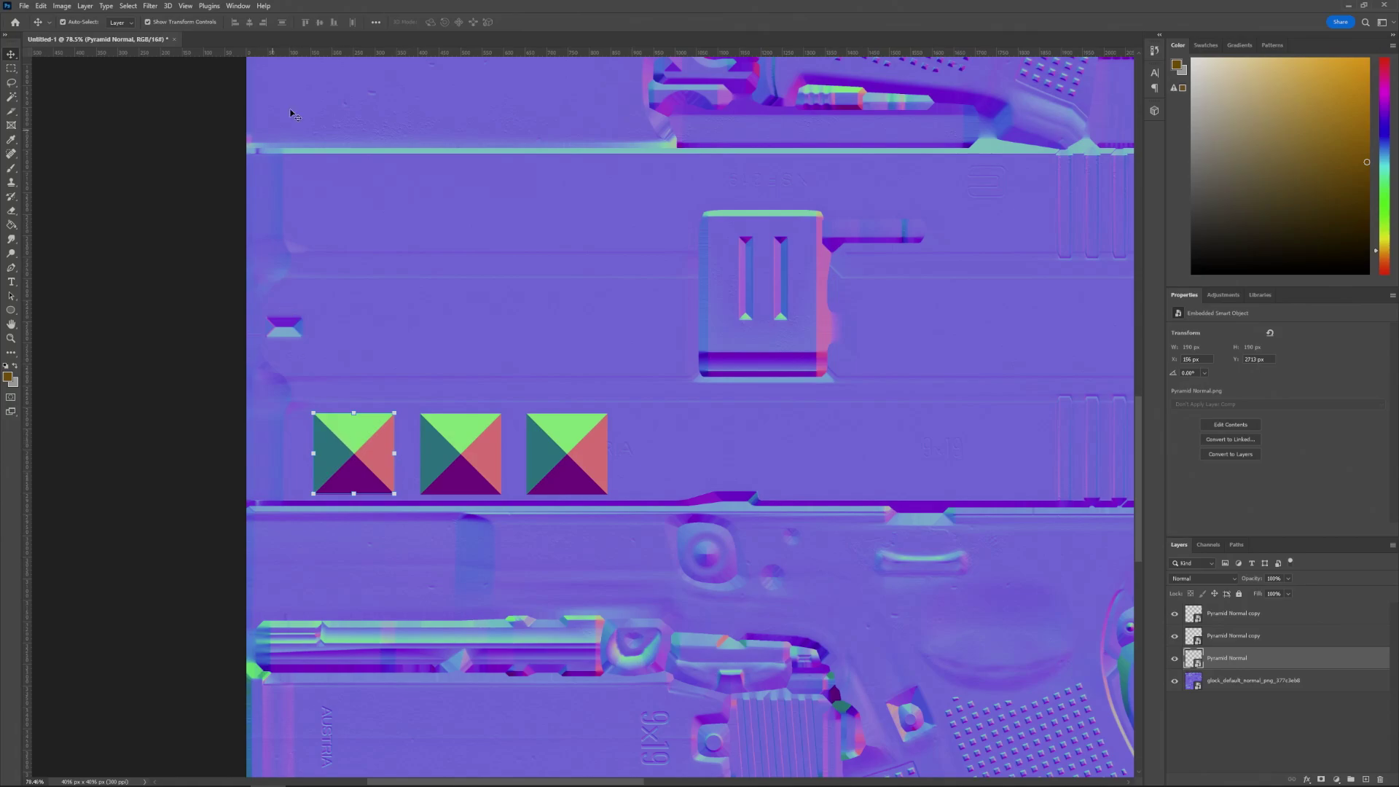
click(150, 7)
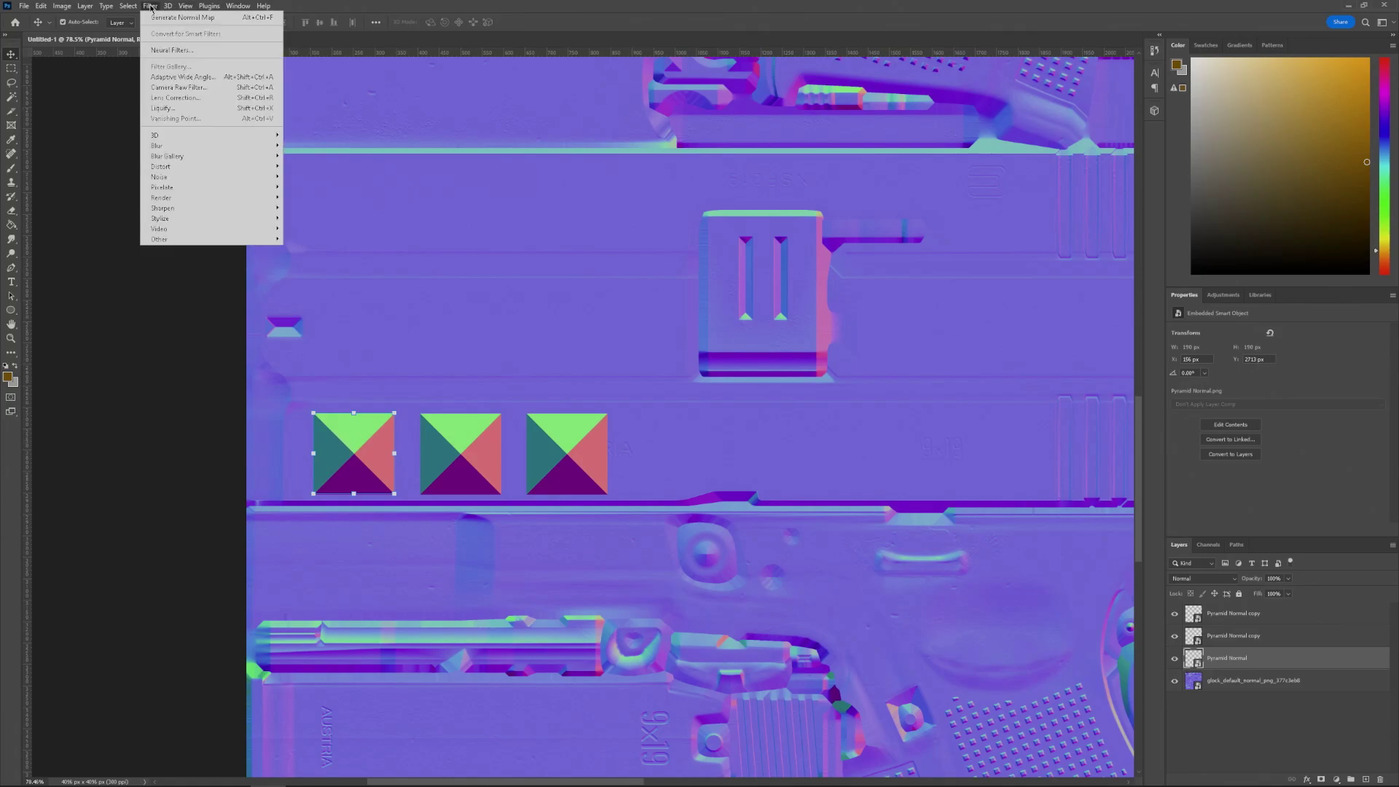
mouse_move(179, 145)
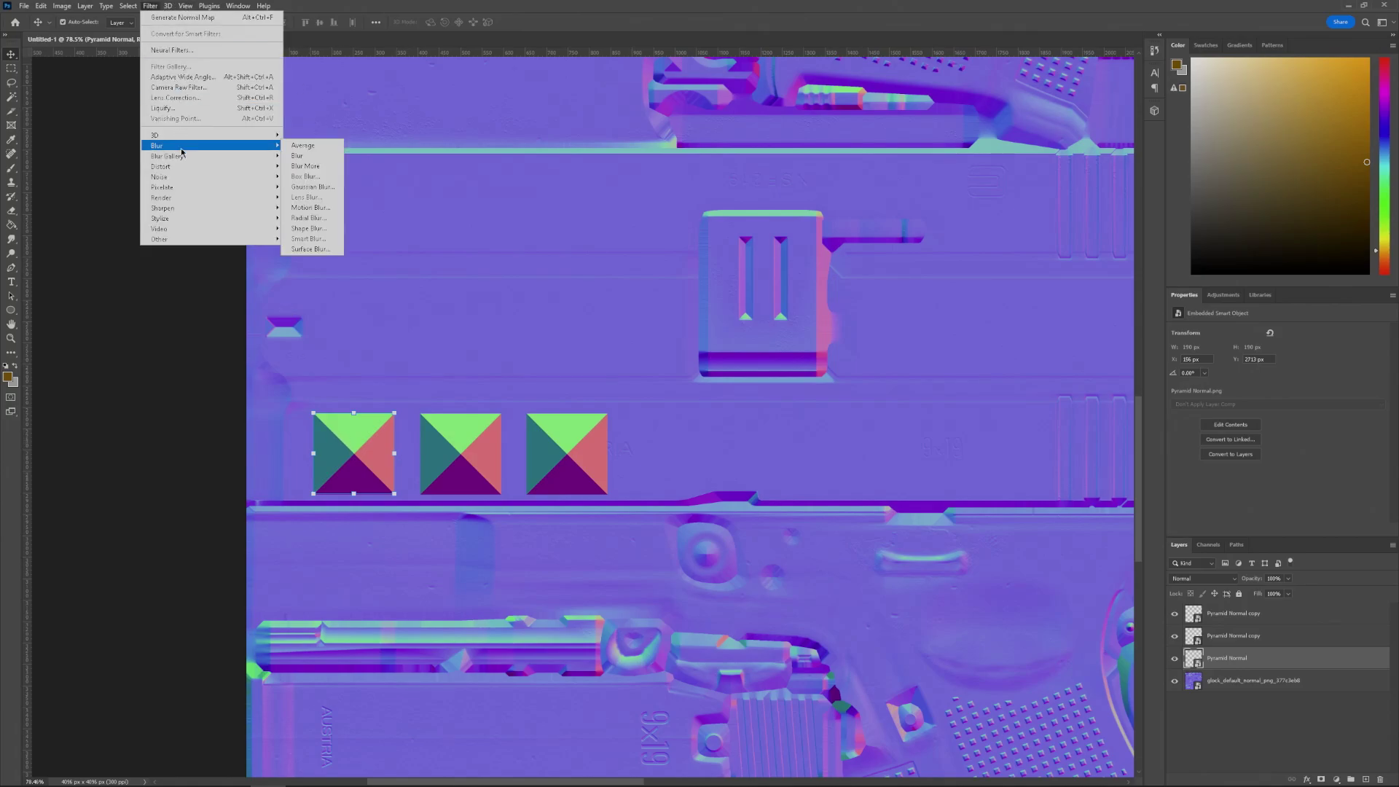
click(313, 187)
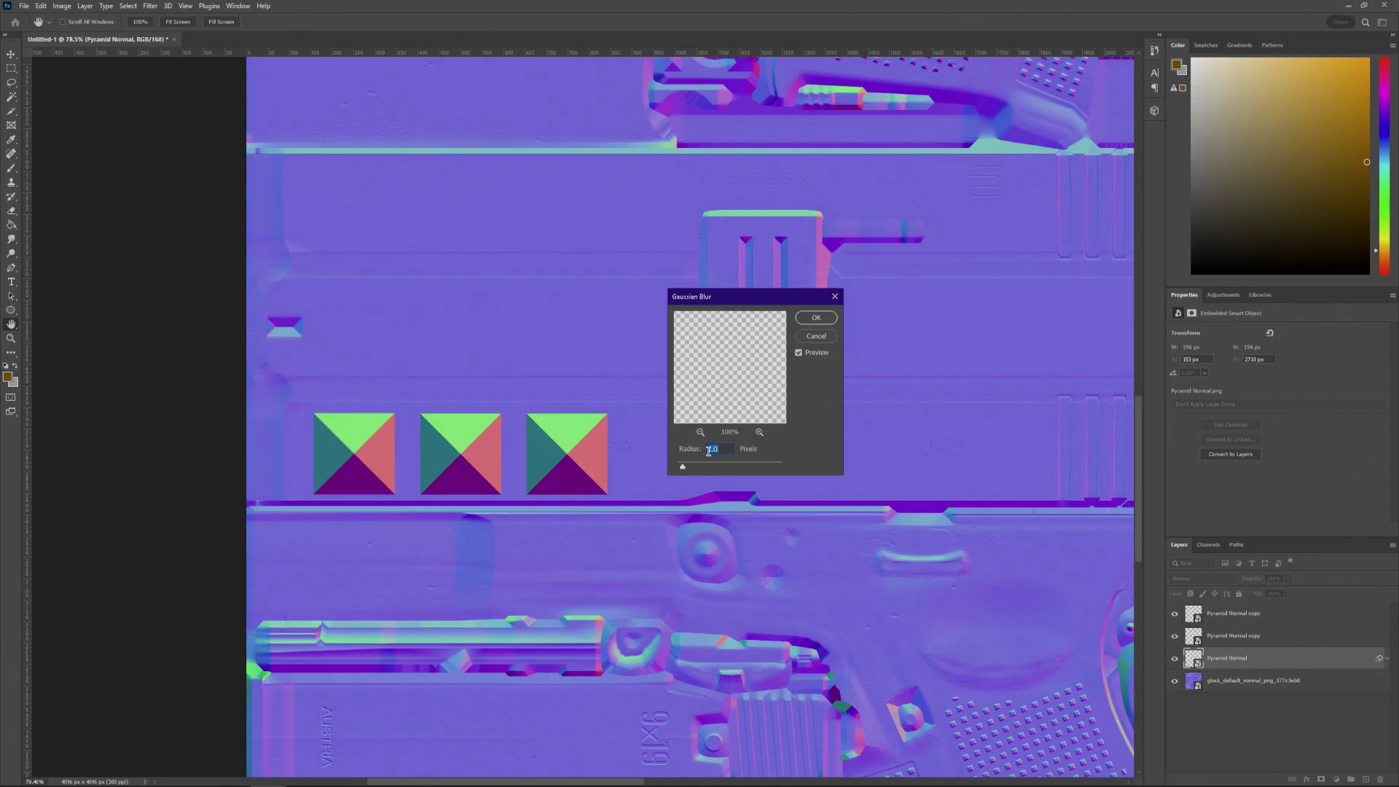
click(816, 318)
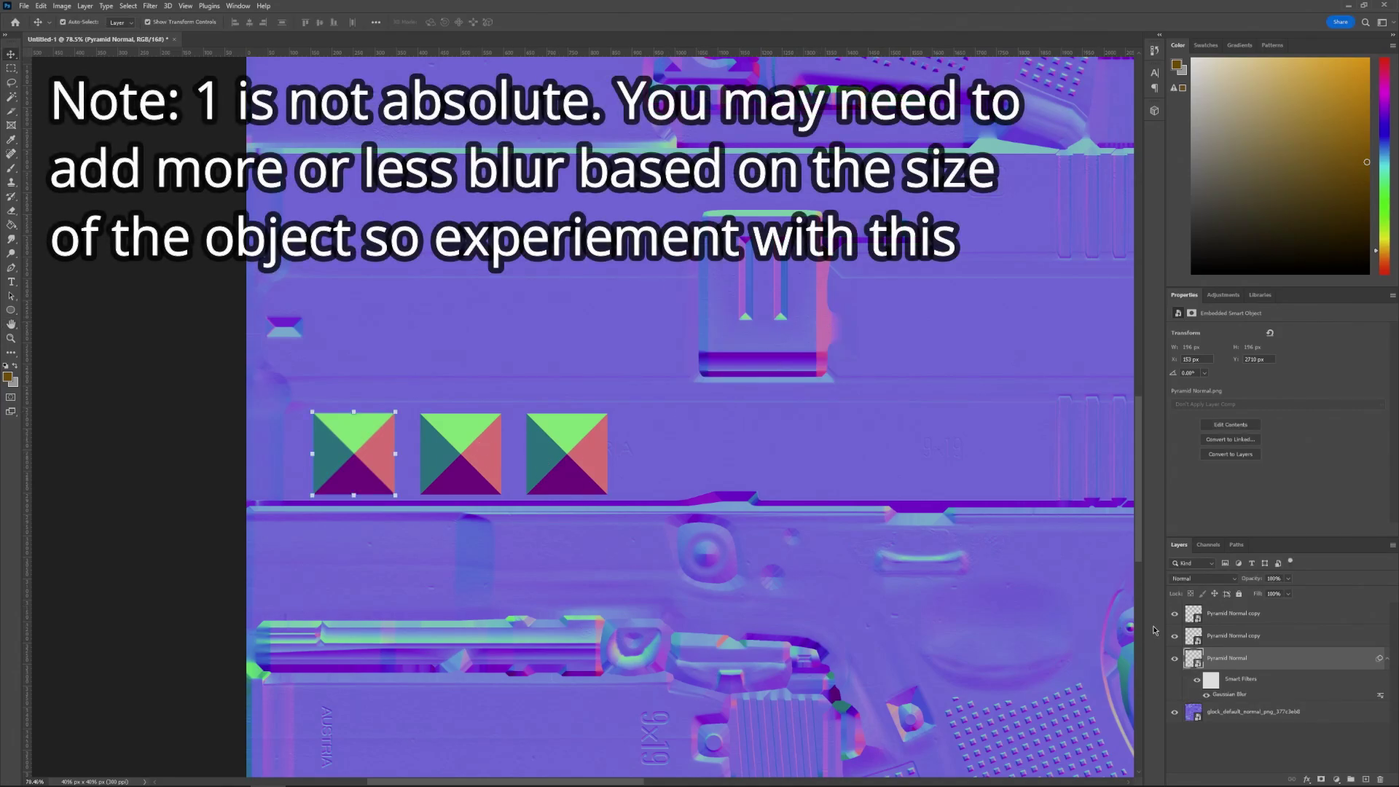
click(1198, 634)
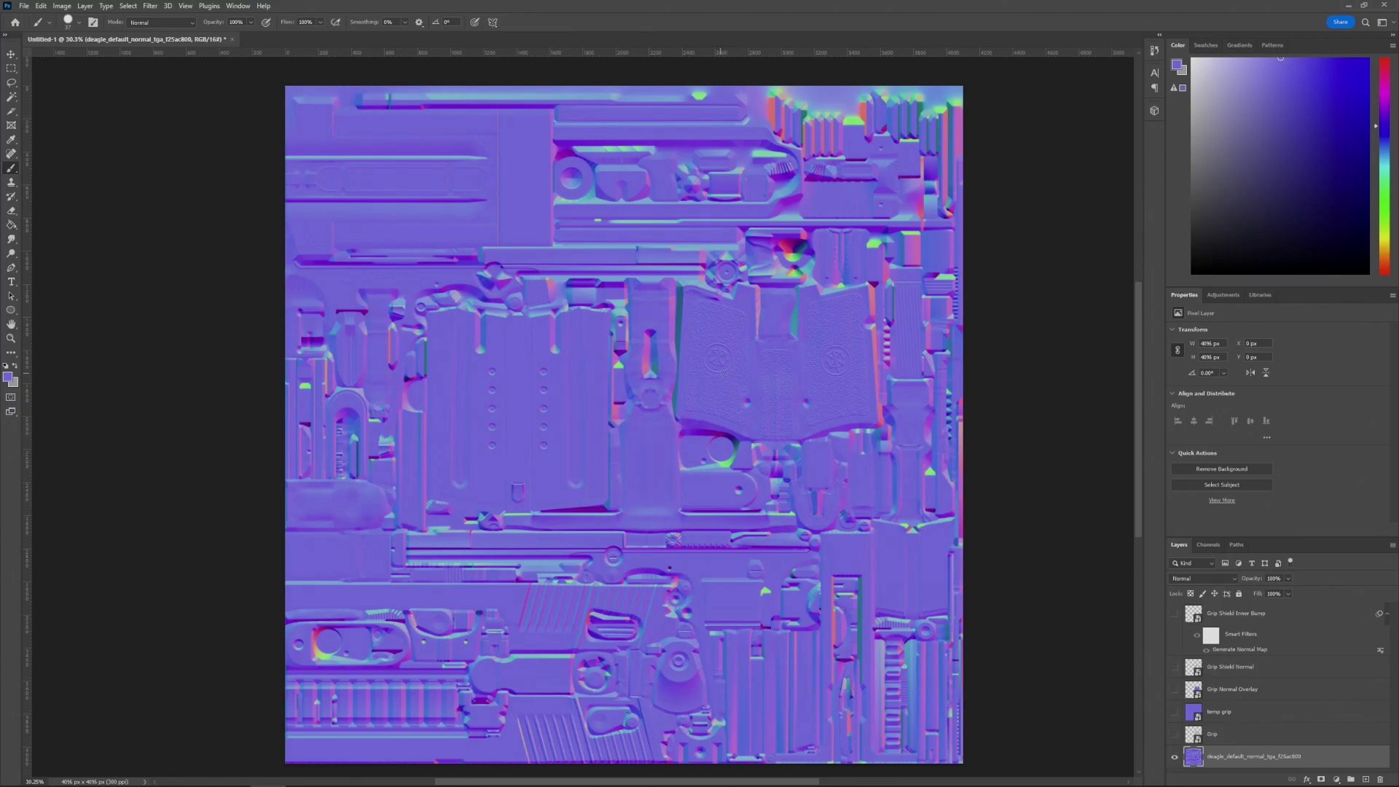
- Try painting over the first grip panel's leather texture and emblem with the flat normal colour sampled beside them, then undo the painting
scroll(753, 371, up, 10)
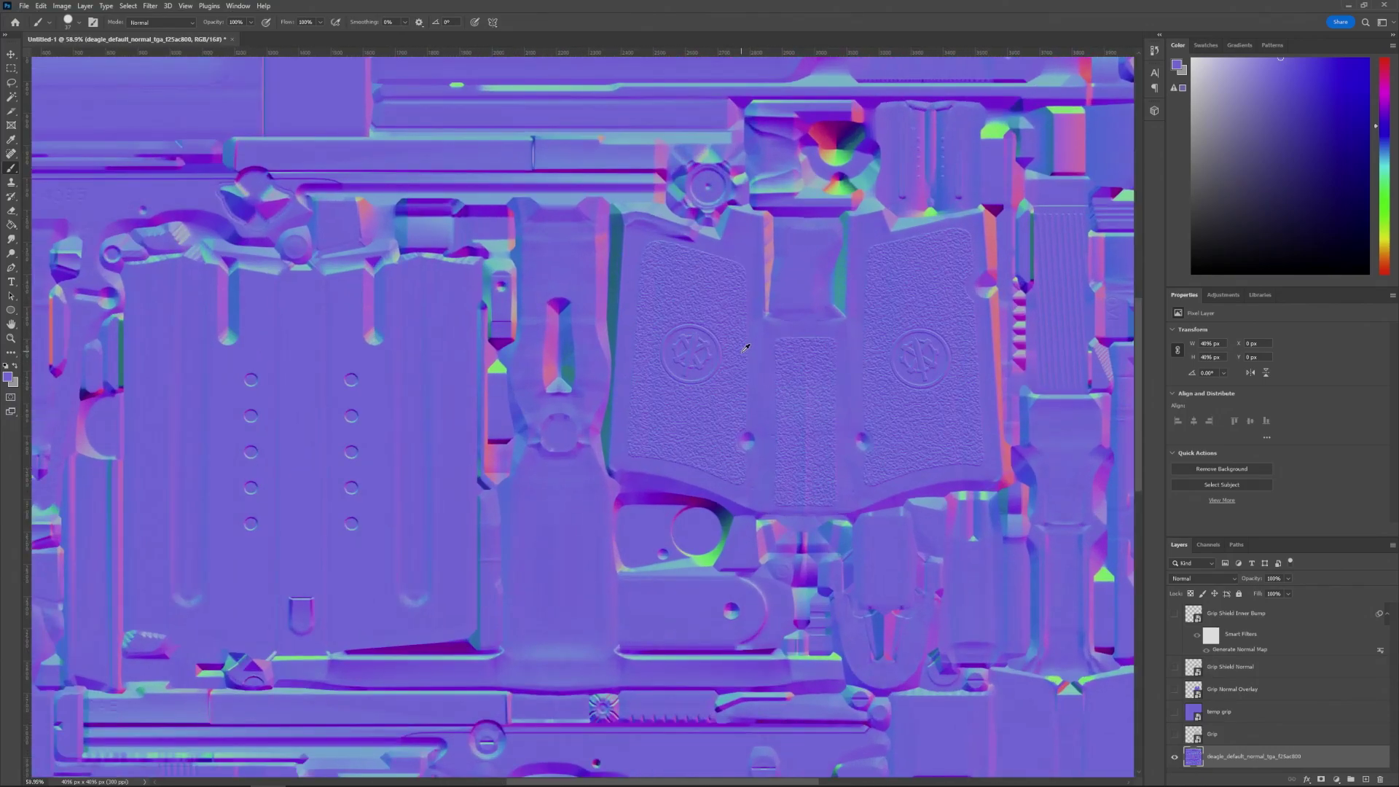
scroll(745, 347, up, 2)
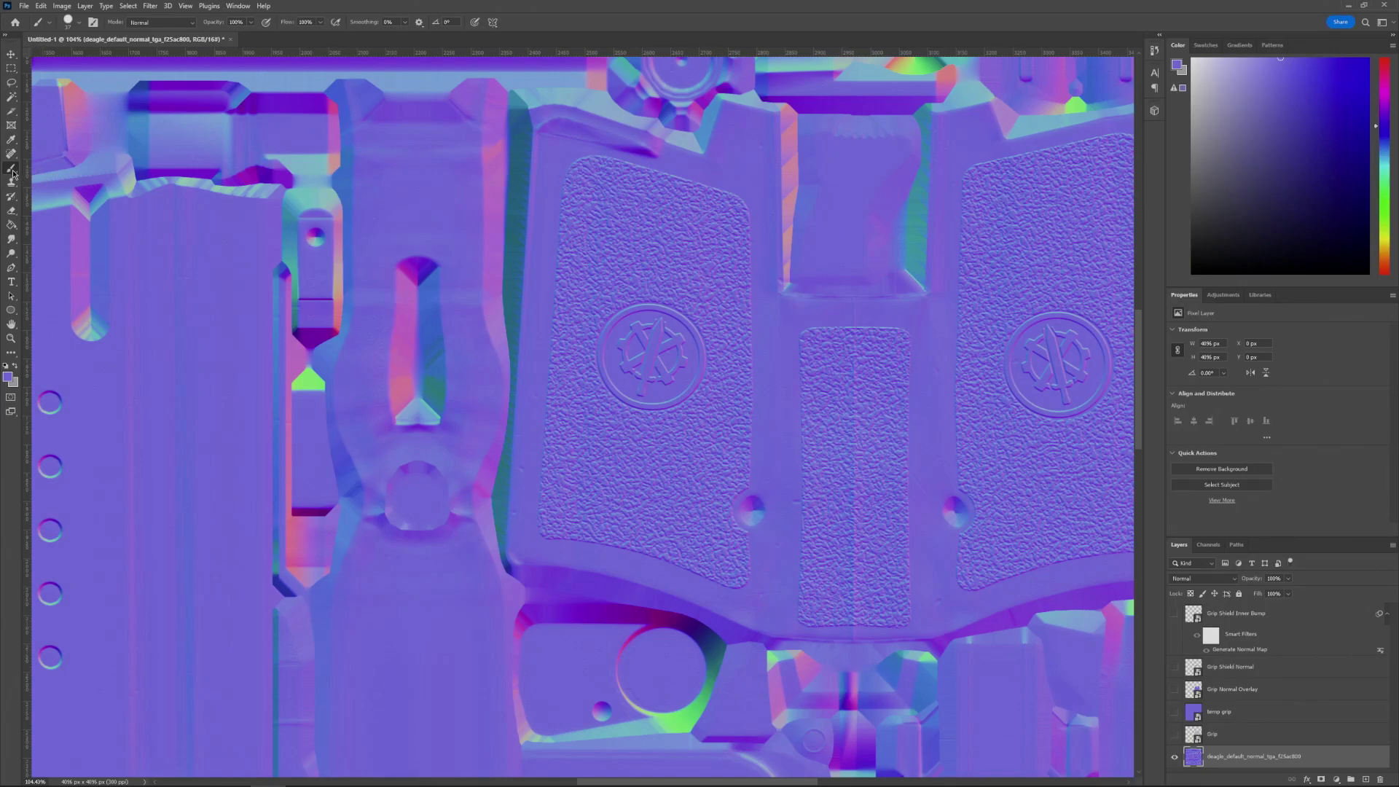
alt+click(727, 181)
mouse_move(722, 191)
mouse_down()
mouse_move(715, 272)
mouse_move(736, 221)
mouse_up()
drag(734, 272, 711, 343)
drag(694, 228, 696, 278)
drag(736, 368, 734, 326)
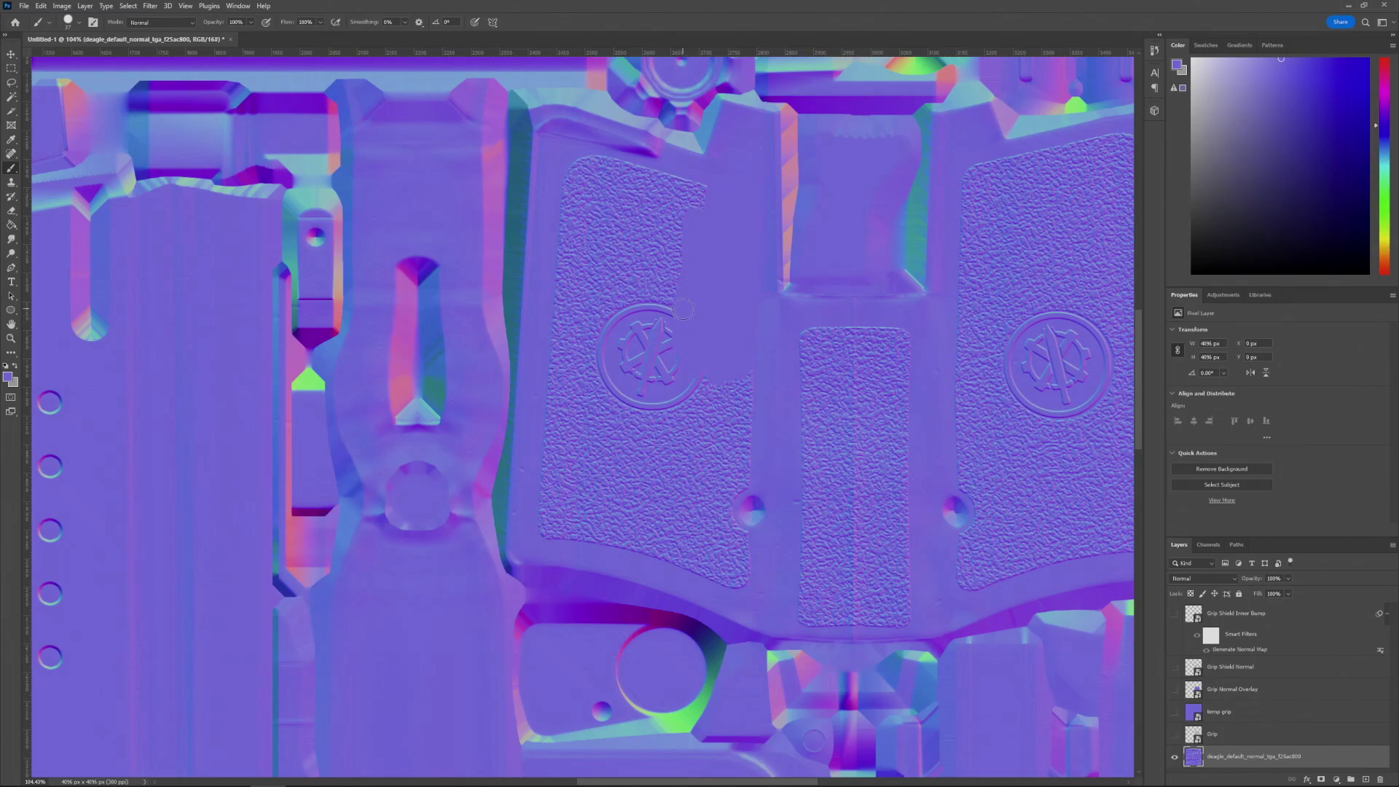
key(ctrl+z)
- Try smudging the textured edge of the first grip panel with the Smudge tool at 30% strength
click(11, 239)
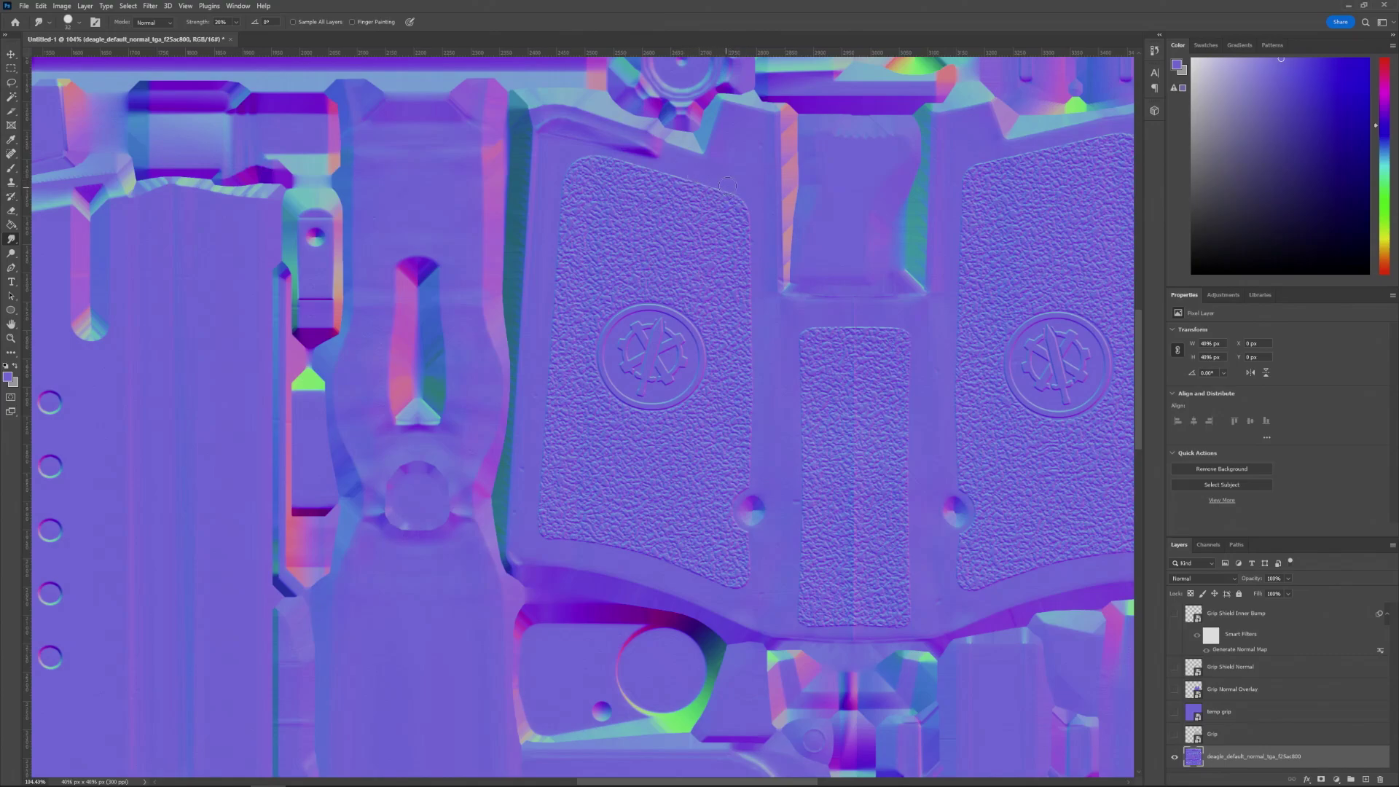
mouse_move(720, 187)
mouse_down()
mouse_move(695, 272)
mouse_move(718, 184)
mouse_move(713, 216)
mouse_move(730, 194)
mouse_move(718, 273)
mouse_move(731, 181)
mouse_move(714, 273)
mouse_move(727, 195)
mouse_move(736, 244)
mouse_move(739, 194)
mouse_up()
drag(743, 258, 739, 283)
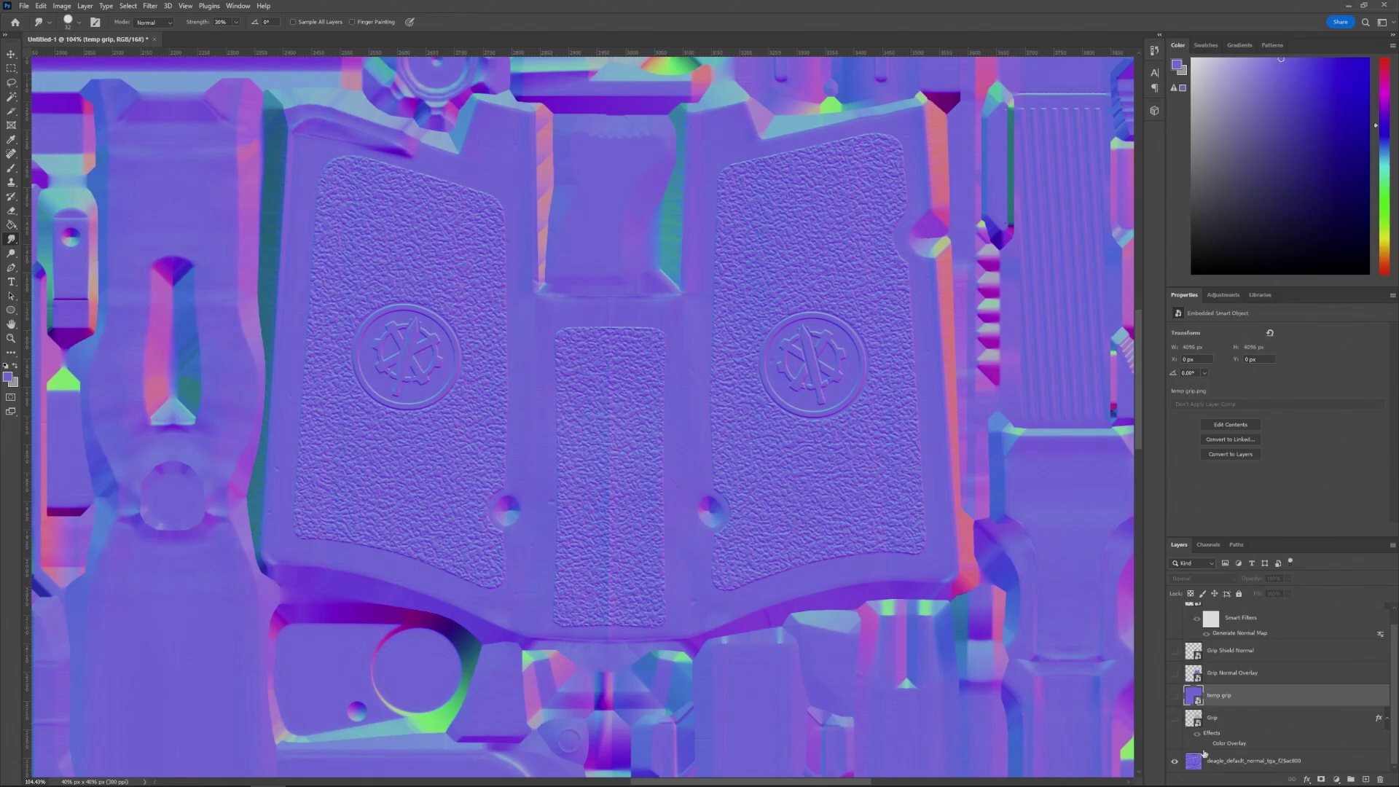
- Make the temp grip layer visible and set its blend mode to Overlay
click(1174, 696)
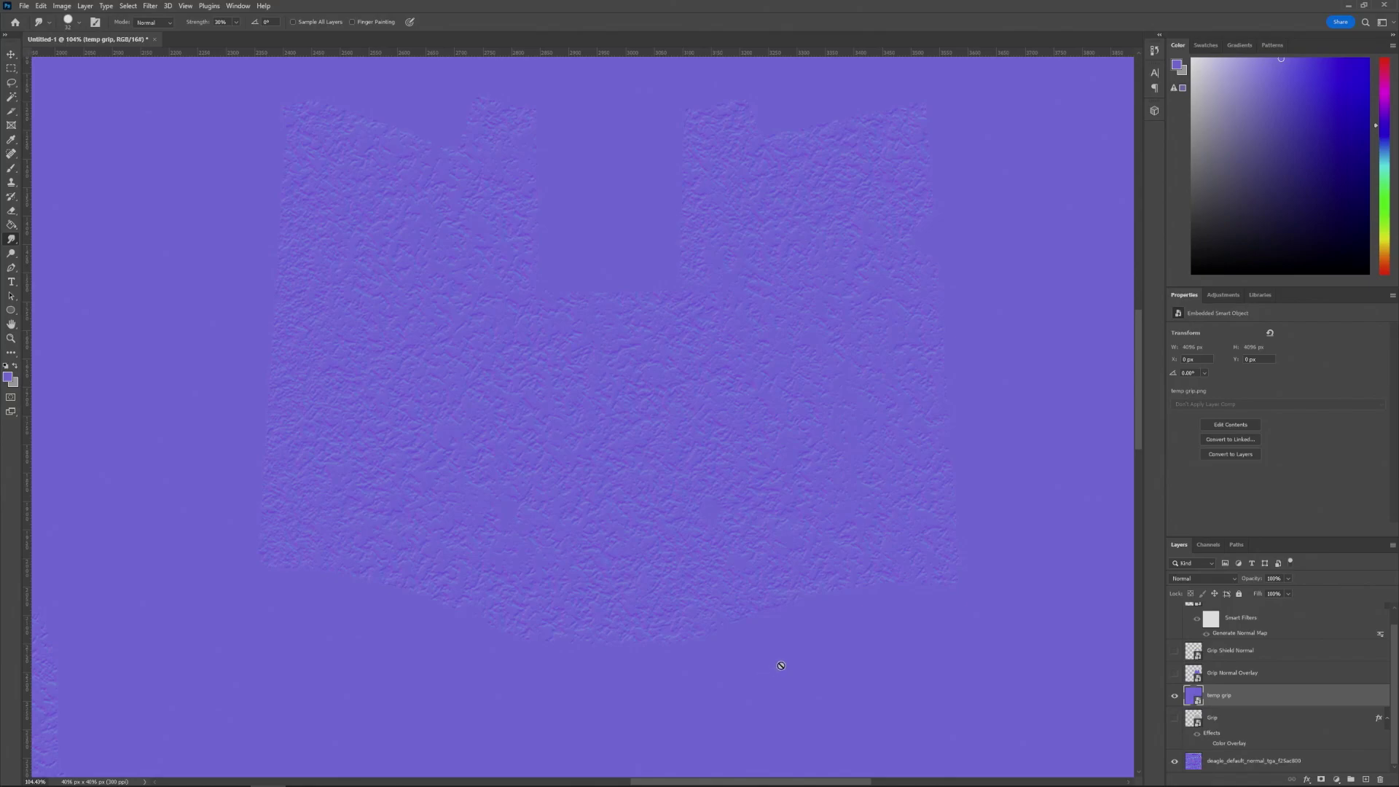
click(1224, 579)
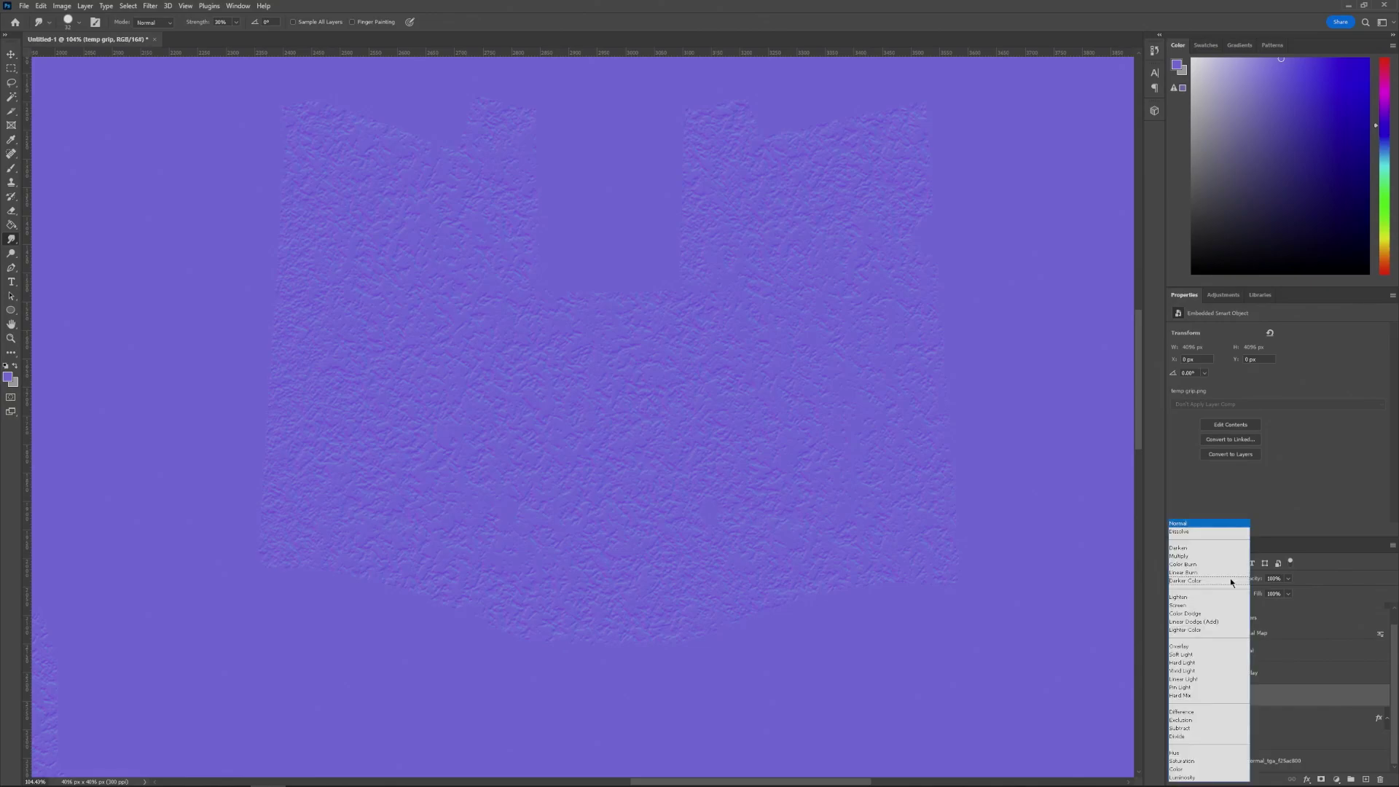
click(1200, 654)
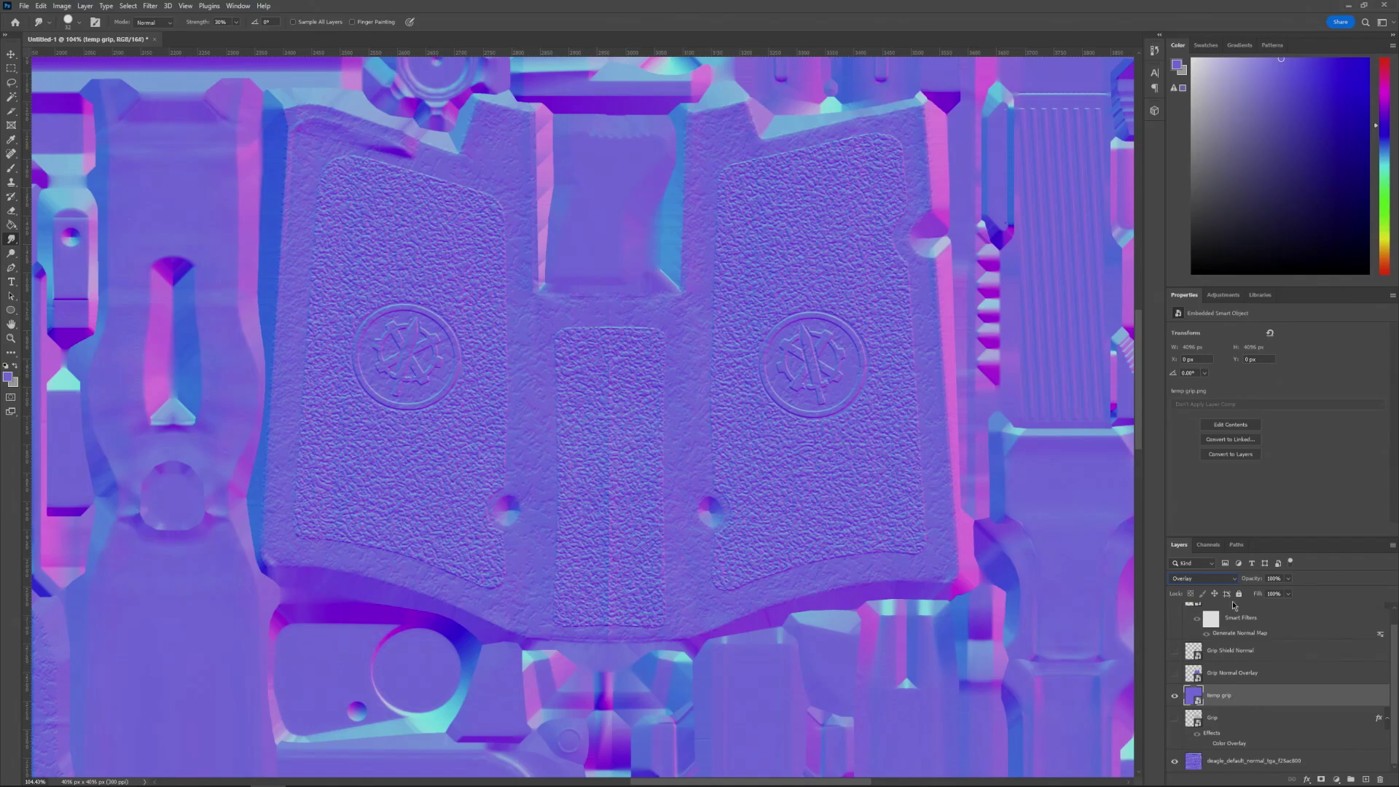
- Show the Grip layer with its Color Overlay effect enabled, beneath the visible temp grip layer
click(1174, 696)
click(1175, 718)
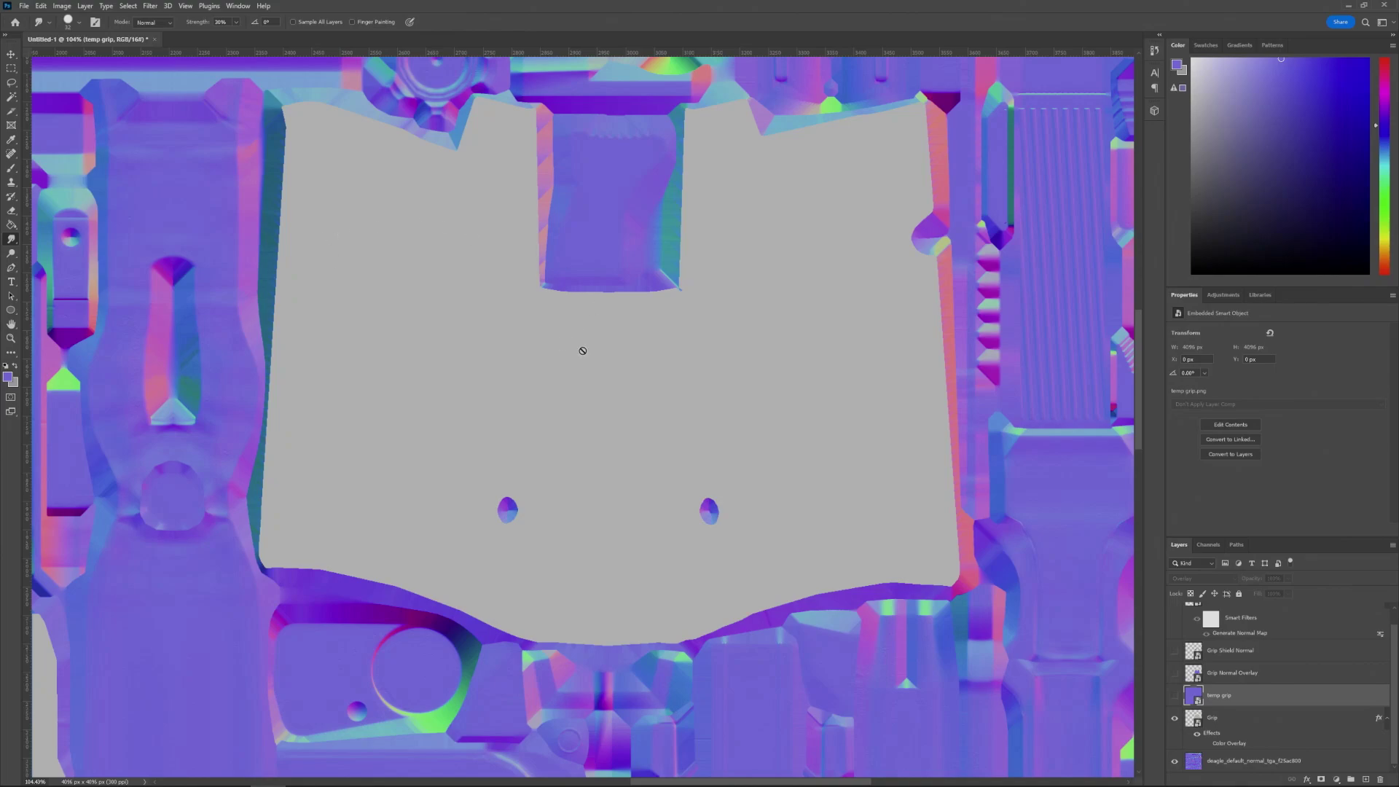
click(1206, 744)
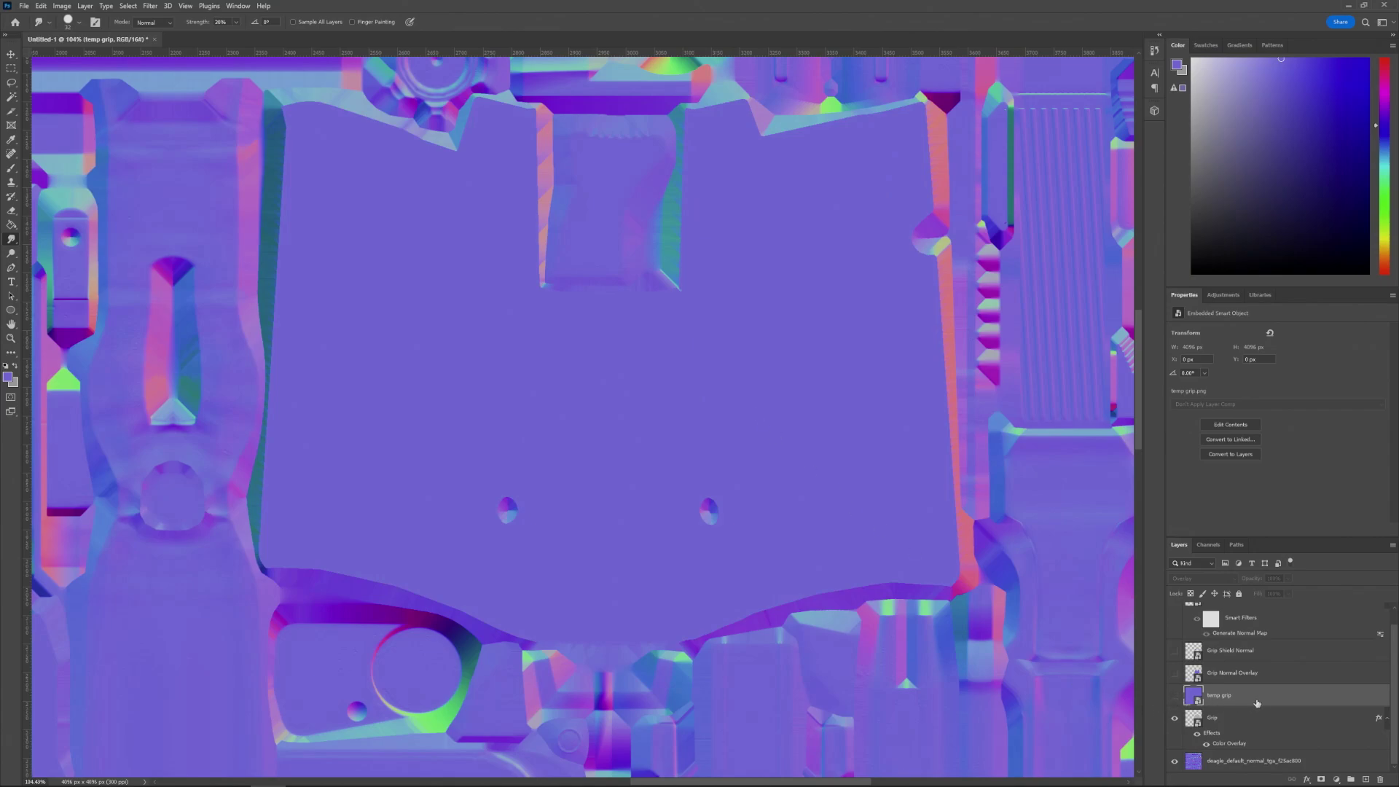
click(1175, 696)
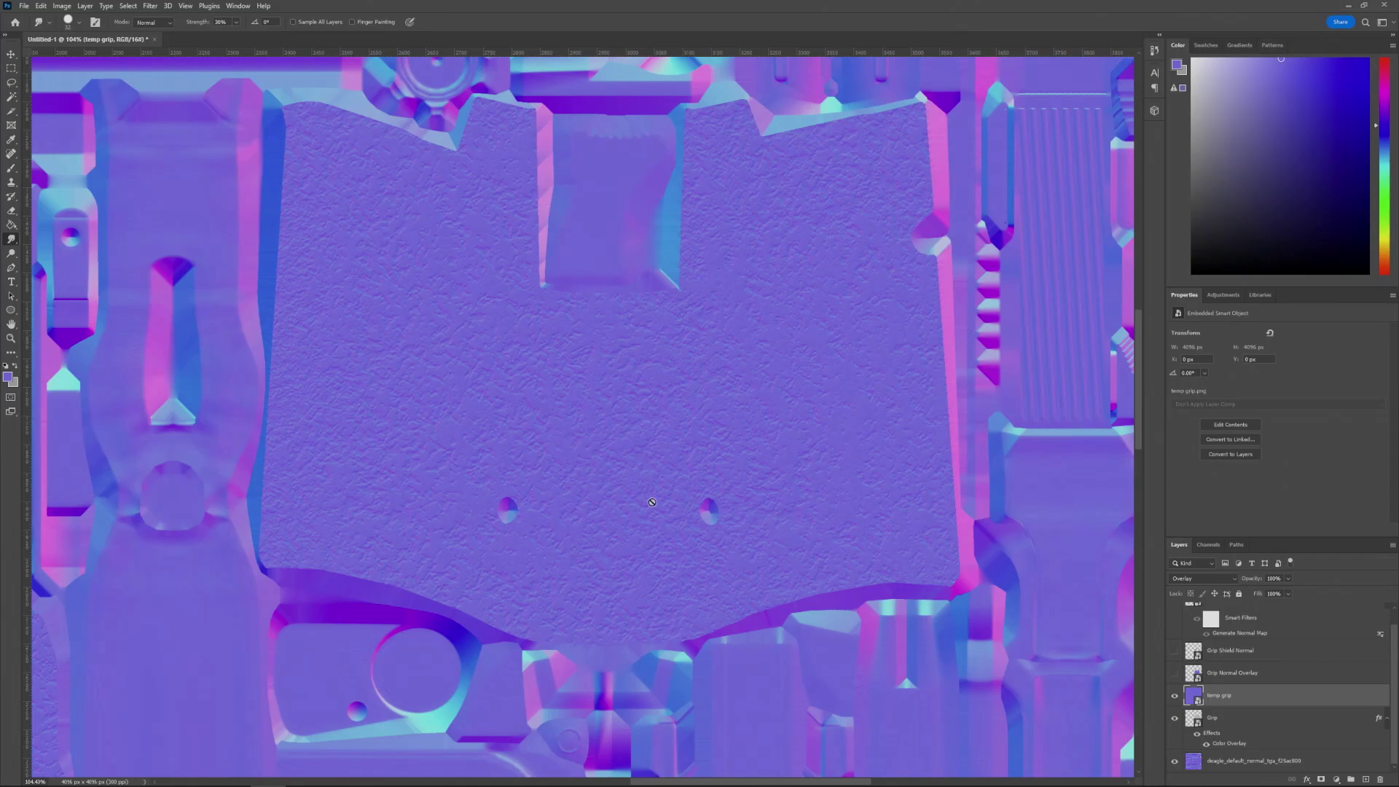
- Hide the temp grip and Grip layers, show Grip Normal Overlay instead, and briefly isolate it by toggling the base normal map off and on
click(1174, 695)
click(1174, 718)
click(1173, 673)
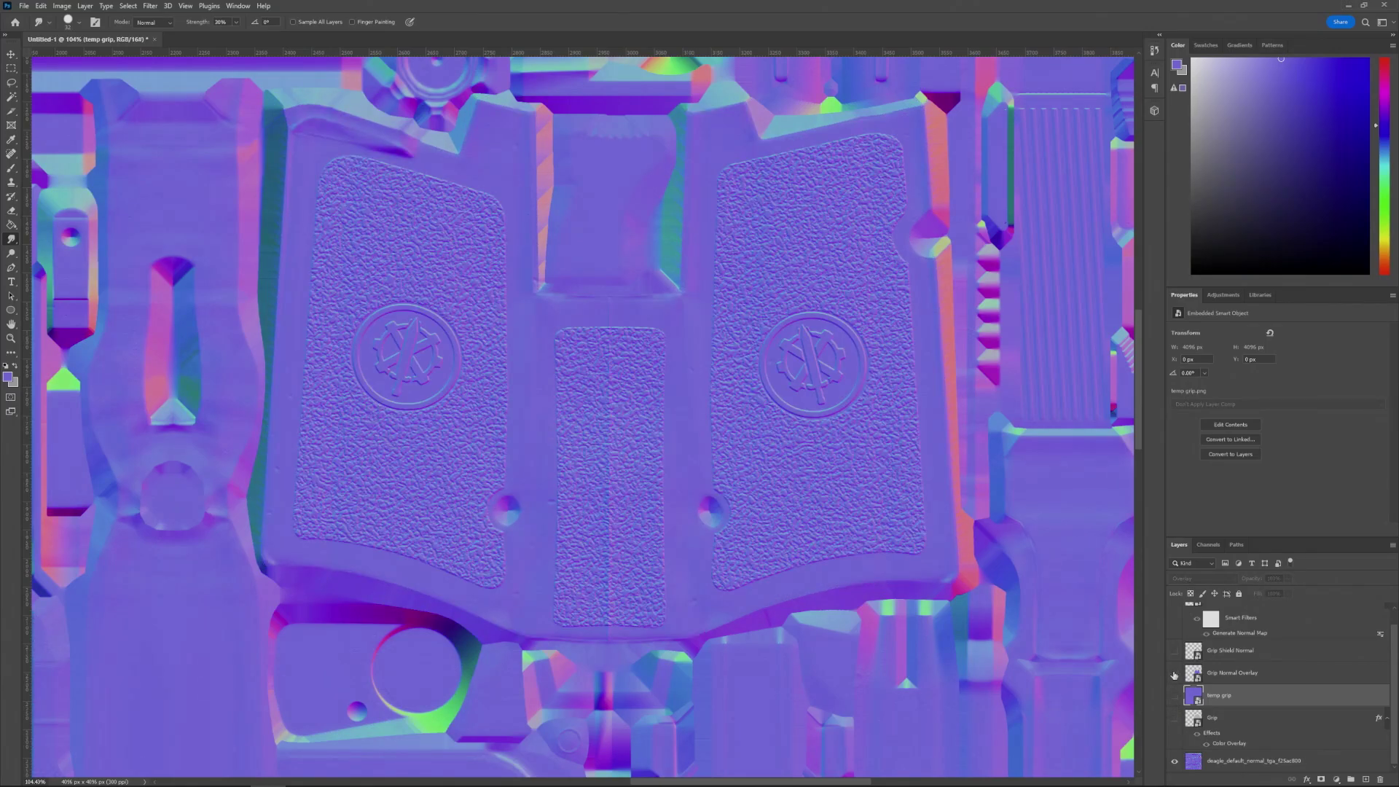
click(1174, 674)
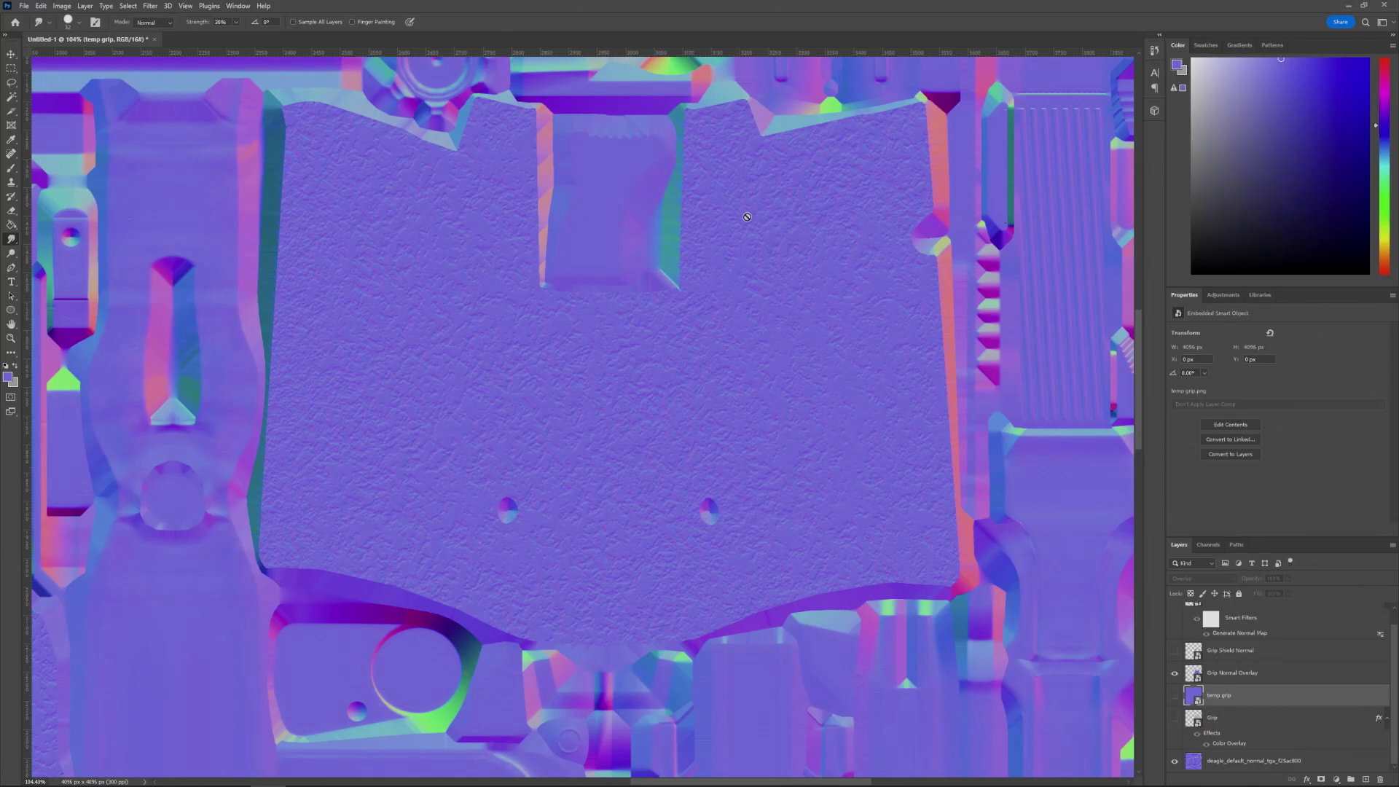
click(1175, 762)
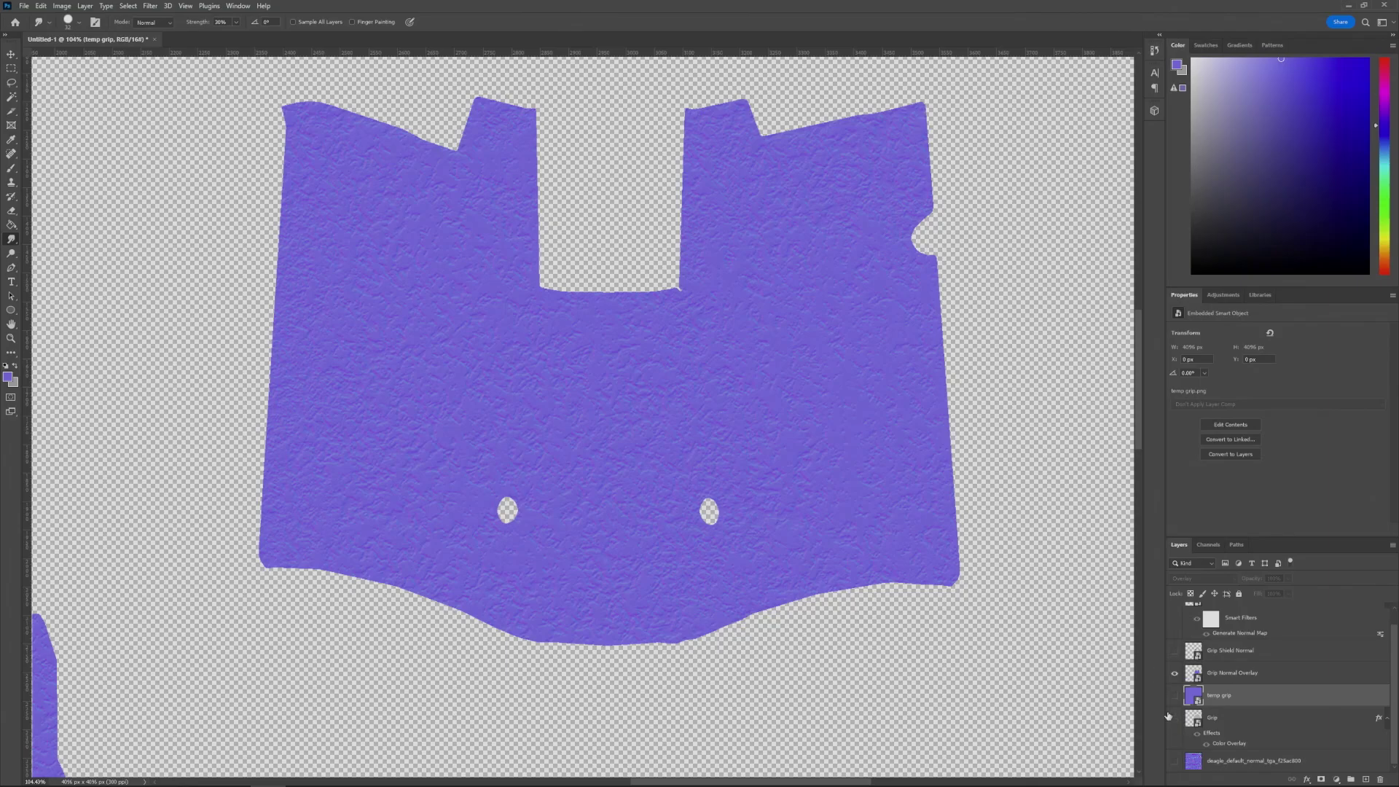
click(1175, 761)
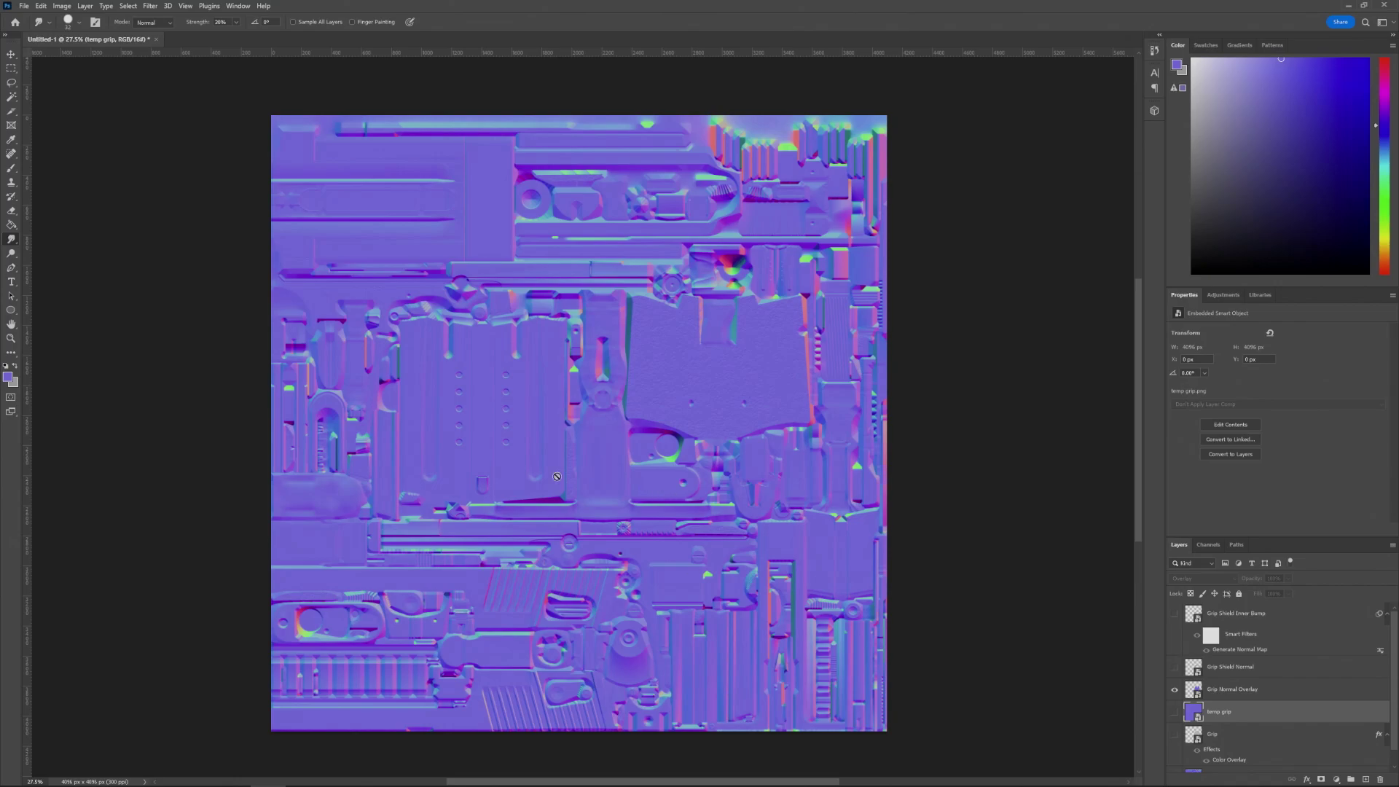
- Make the Grip Shield Normal and Grip Shield Inner Bump layers visible over the new grip texture
click(1175, 668)
click(1175, 614)
scroll(1241, 760, down, 1)
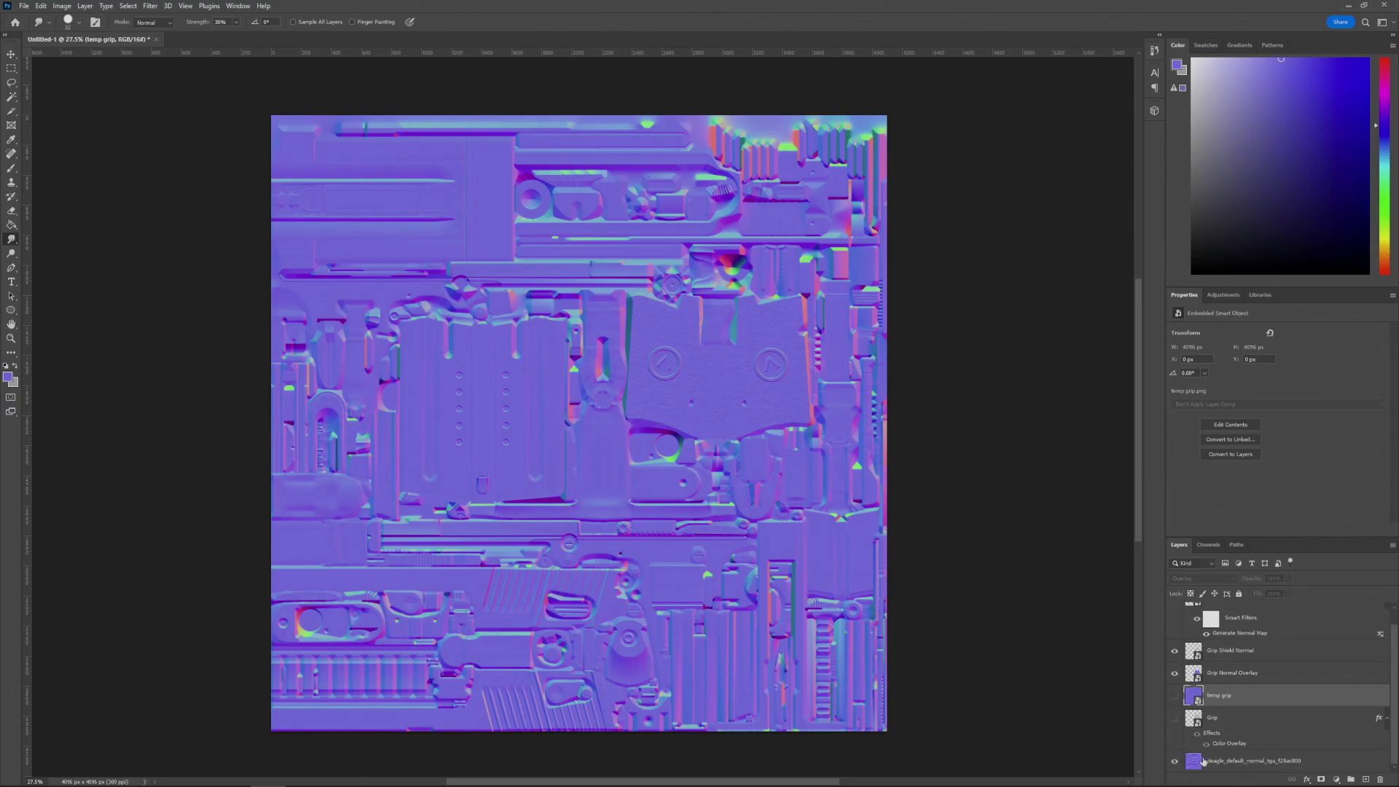